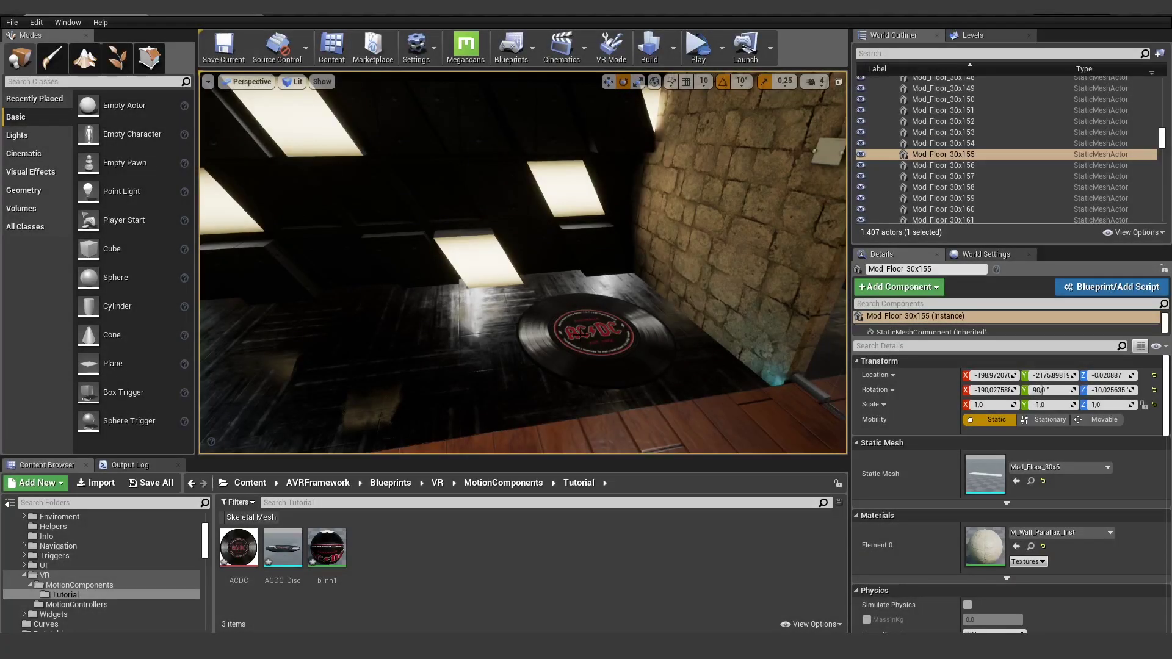
- Open the static mesh asset of the AC/DC vinyl disc lying on the floor for editing
right_drag(576, 320, 601, 338)
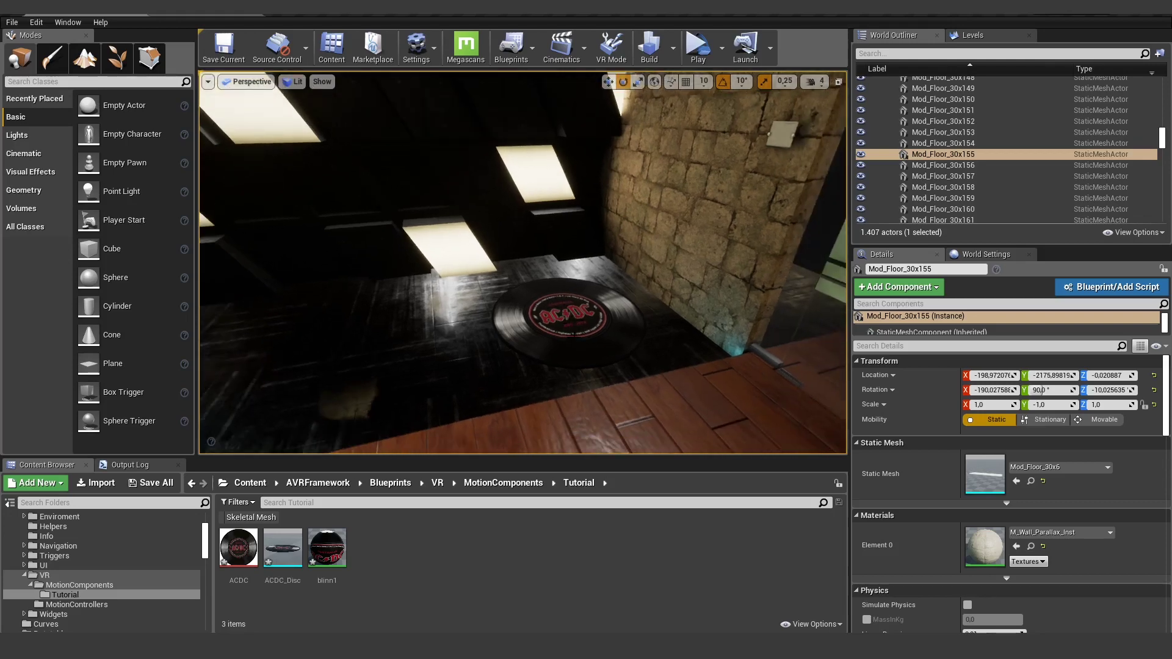
click(576, 315)
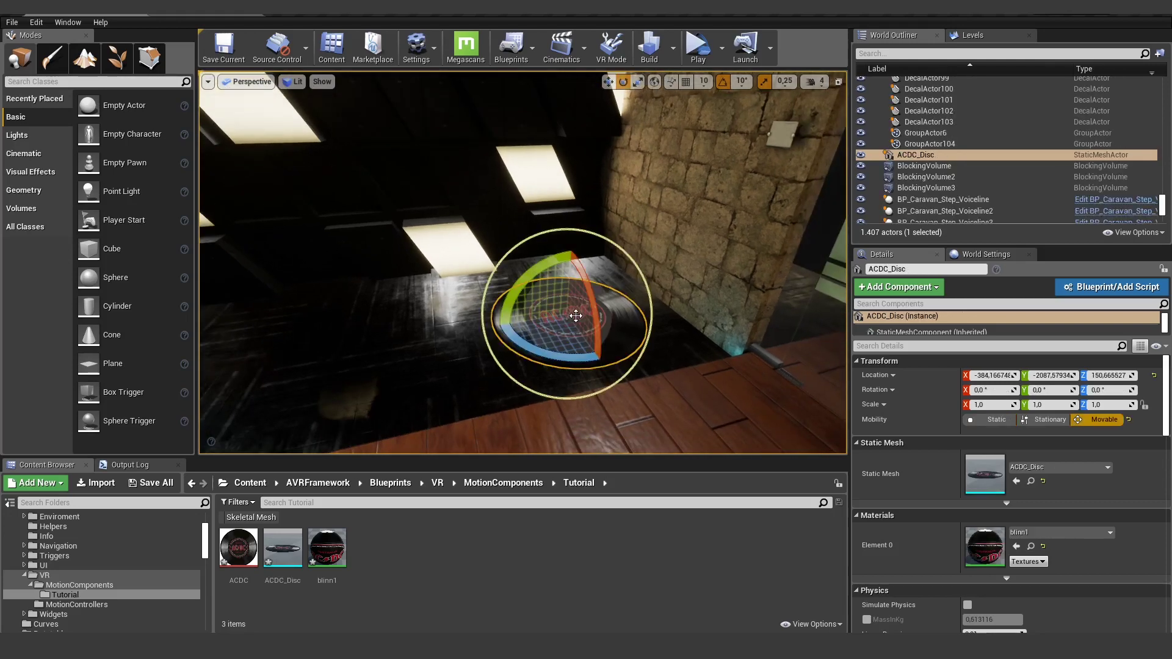
double_click(985, 477)
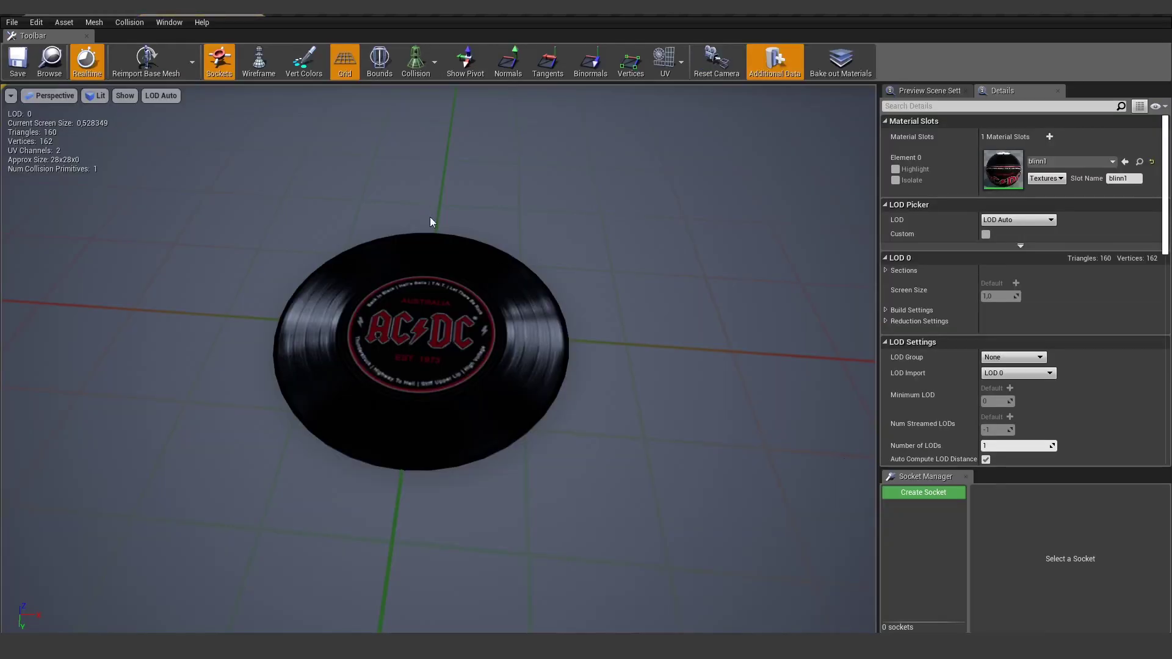
- Create a socket named R_00 on the disc mesh
right_drag(507, 280, 463, 284)
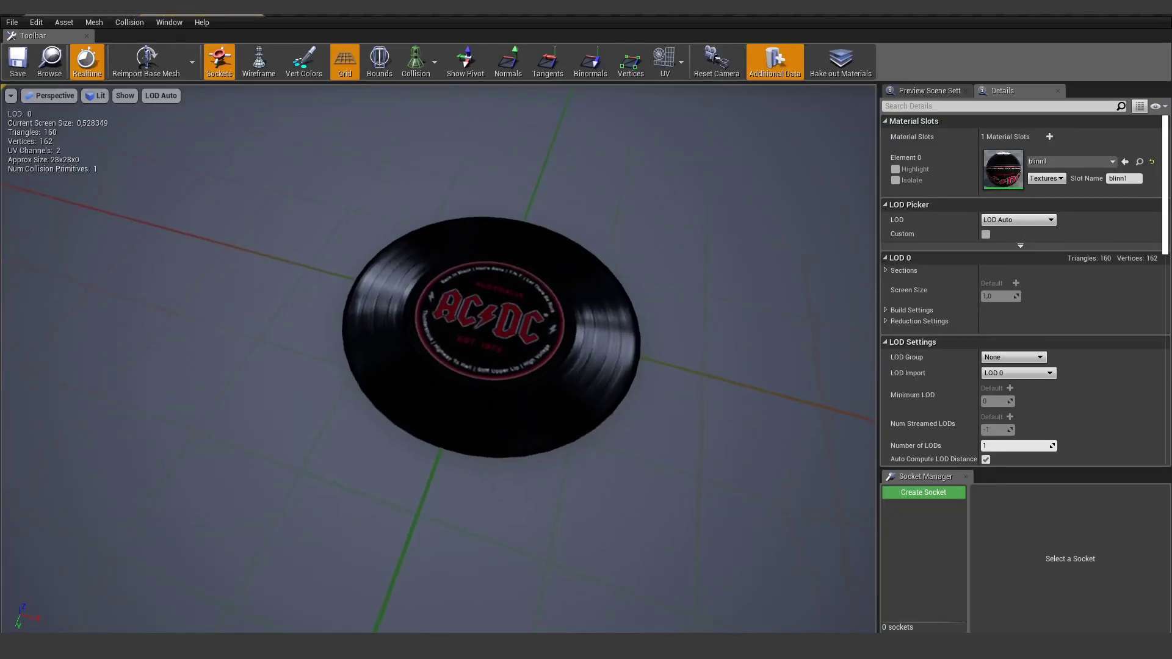
click(932, 492)
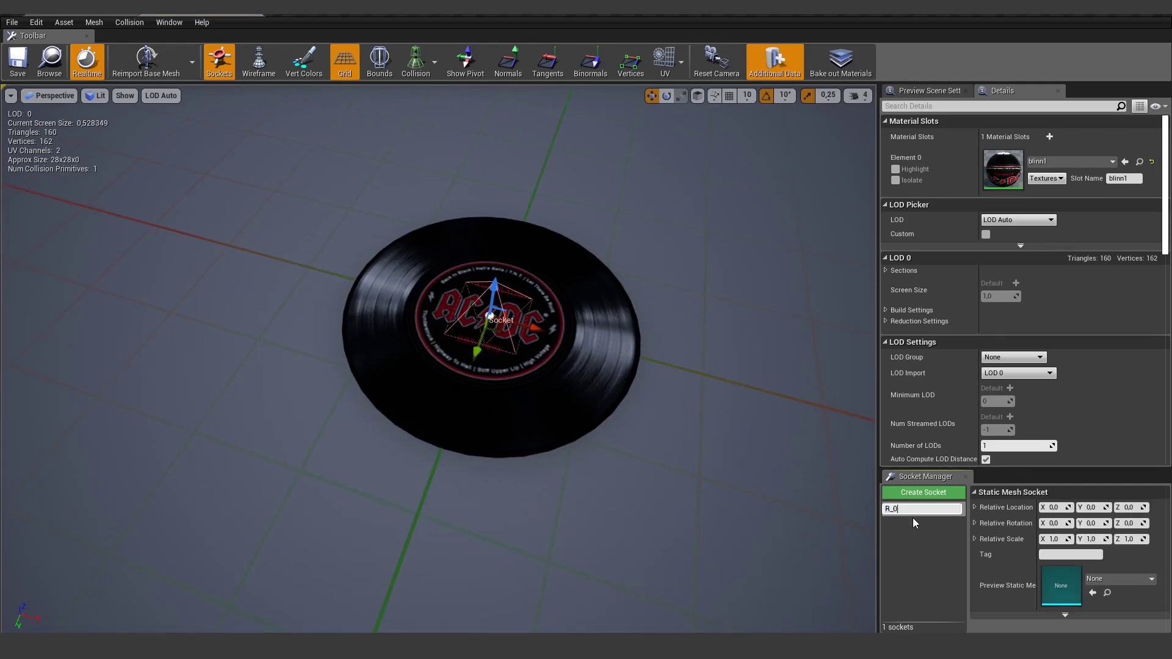
key(Return)
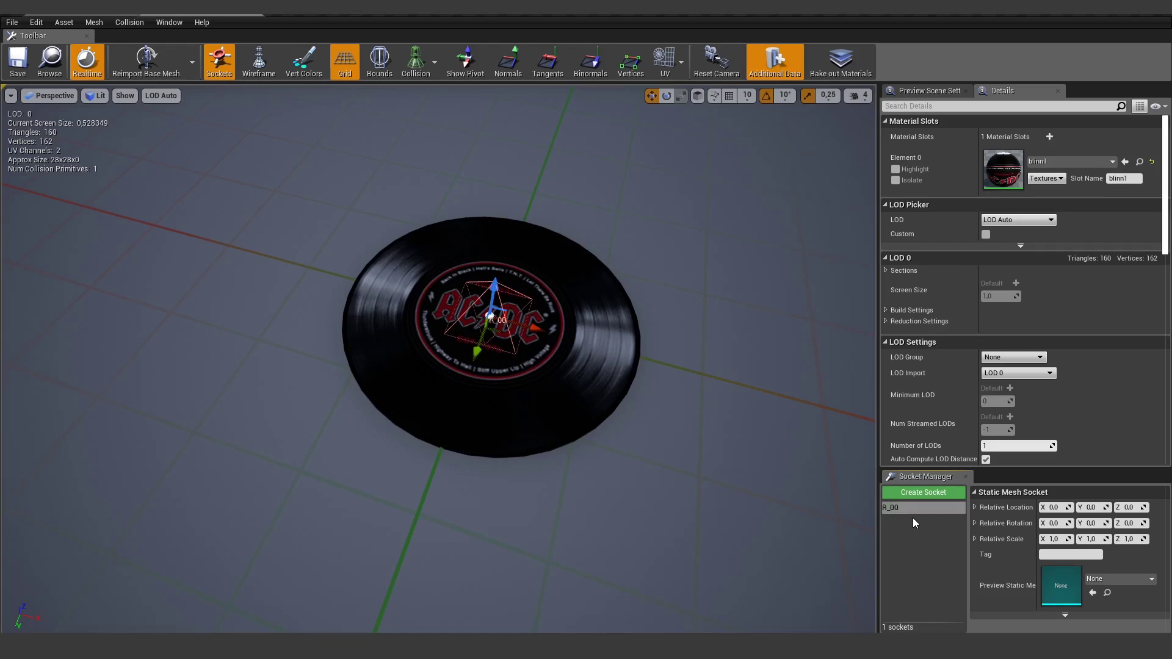
- Assign Mesh_Glove_07_Plate as the preview static mesh of socket R_00
right_drag(604, 450, 635, 498)
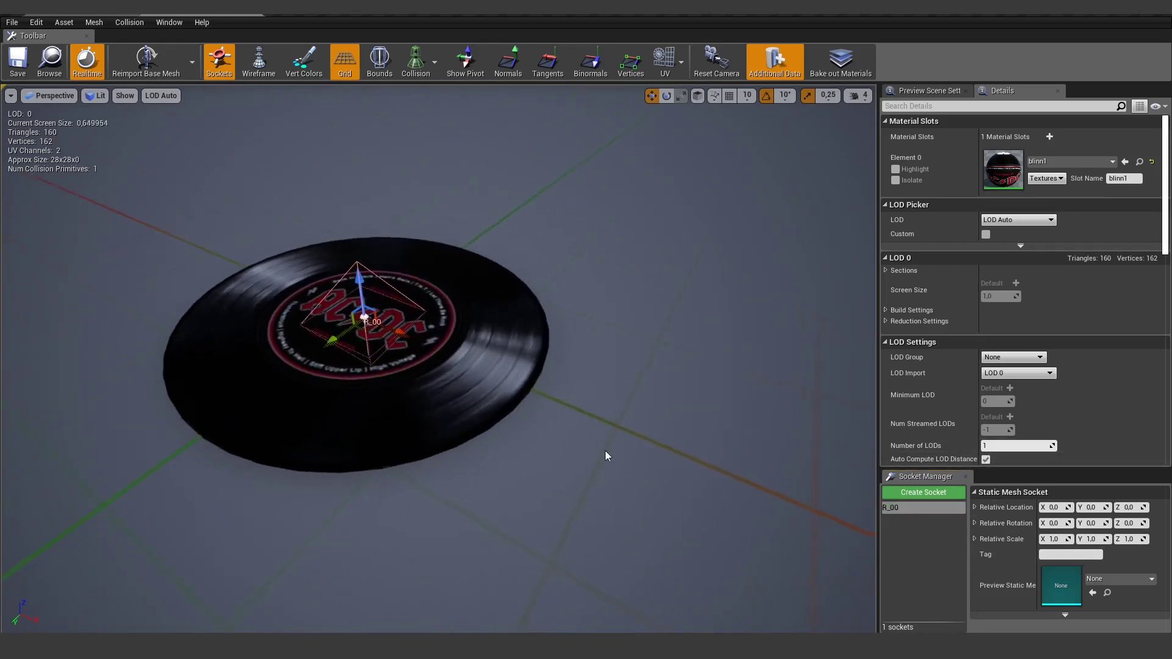
click(1104, 580)
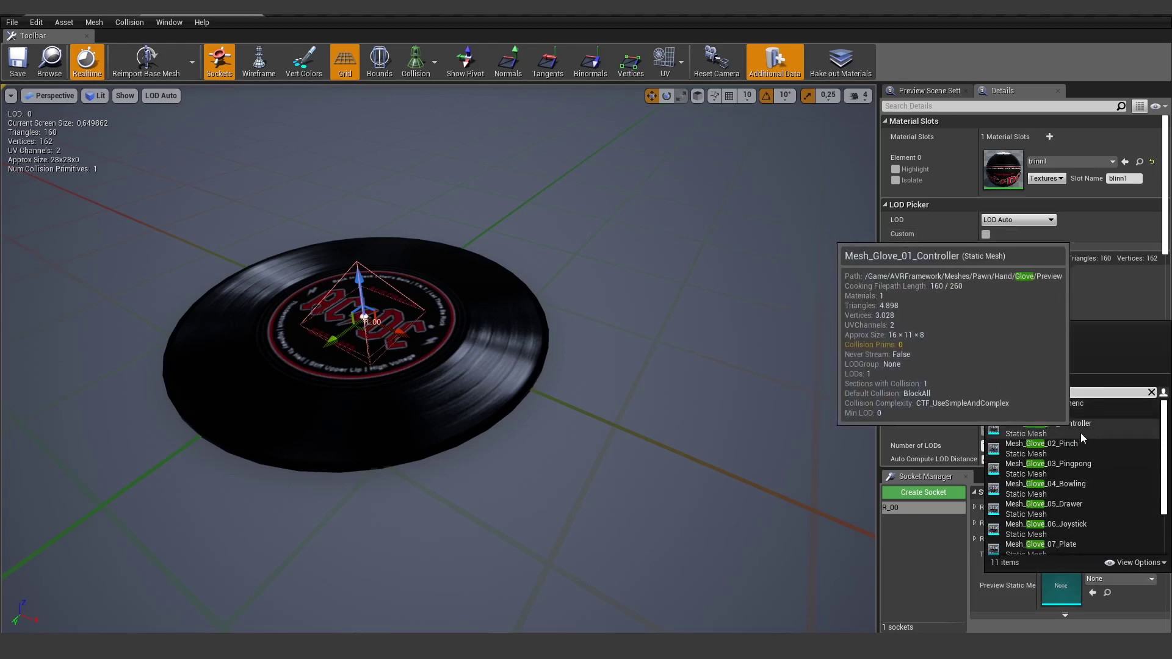
scroll(1041, 519, down, 1)
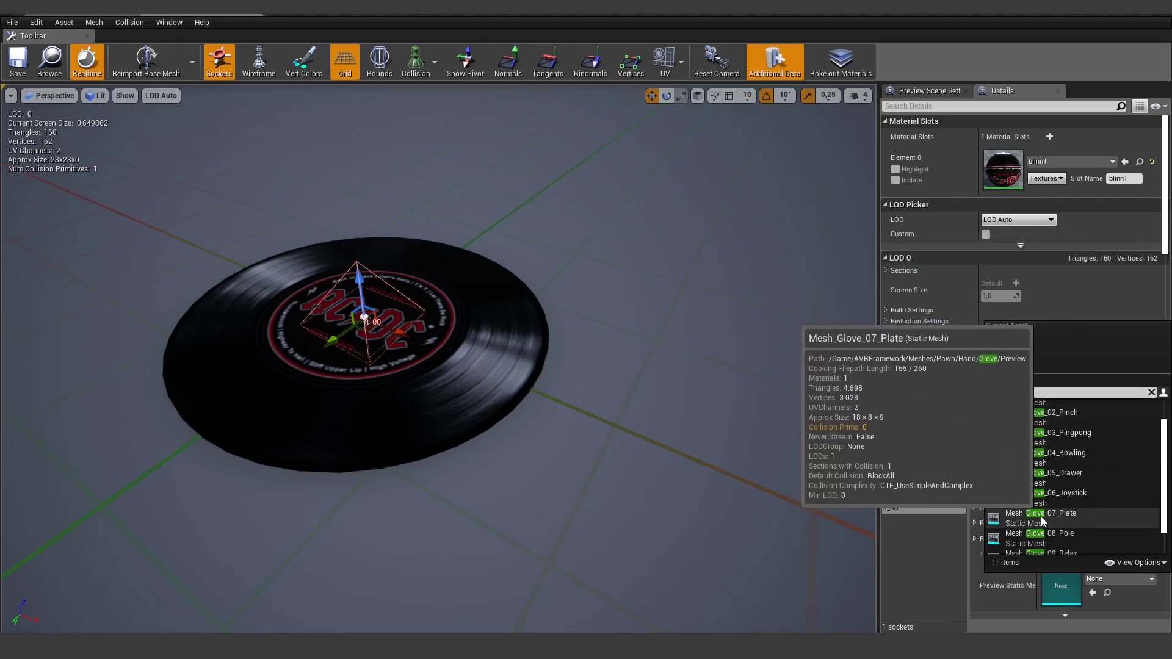
click(1046, 518)
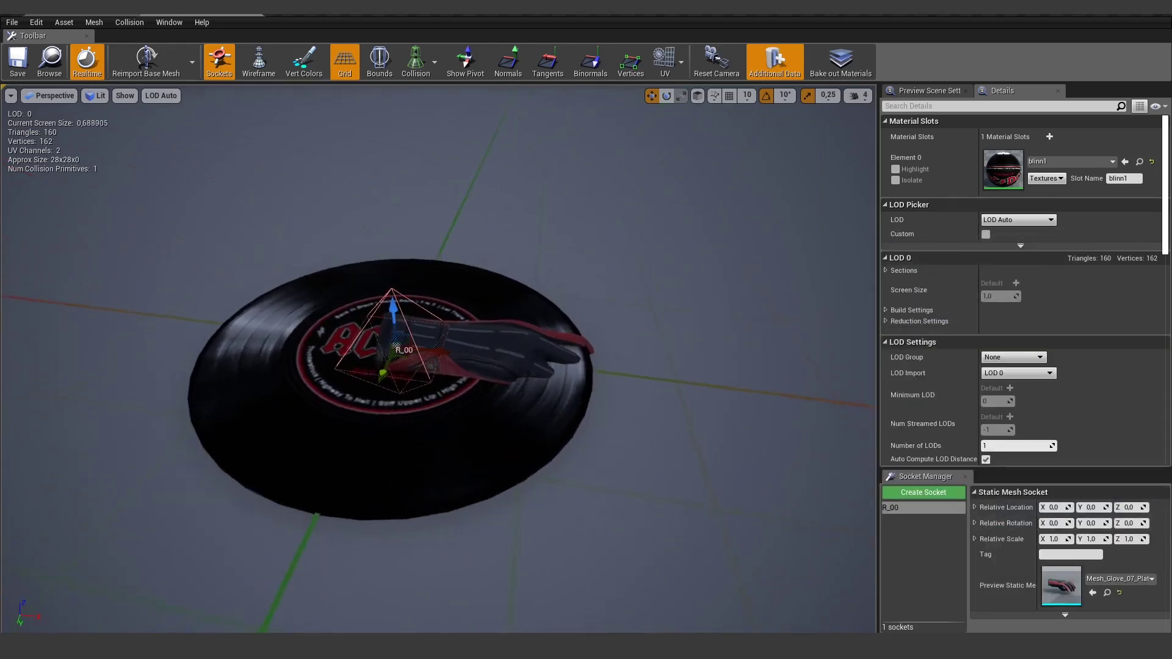
- Move socket R_00 to about -24 along X and pitch it 20° so the glove reaches the disc's edge
drag(583, 342, 336, 346)
right_drag(377, 348, 363, 237)
mouse_move(441, 325)
right_down()
mouse_move(421, 324)
mouse_move(440, 324)
right_up()
drag(466, 332, 411, 332)
key(e)
drag(348, 267, 334, 293)
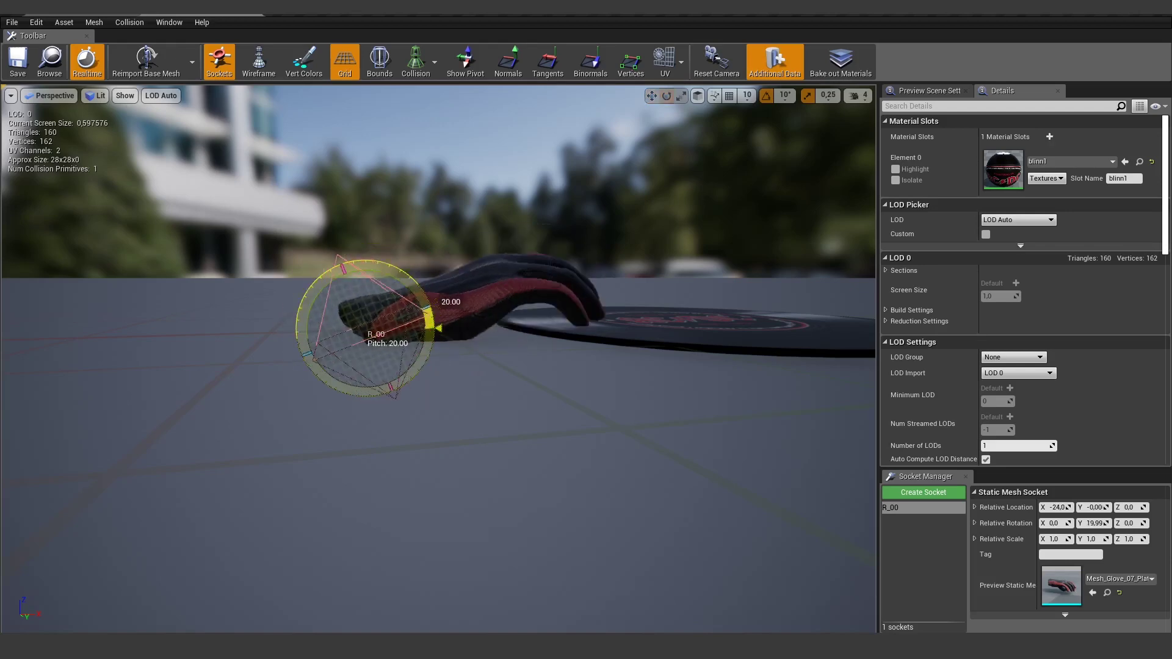
- Check the glove's placement on the disc and locate its preview mesh asset in the project's Preview folder
drag(497, 309, 452, 367)
scroll(497, 309, up, 3)
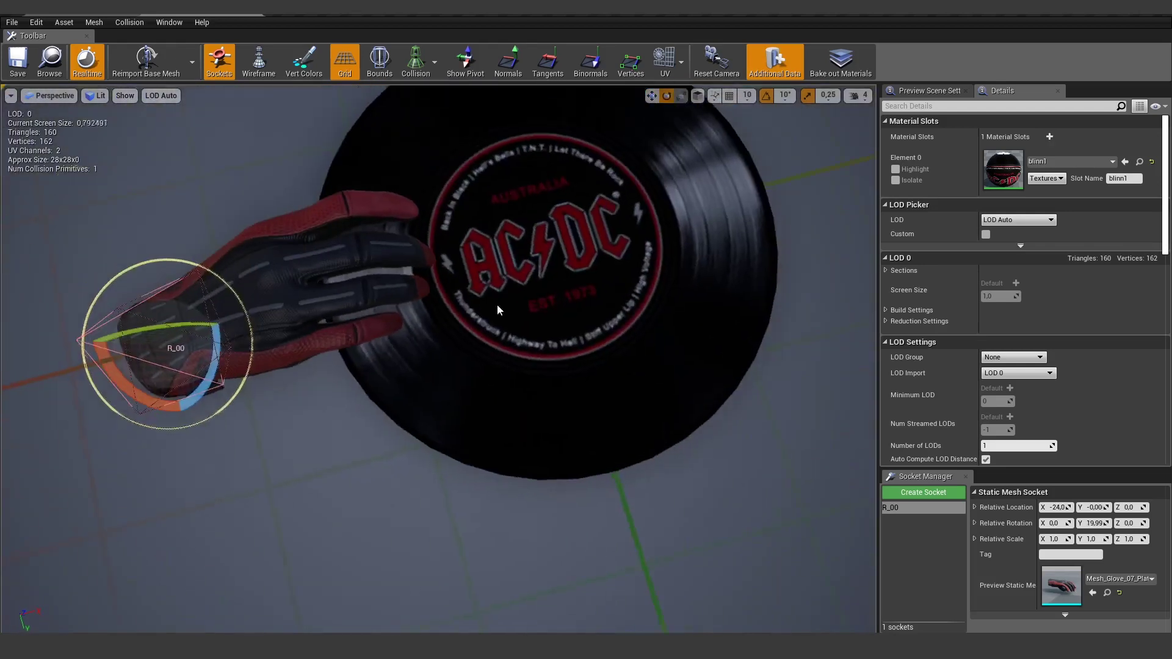
right_drag(497, 309, 464, 314)
alt+drag(497, 309, 586, 269)
alt+drag(366, 272, 383, 255)
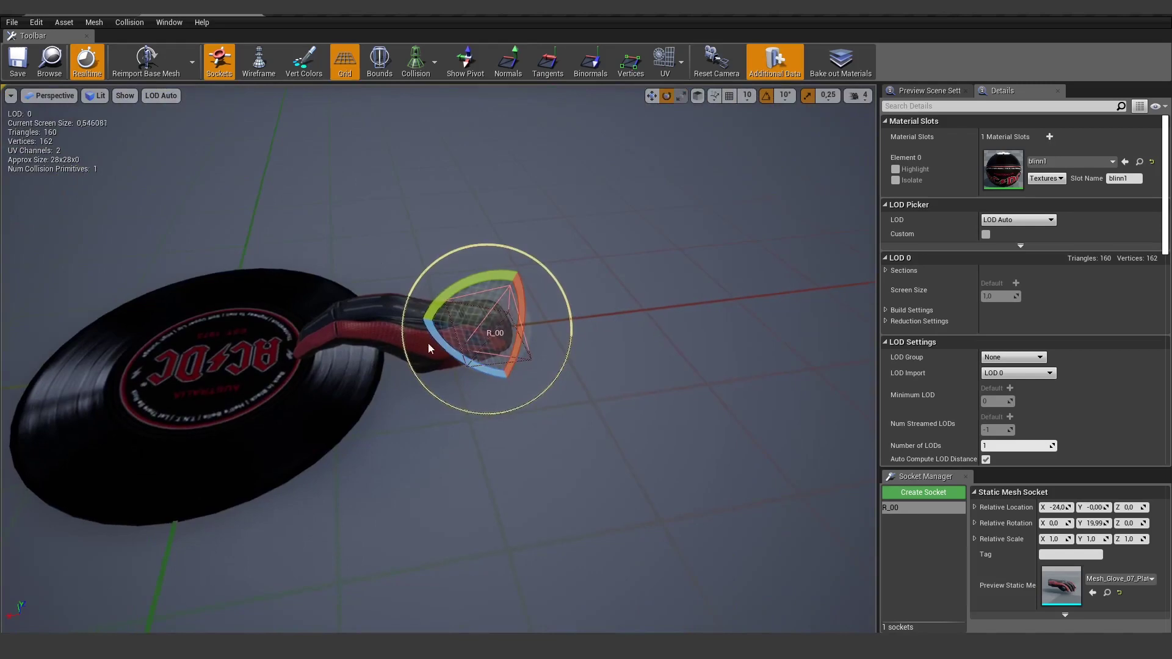
click(1107, 593)
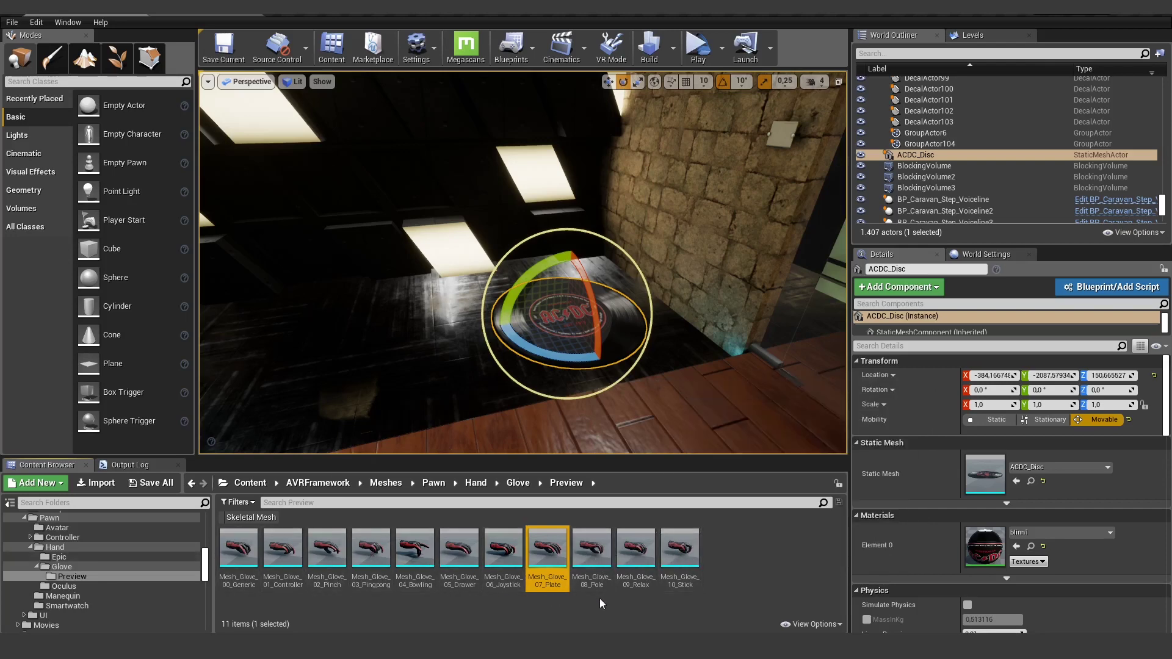
click(205, 17)
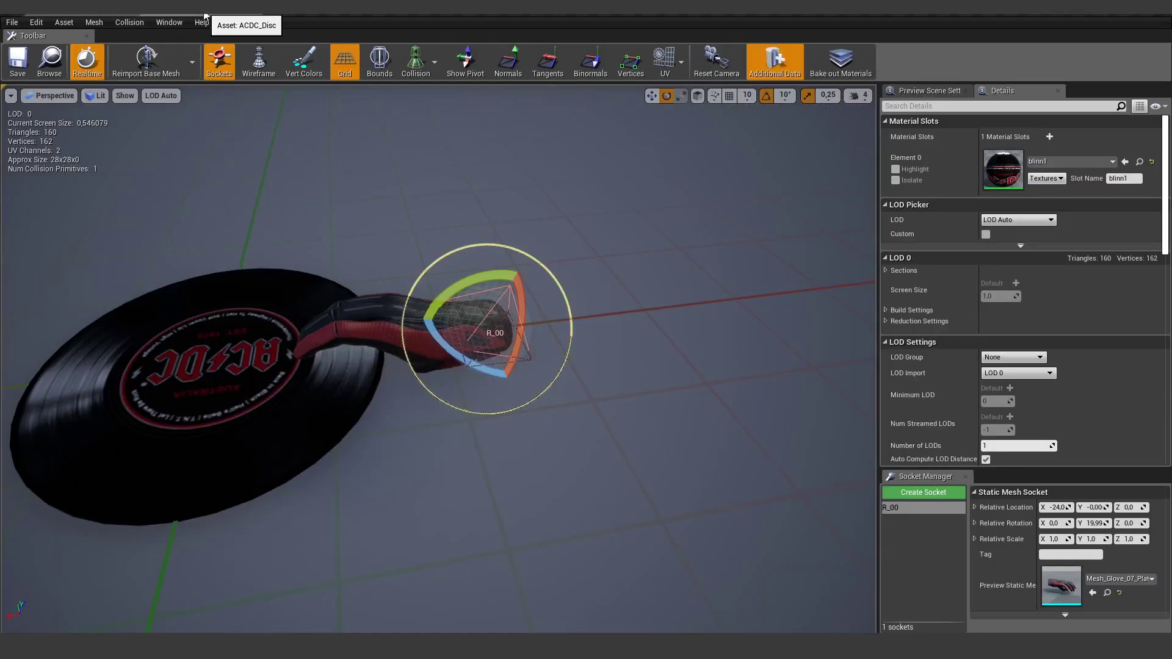
- Examine from above, below and the side how the glove's fingers and thumb sit against the disc's edge
mouse_move(538, 372)
alt+mouse_down()
mouse_move(537, 318)
mouse_move(537, 373)
alt+mouse_up()
alt+drag(601, 395, 602, 330)
alt+drag(392, 291, 488, 290)
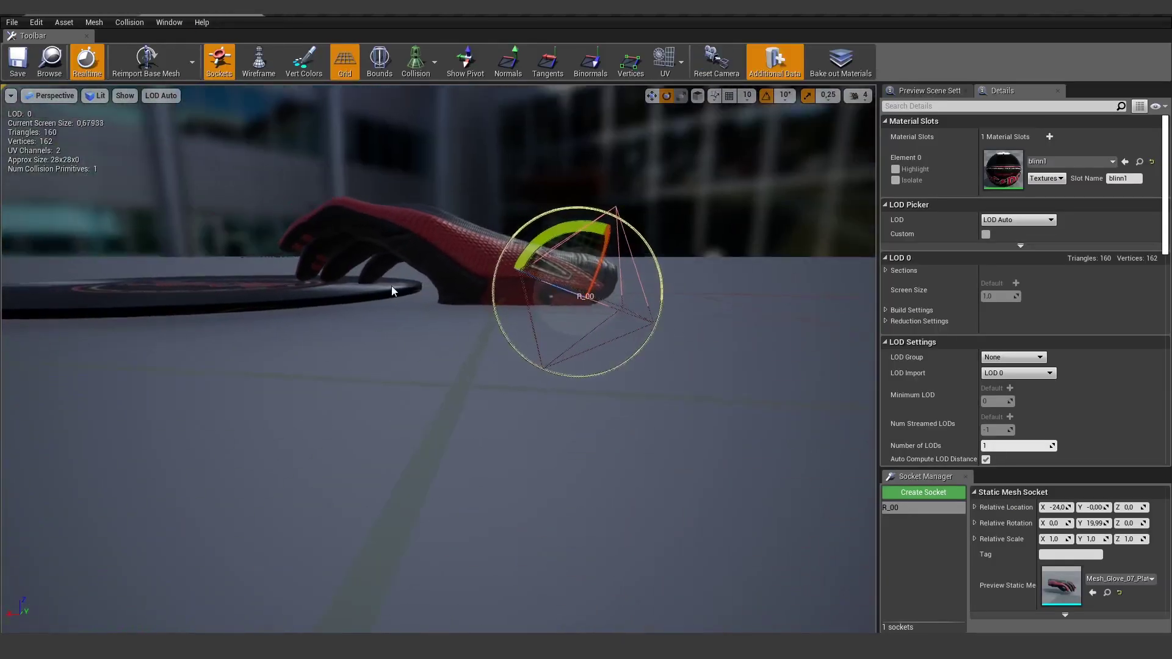
right_drag(617, 296, 617, 278)
right_drag(588, 325, 513, 333)
alt+drag(438, 359, 586, 428)
alt+right_drag(696, 290, 635, 291)
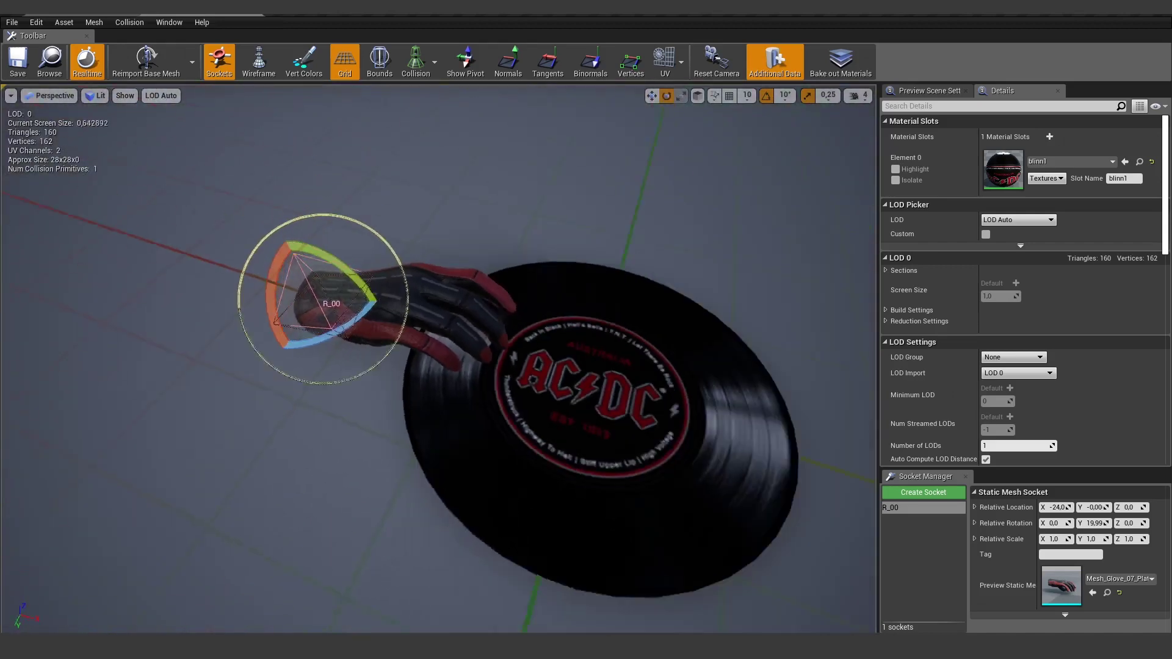
alt+drag(635, 291, 695, 291)
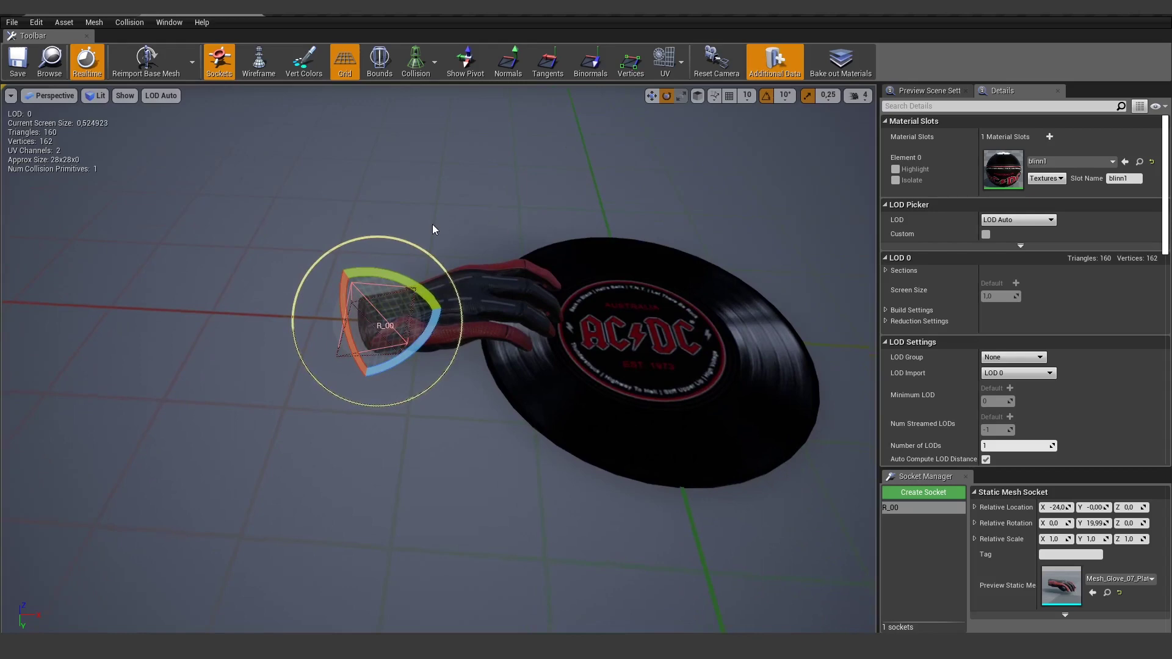
alt+drag(158, 308, 476, 251)
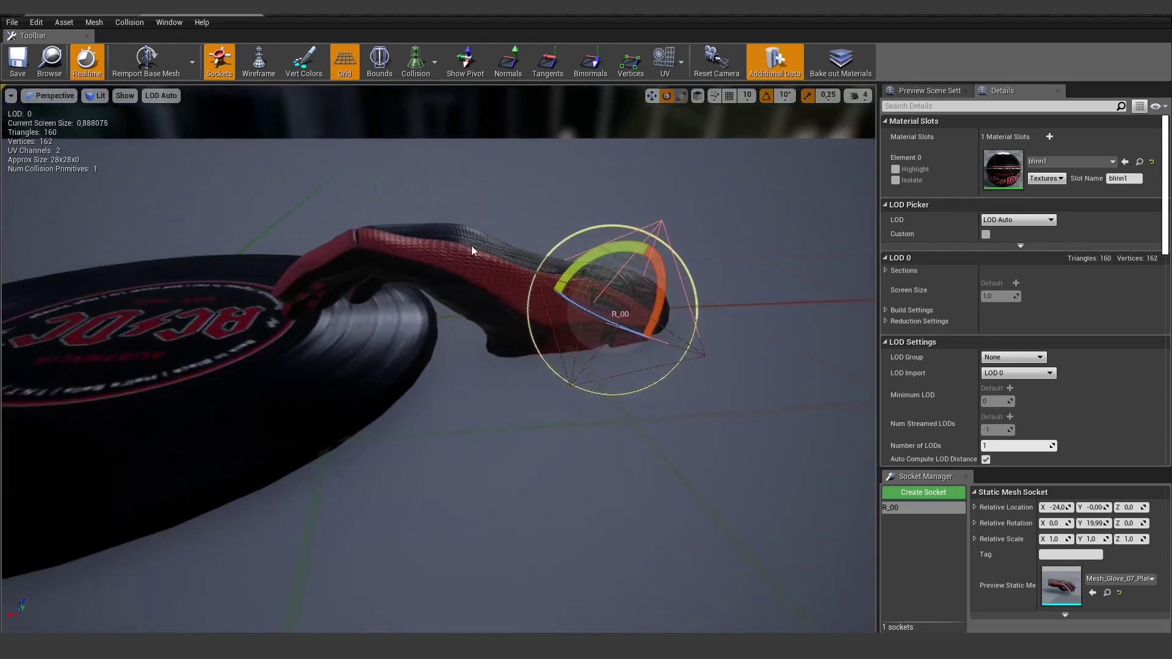
scroll(547, 361, down, 5)
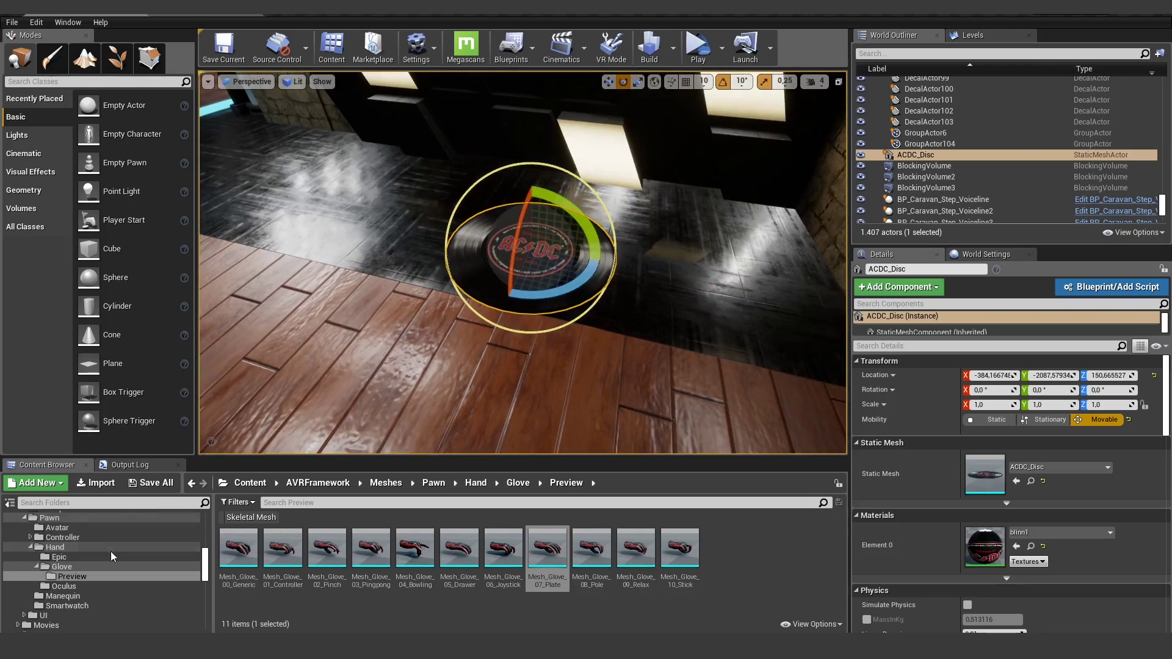
- Find the SMesh_Hand_Glove skeletal mesh in the Glove folder and bring up its available asset actions
click(66, 566)
click(327, 549)
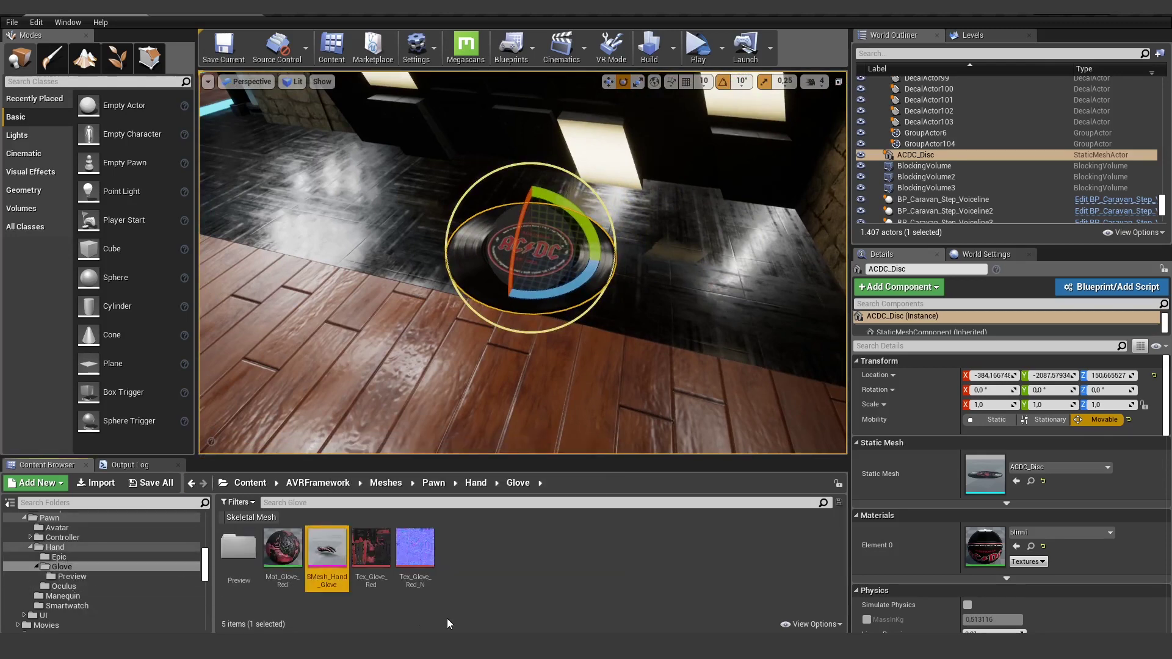
mouse_move(327, 548)
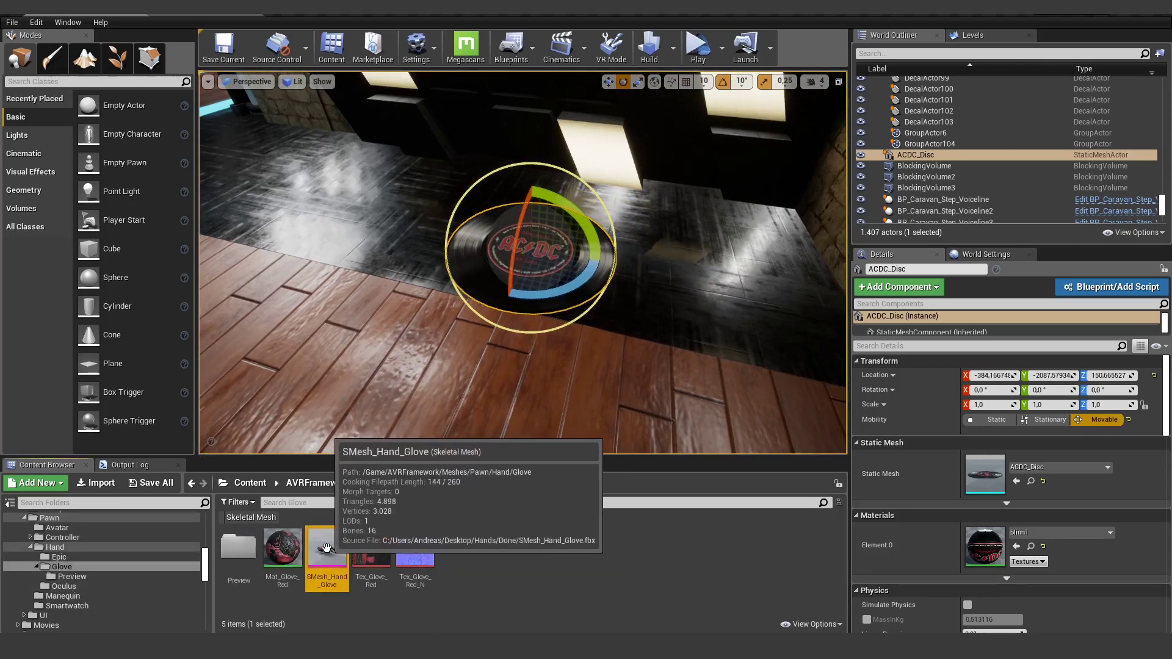
right_click(327, 548)
mouse_move(385, 353)
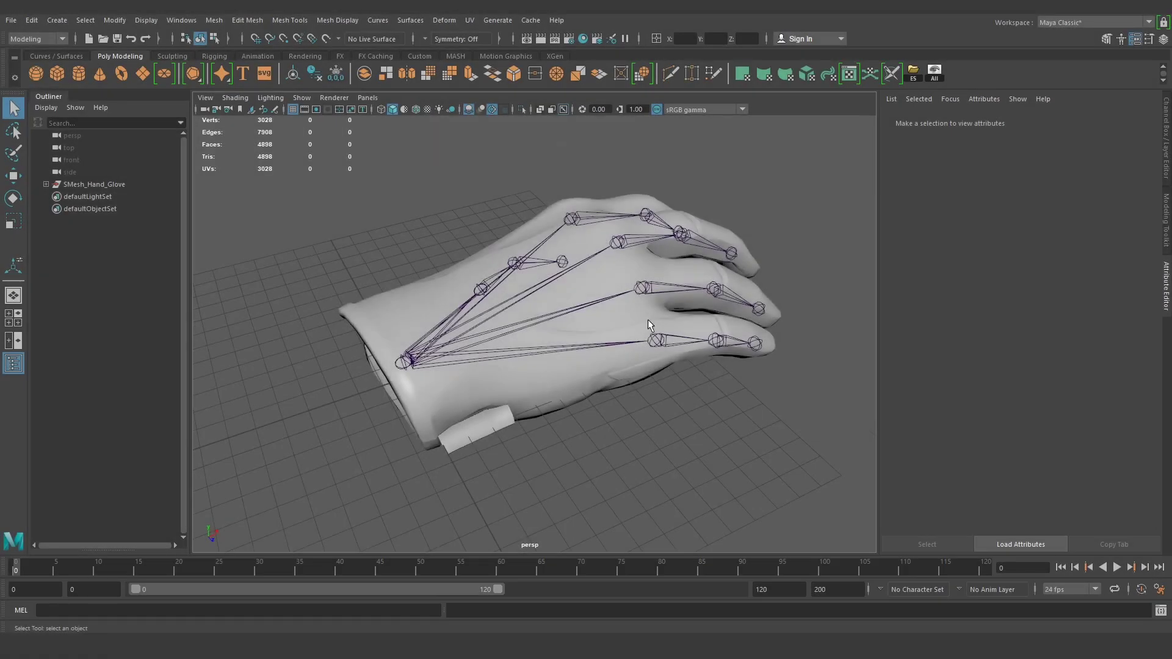
- In Maya, select the full joint hierarchies of the glove's middle and ring fingers and rotate them to curl the fingers inward
mouse_move(647, 320)
alt+mouse_down()
mouse_move(639, 304)
mouse_move(488, 296)
mouse_move(455, 308)
mouse_move(361, 306)
mouse_move(422, 361)
alt+mouse_up()
alt+middle_drag(630, 430, 595, 350)
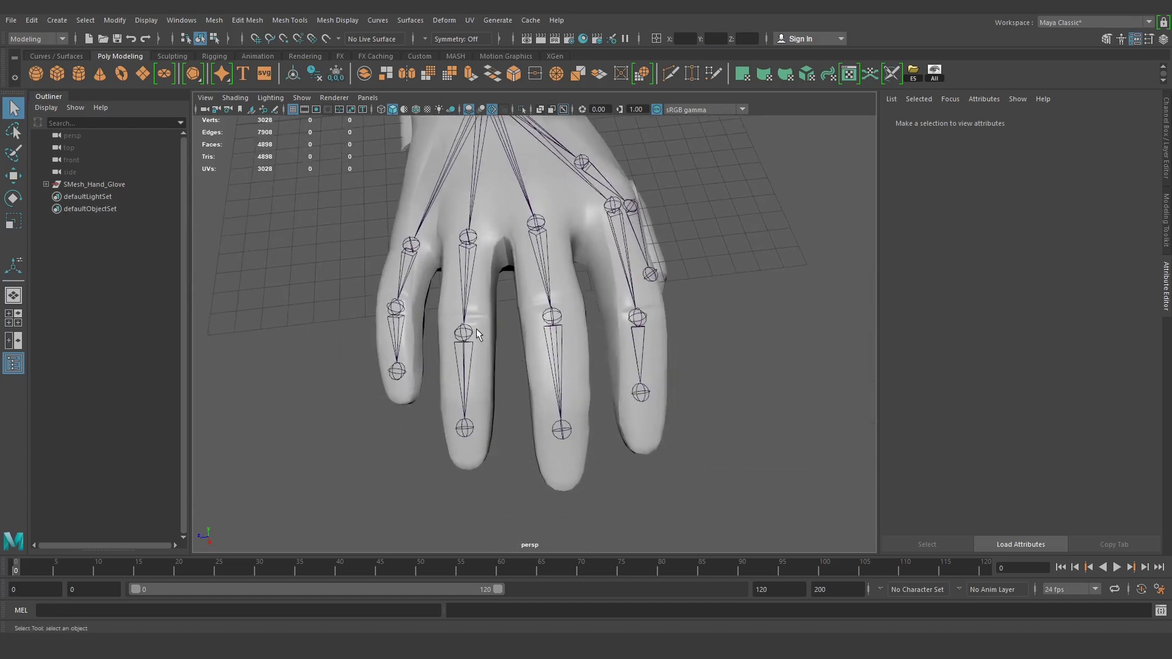
click(469, 238)
alt+drag(470, 242, 446, 255)
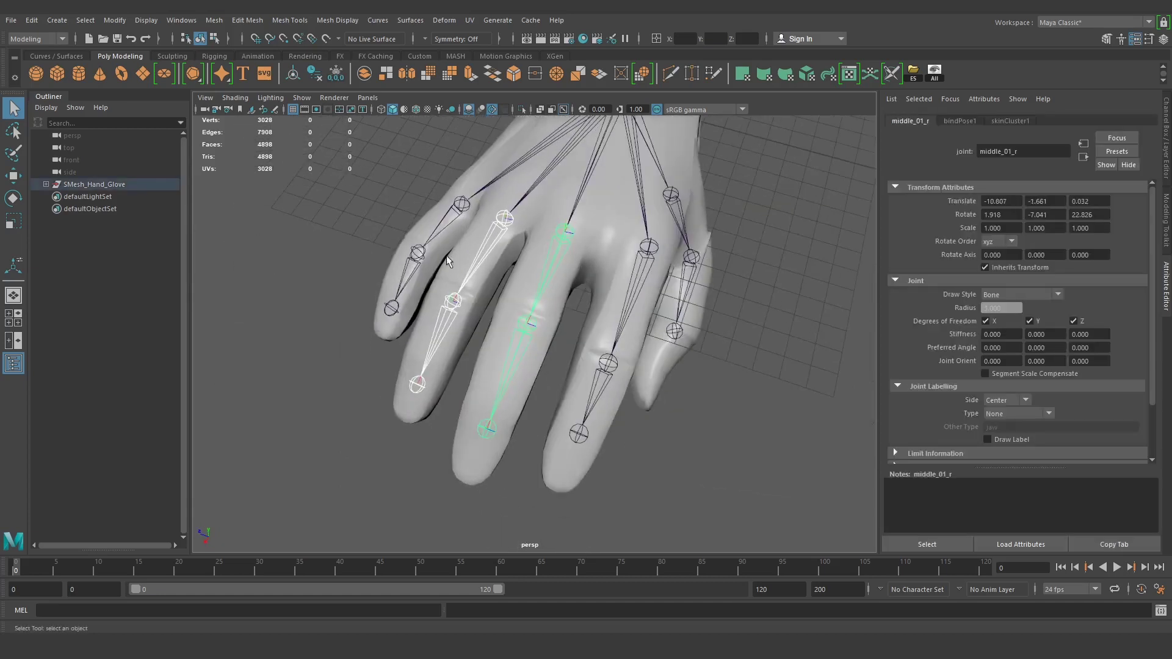
click(86, 20)
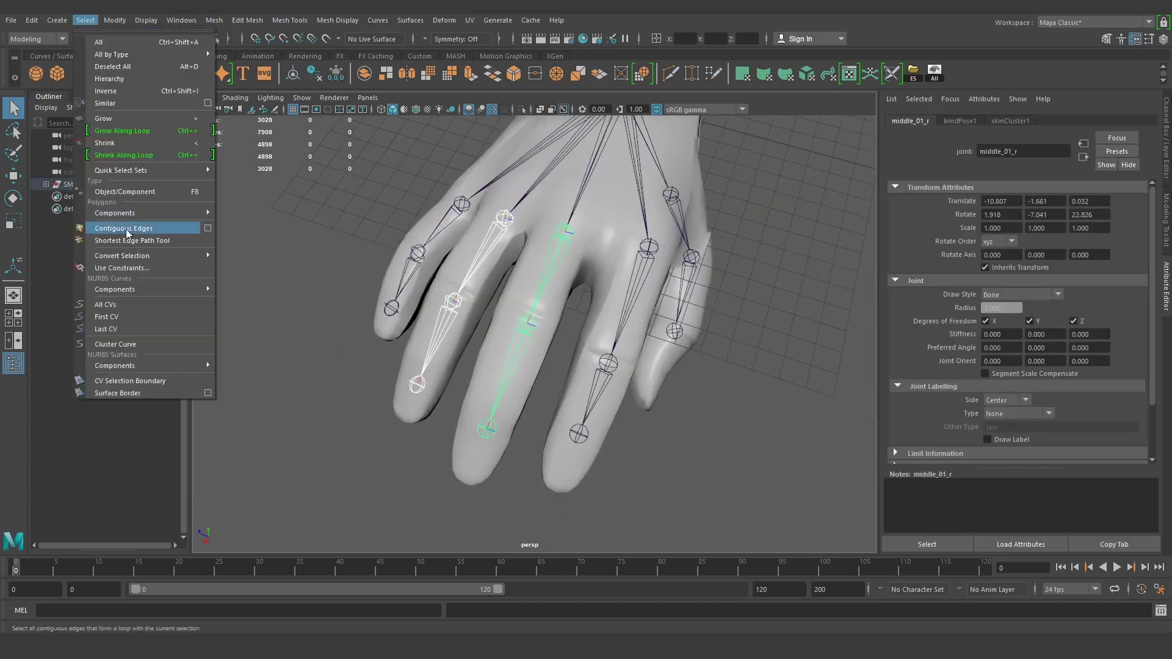
click(114, 89)
alt+drag(558, 278, 464, 243)
key(e)
drag(360, 257, 339, 329)
- Select the thumb's joint hierarchy from thumb_02_r and rotate it to bend the thumb inward, leaving nothing selected
alt+drag(378, 330, 662, 352)
alt+middle_drag(662, 352, 552, 335)
click(602, 287)
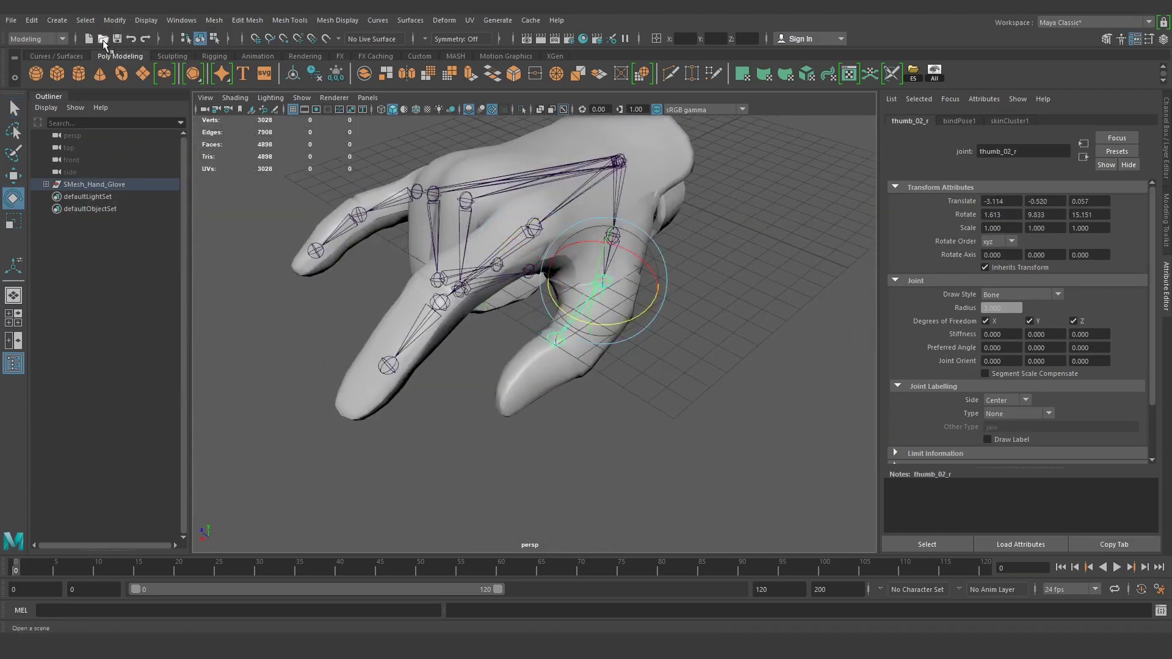
click(85, 20)
click(114, 88)
drag(574, 397, 525, 361)
alt+drag(550, 421, 573, 289)
click(390, 408)
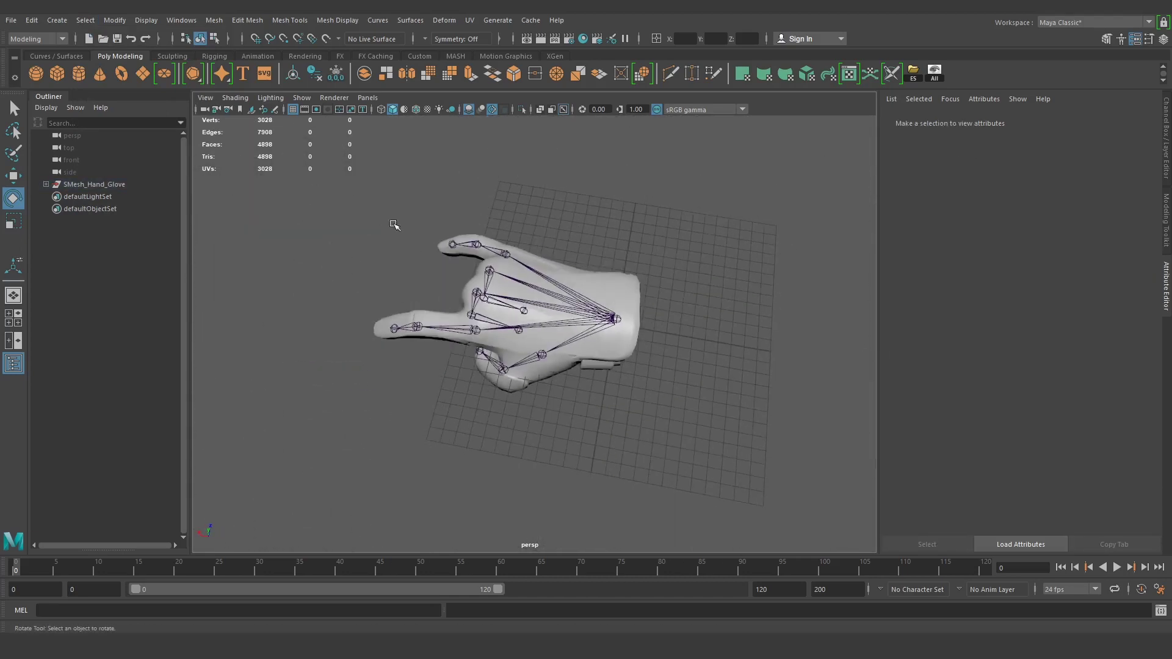
- Select all the hand's joints and set the animation end time to frame 2
drag(361, 199, 772, 429)
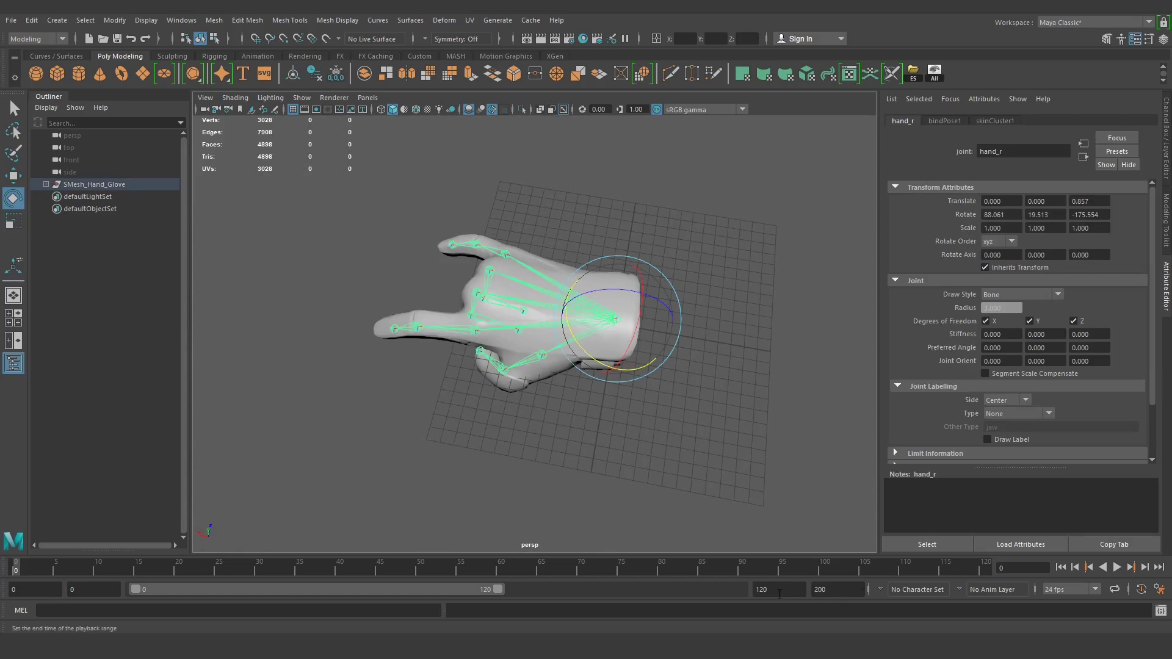
click(838, 590)
key(BackSpace)
key(BackSpace)
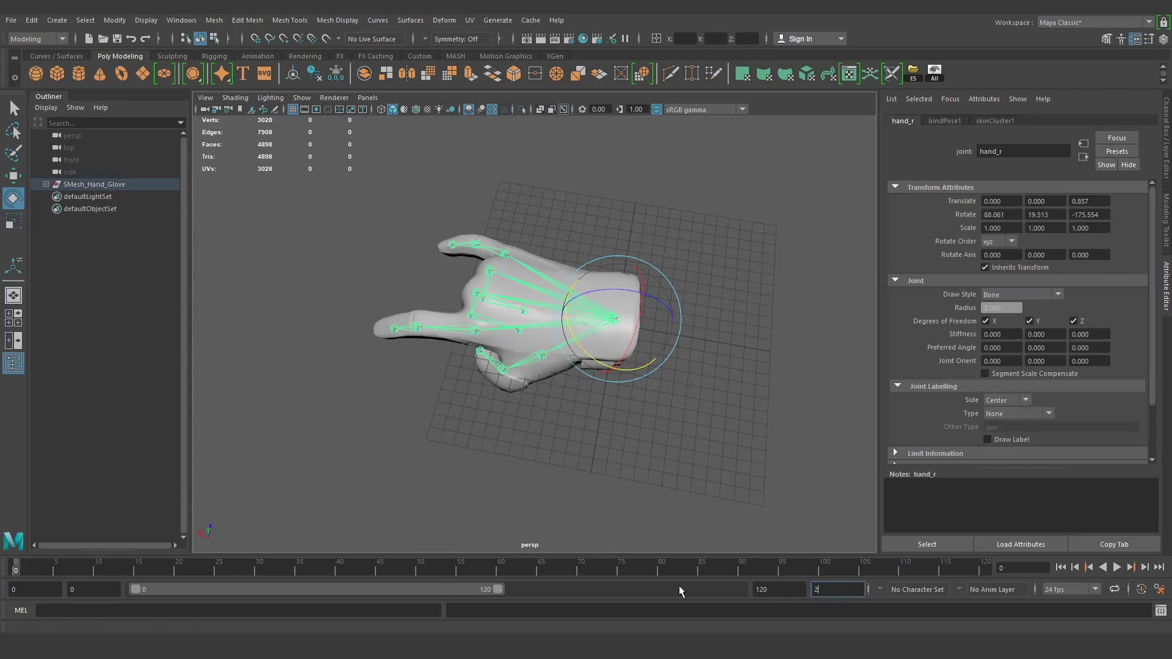
key(Return)
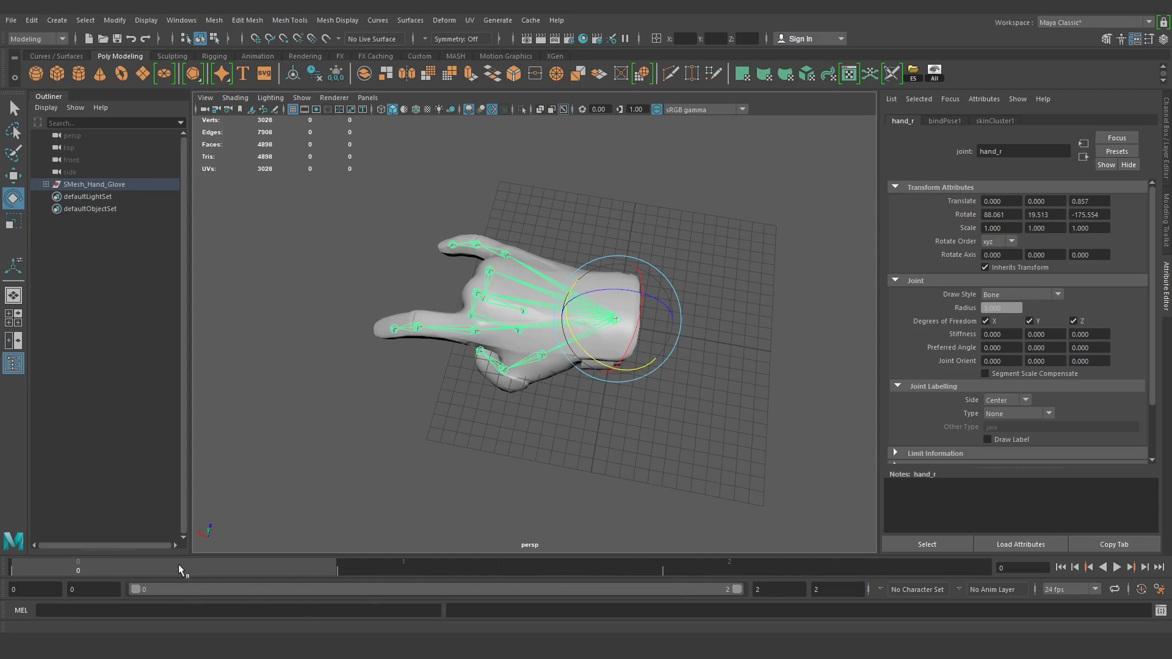
click(708, 569)
click(880, 590)
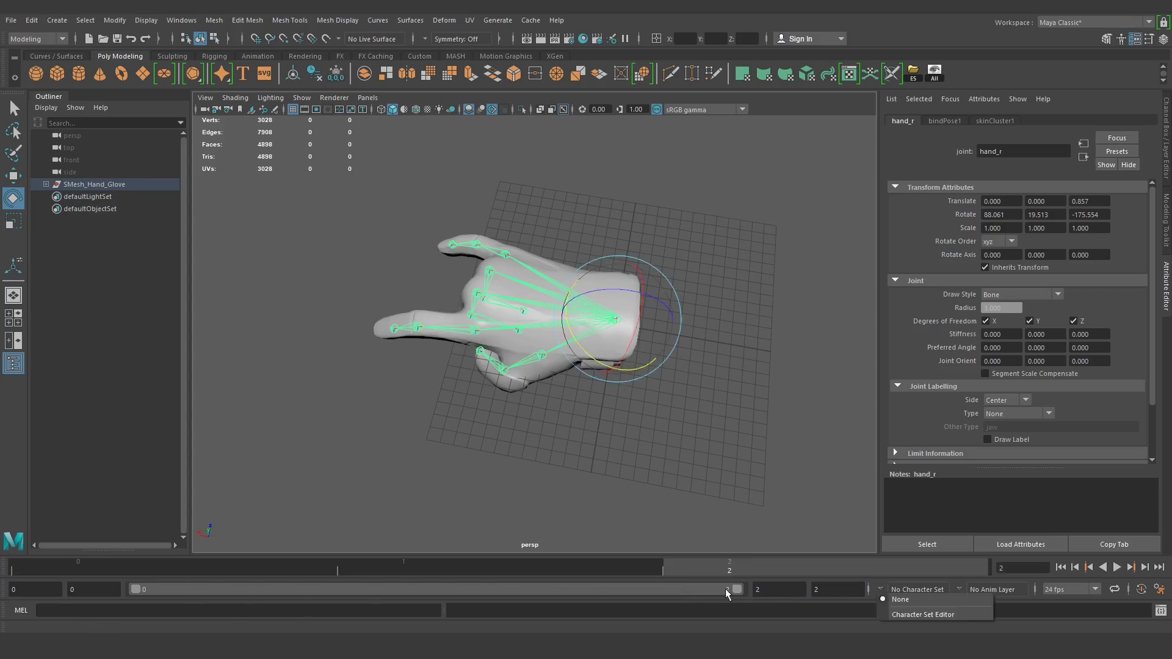
- Shorten the animation so it ends at frame 1
click(822, 594)
key(BackSpace)
text(1)
key(Return)
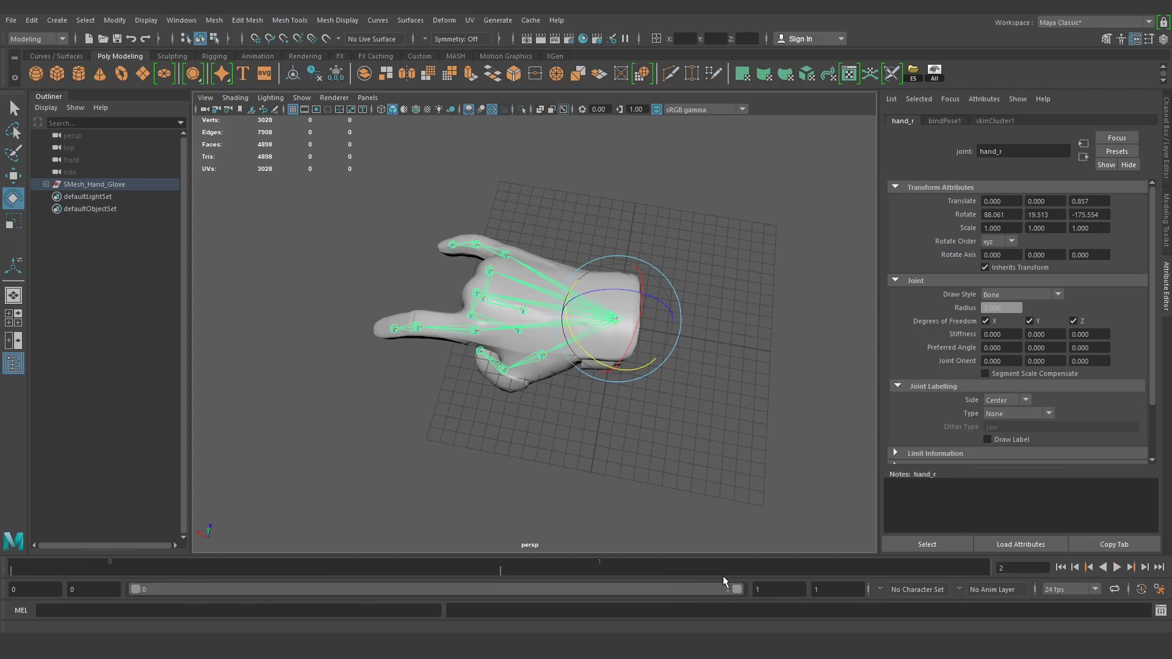
- Set a keyframe on all selected hand joints at frame 1
click(67, 567)
drag(67, 567, 747, 585)
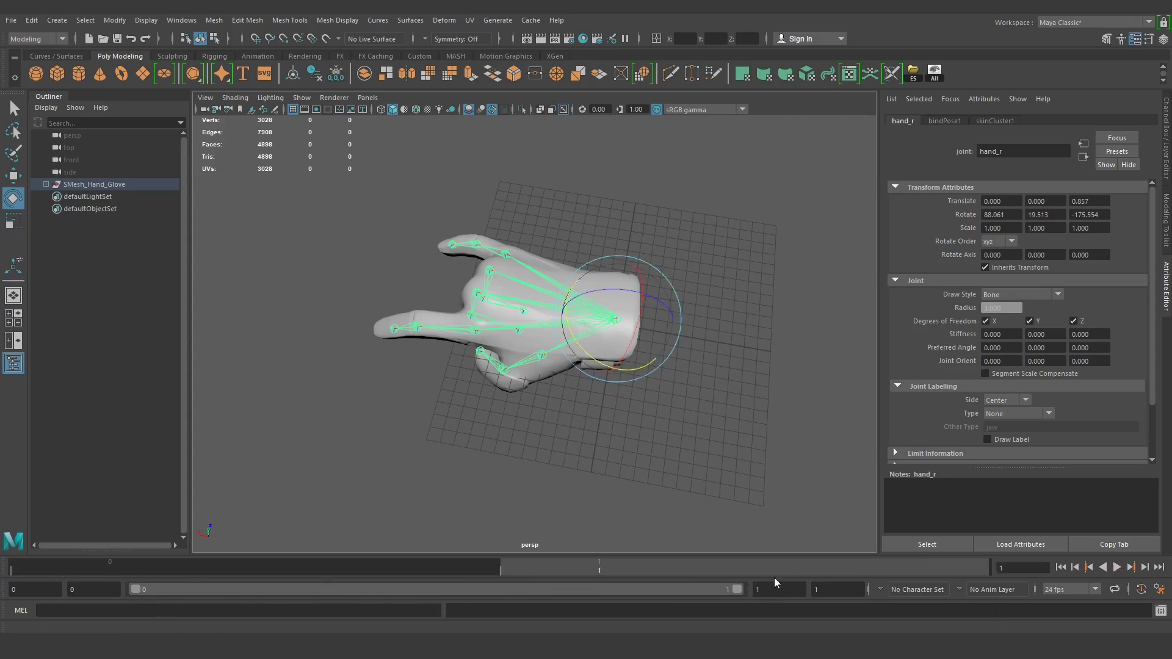
key(s)
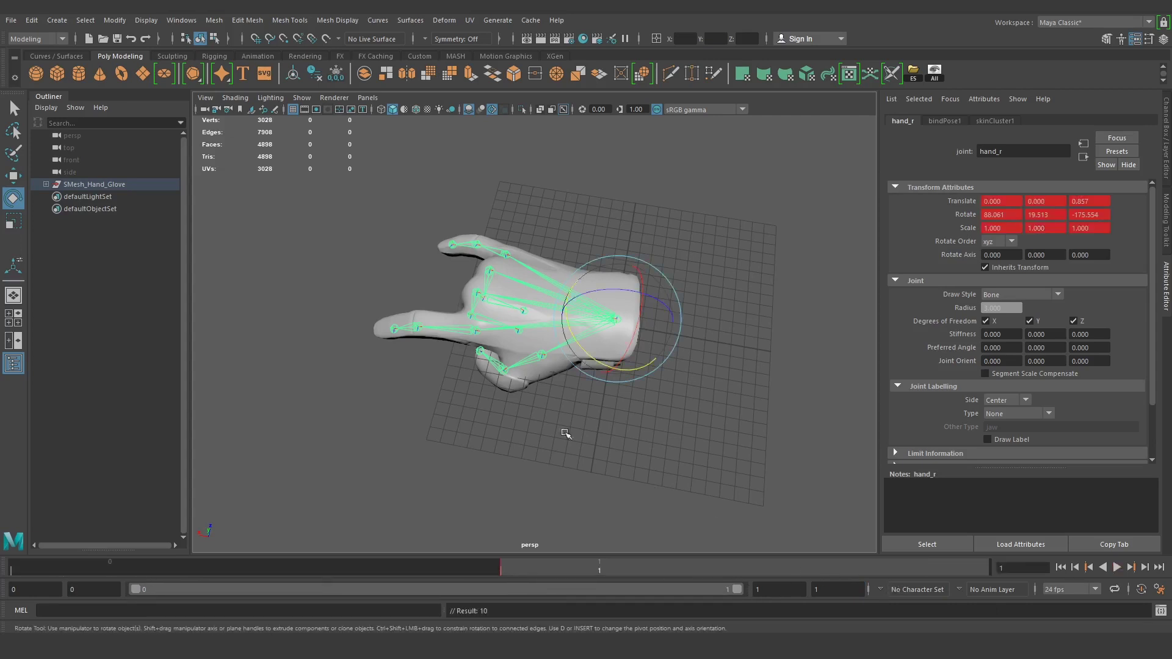
- Export the keyed glove hand from Maya as the FBX file SMesh_Hand_Glove_Rock
alt+drag(642, 422, 584, 421)
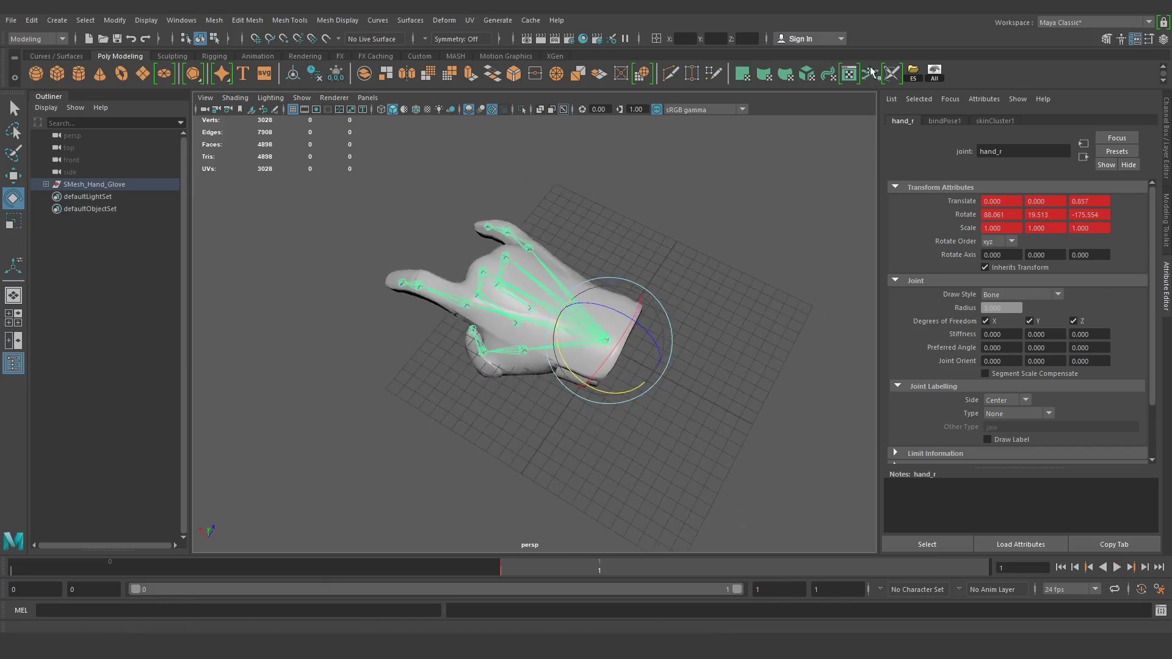
click(11, 20)
click(49, 168)
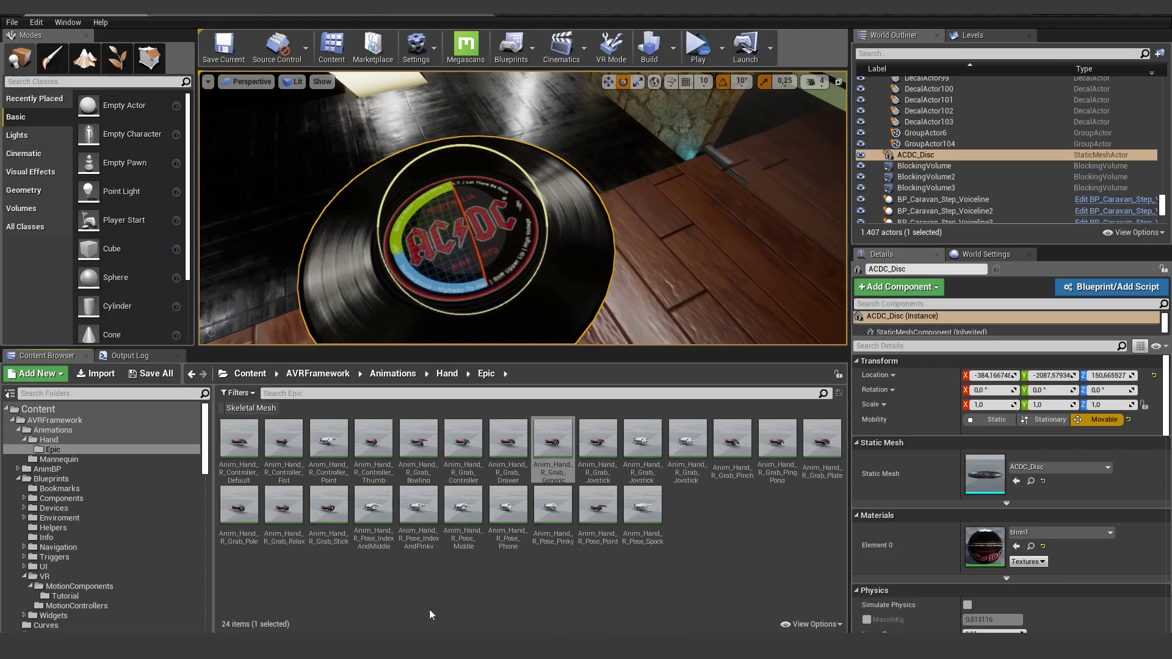
- In Unreal, import the SMesh_Hand_Glove_Rock FBX into the Hand/Epic animations folder without its mesh, assigning the Skel_Hand_Epic skeleton
drag(695, 539, 700, 533)
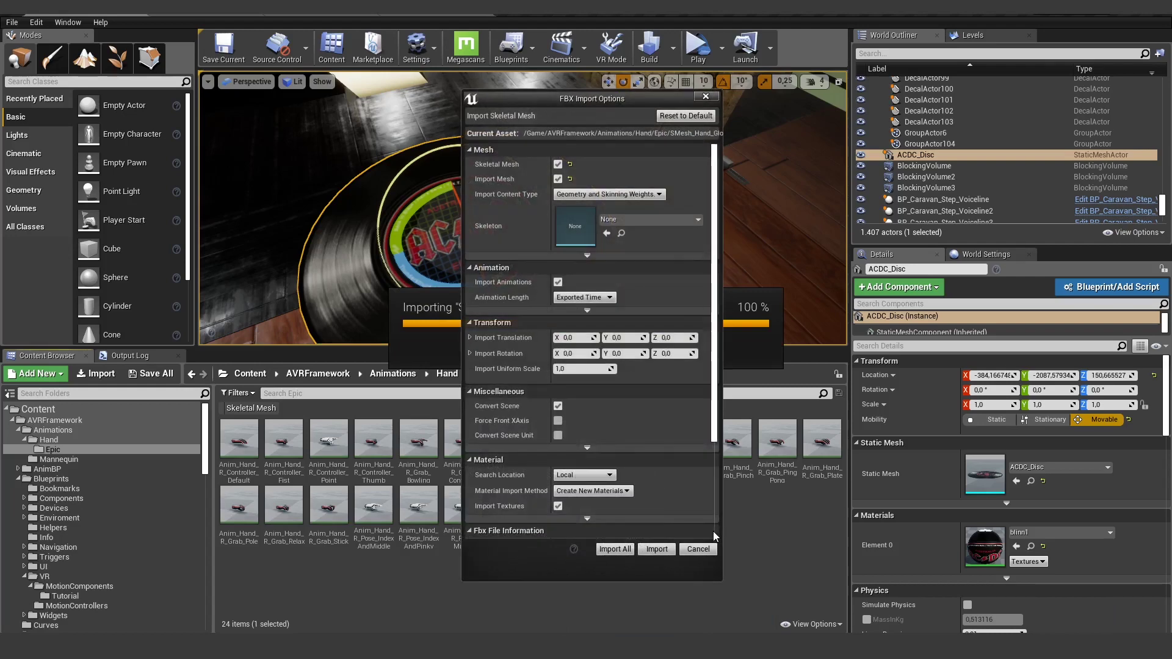
drag(545, 99, 365, 102)
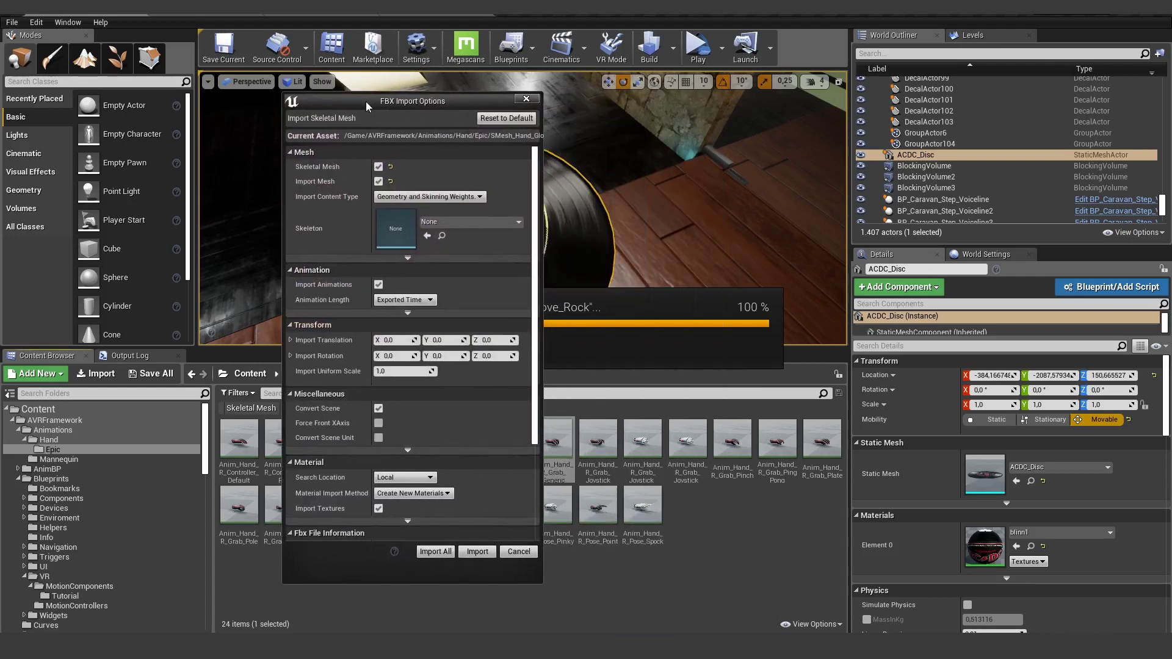
click(379, 182)
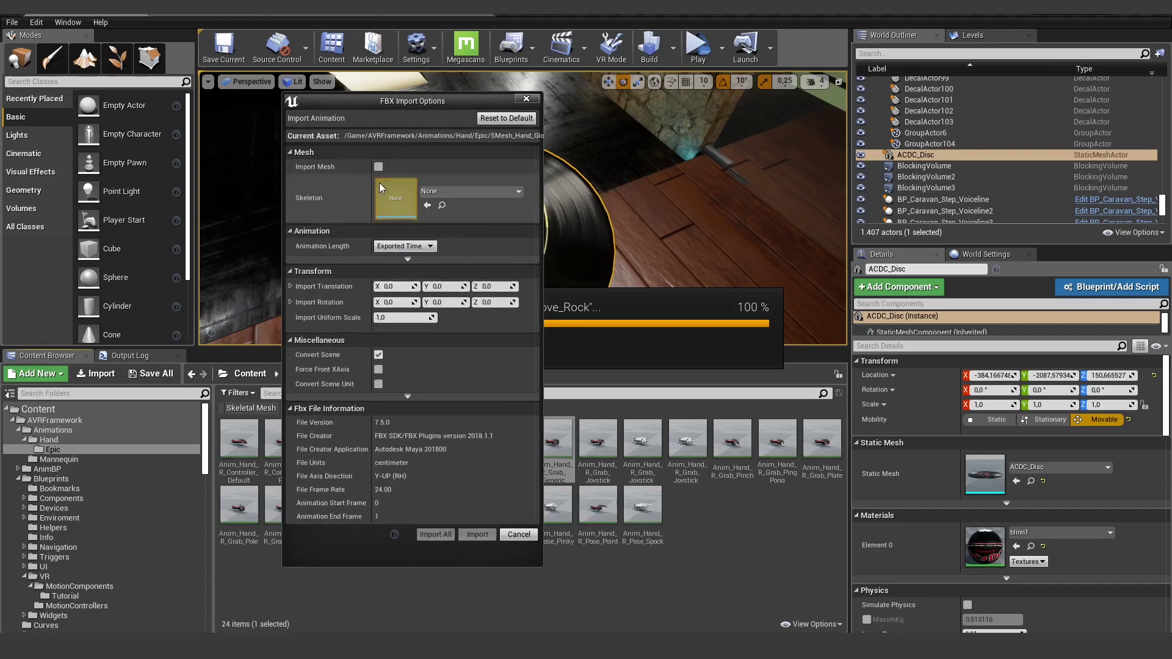
click(450, 192)
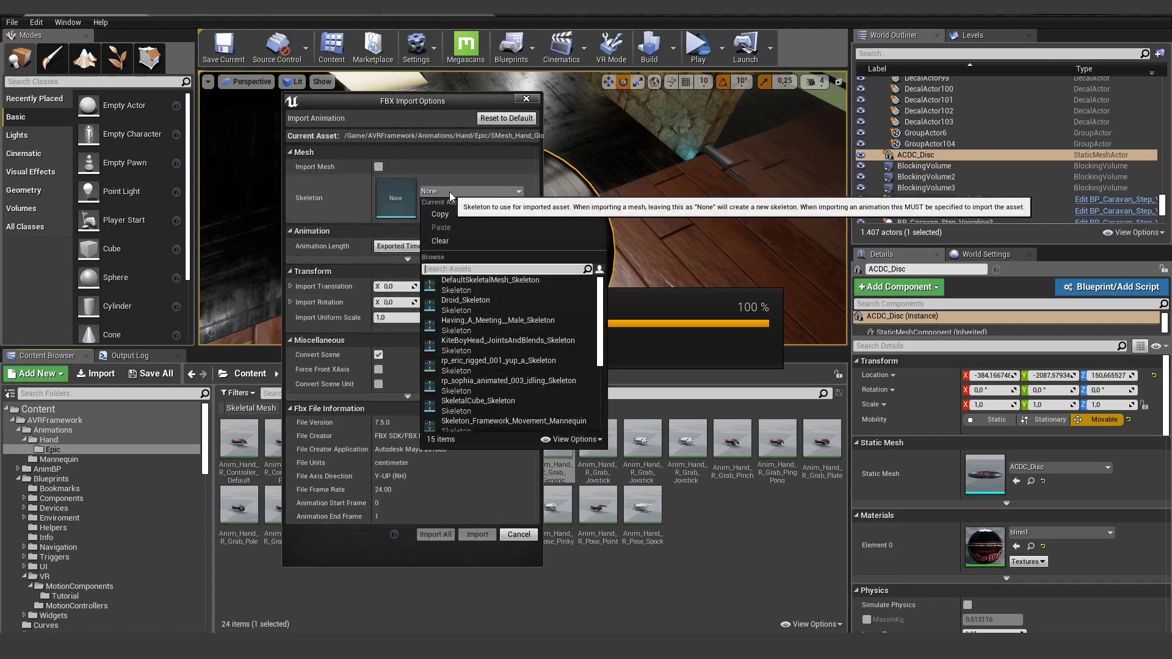
scroll(504, 376, down, 3)
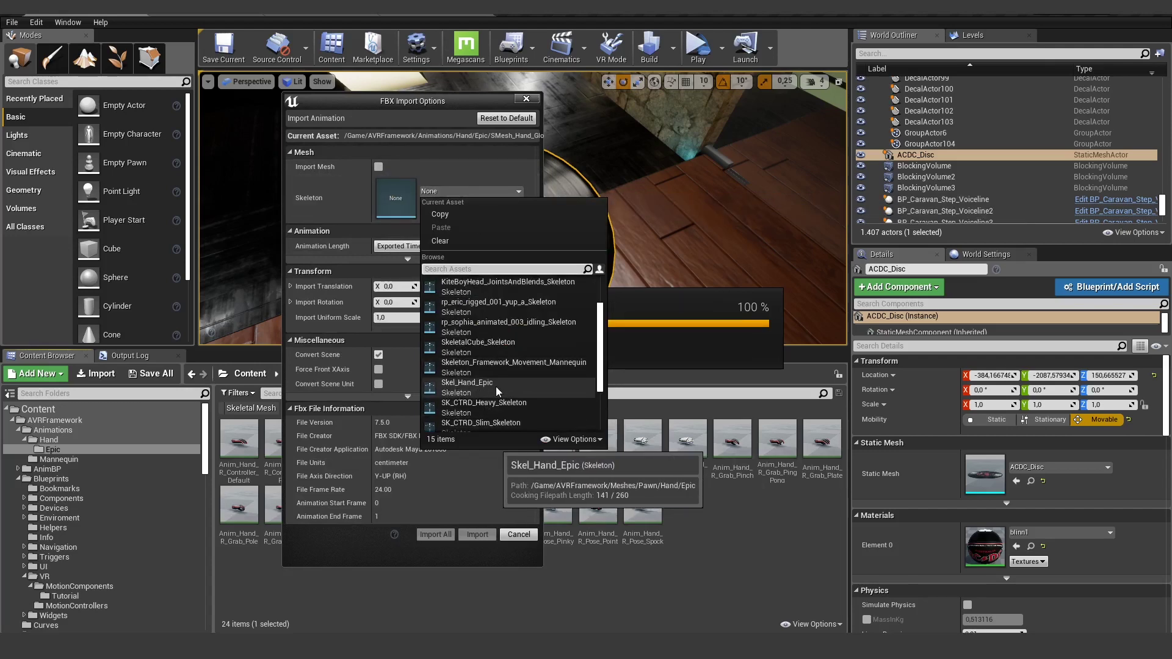
click(496, 387)
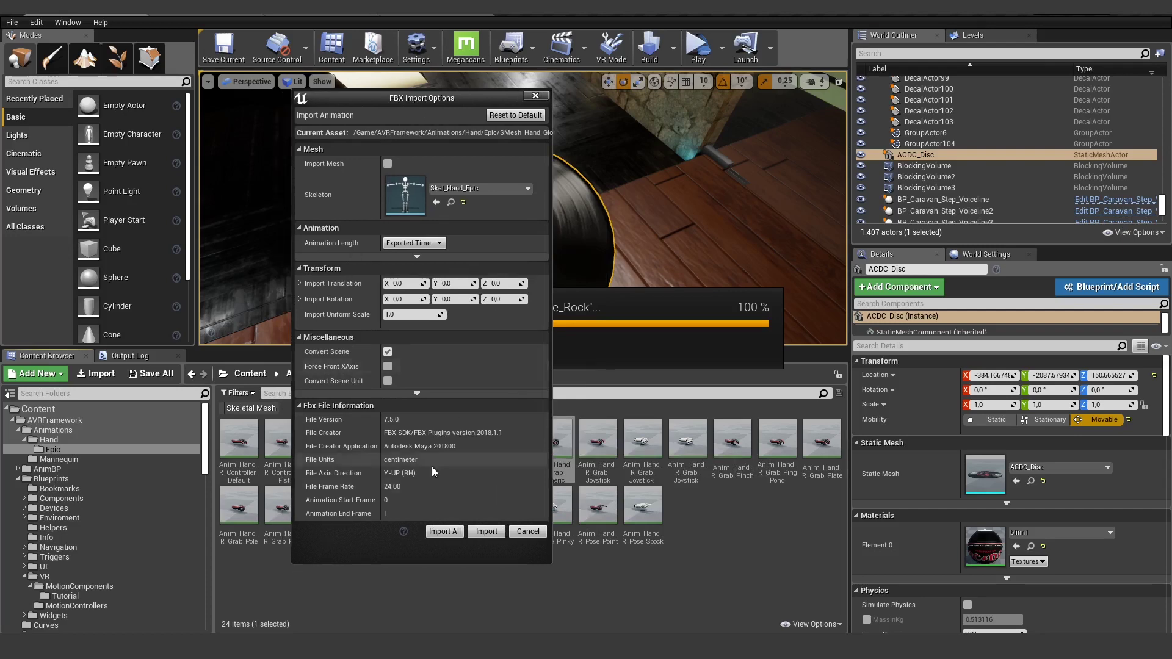
click(487, 531)
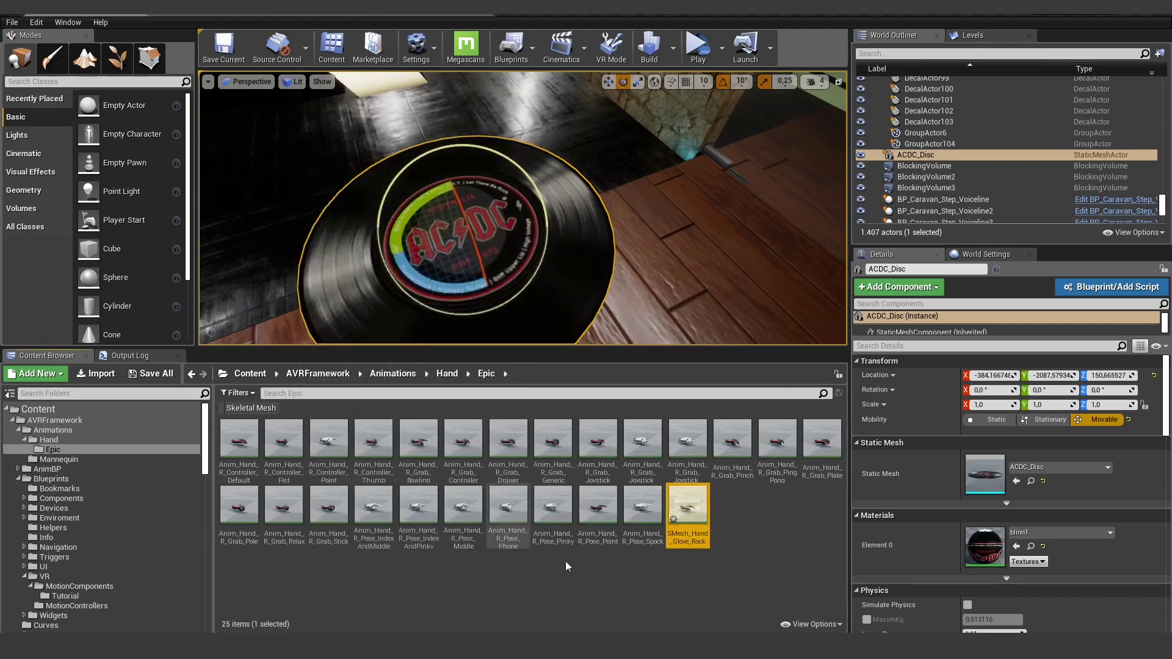
- Open the imported SMesh_Hand_Glove_Rock animation and inspect the glove's pose up close in the preview
double_click(689, 492)
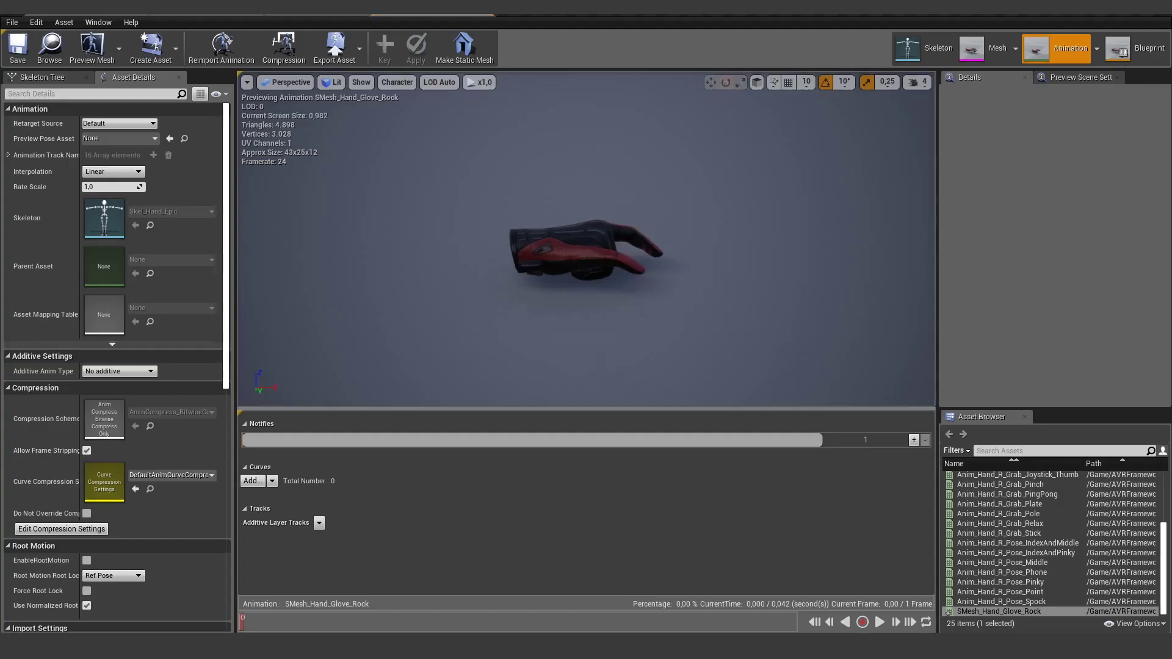
right_drag(587, 238, 649, 250)
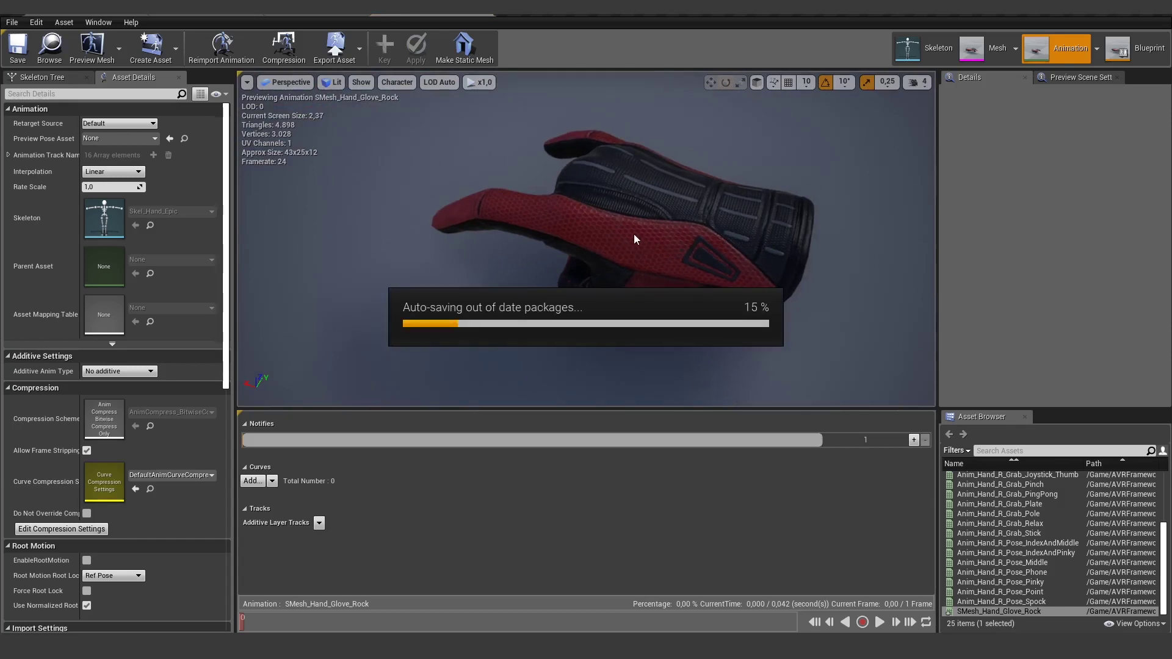
- Open the AnimBP_Hand_Epic_Right animation blueprint and show its AnimGraph
click(1146, 53)
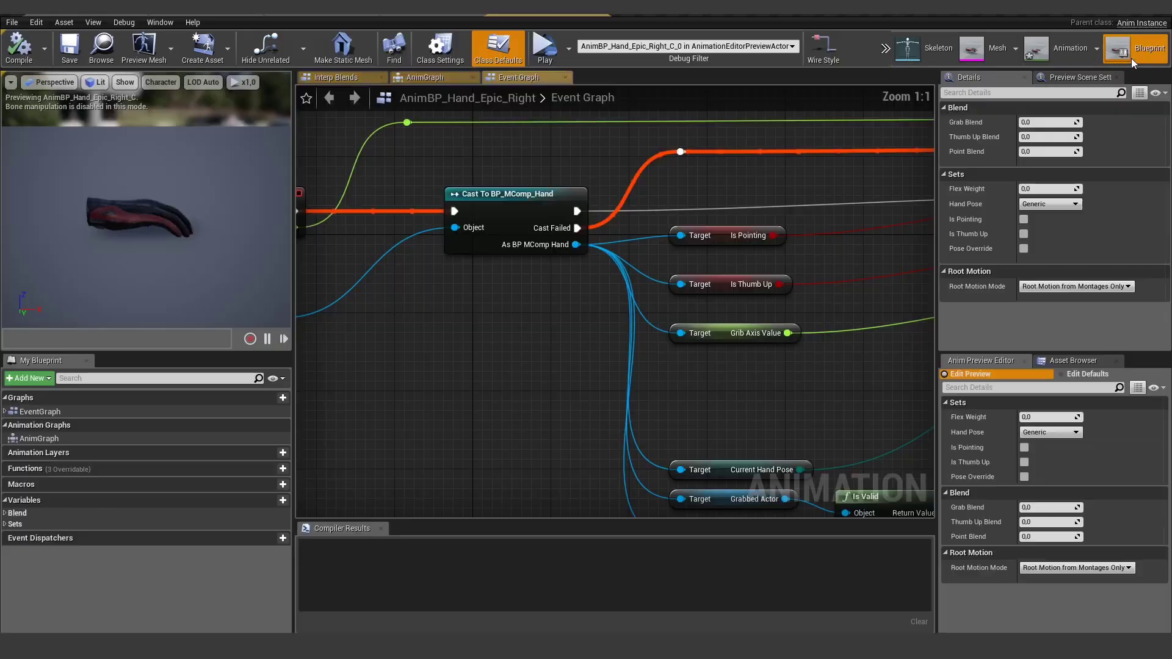
scroll(495, 386, down, 6)
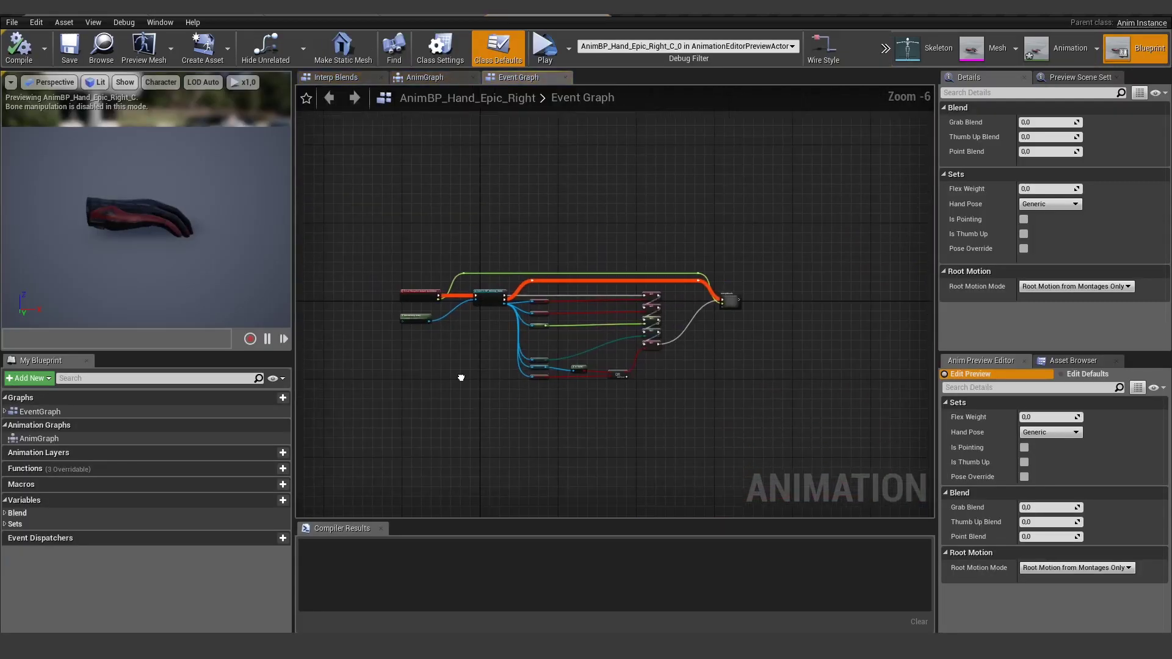
scroll(460, 331, up, 3)
click(426, 78)
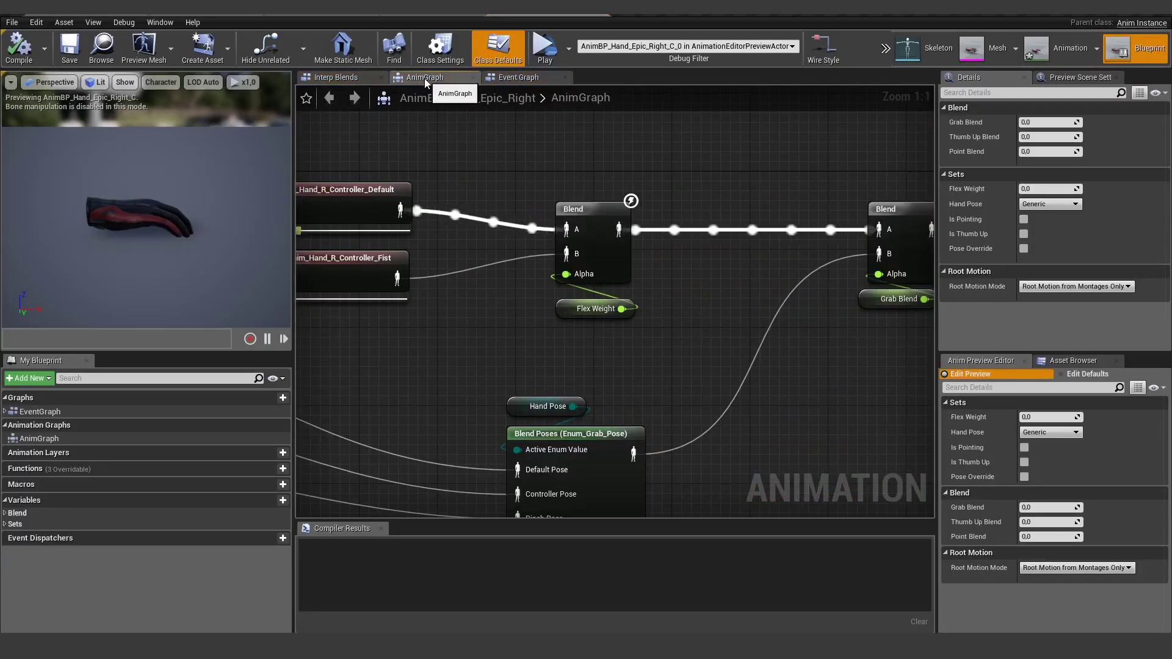
- Examine the grab animation nodes feeding the Blend Poses (Enum_Grab_Pose) node and how its output reaches the grab blend
scroll(538, 420, down, 6)
right_drag(524, 419, 574, 182)
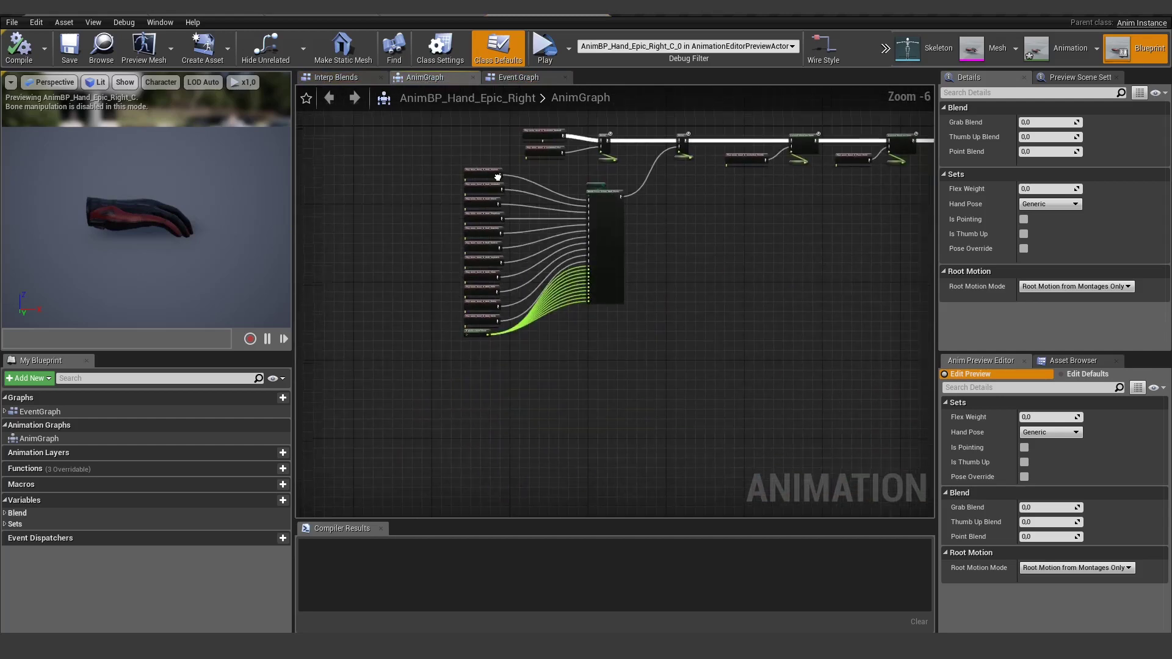
scroll(501, 182, up, 3)
right_drag(578, 300, 573, 238)
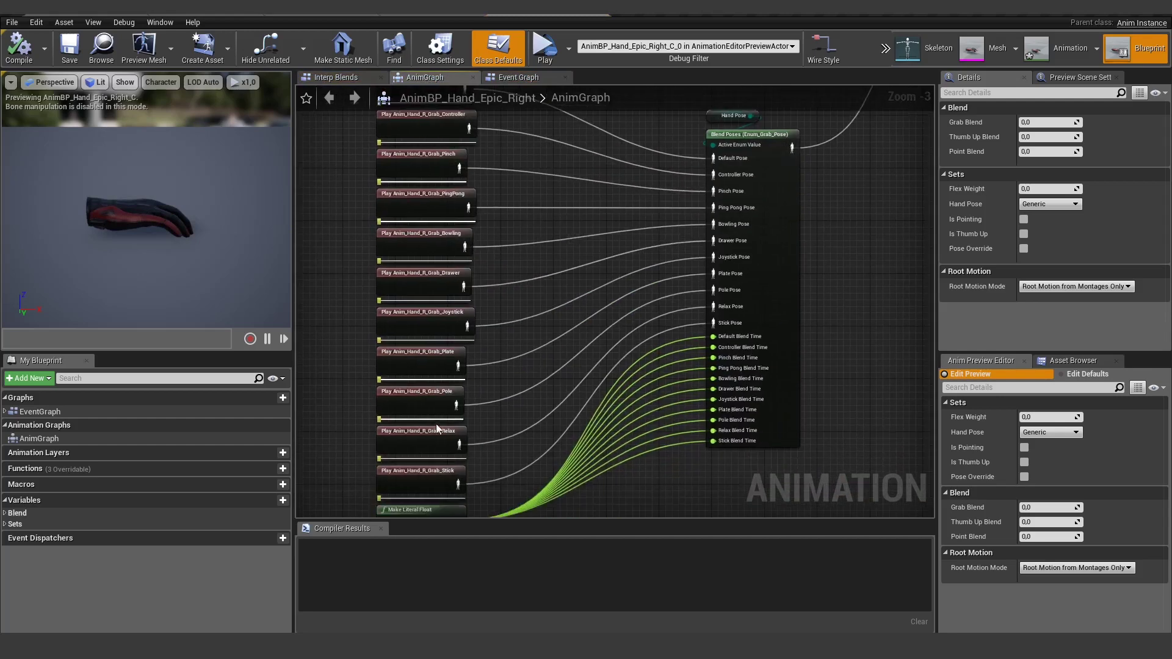
drag(497, 526, 497, 562)
right_drag(531, 220, 546, 310)
right_drag(342, 188, 349, 159)
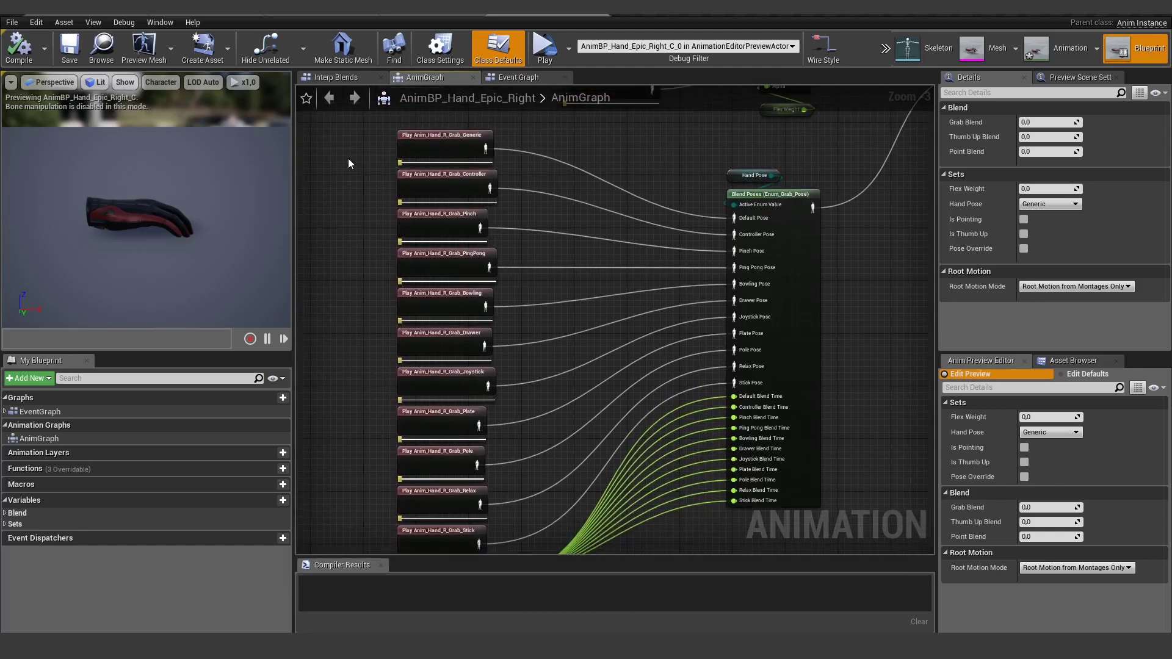
drag(351, 144, 488, 263)
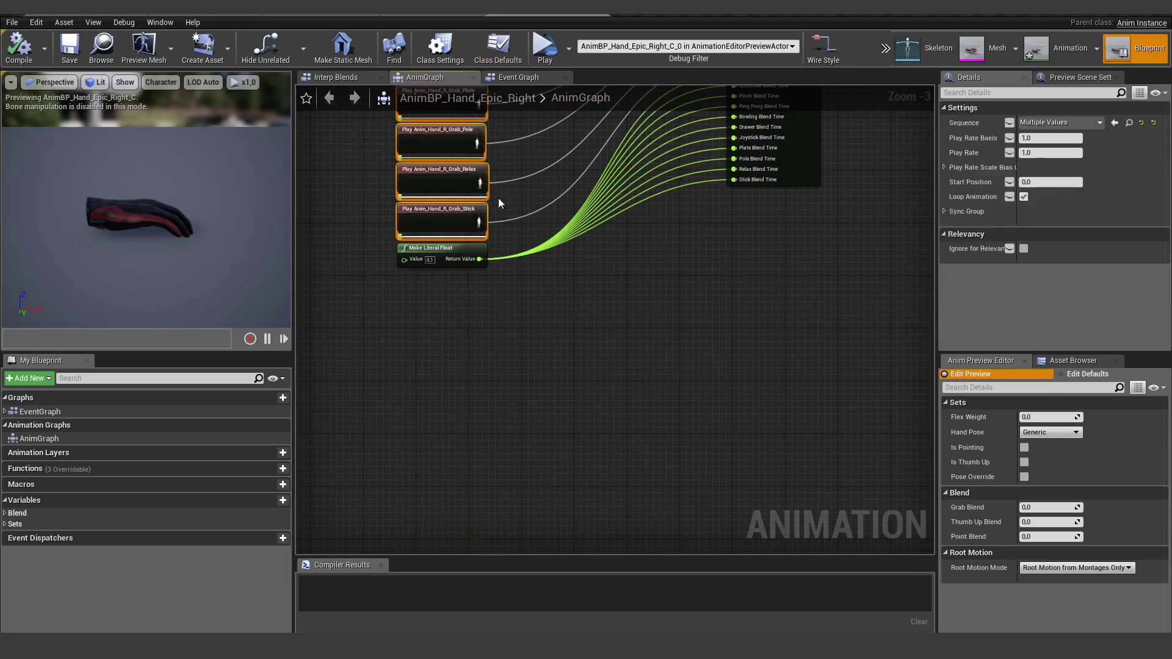
right_drag(494, 214, 497, 389)
right_drag(581, 173, 360, 549)
scroll(474, 507, up, 2)
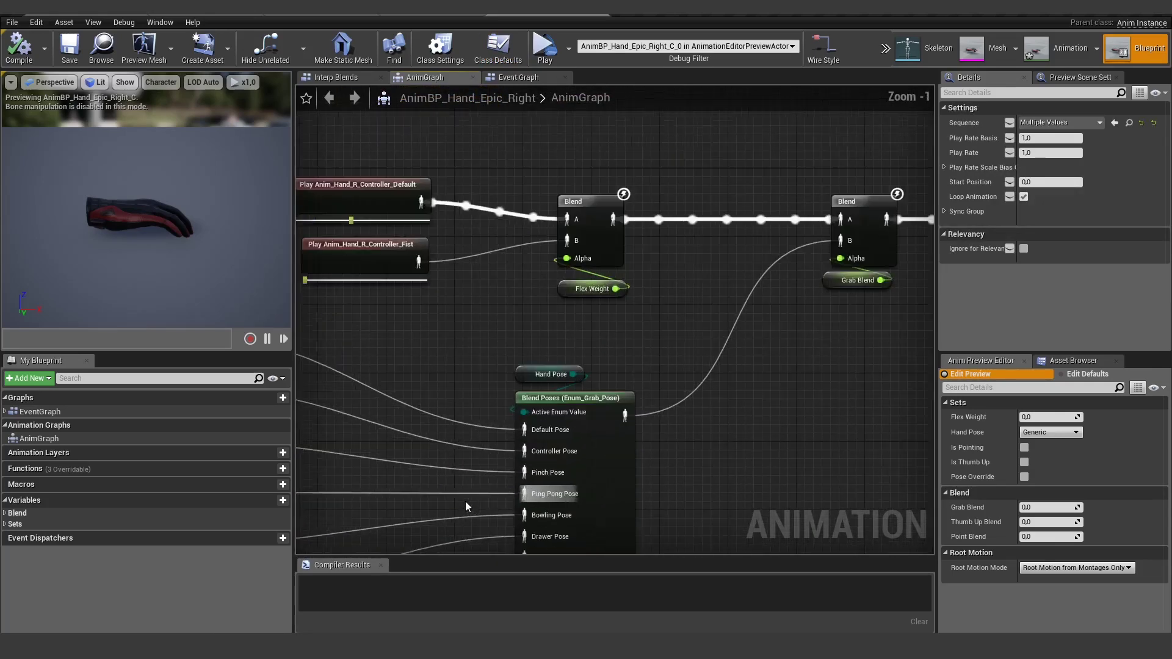
- Move the Hand Pose variable node farther to the left of the Blend Poses (Enum_Grab_Pose) node
right_drag(504, 375, 559, 310)
click(558, 311)
drag(618, 314, 524, 308)
right_drag(521, 308, 513, 264)
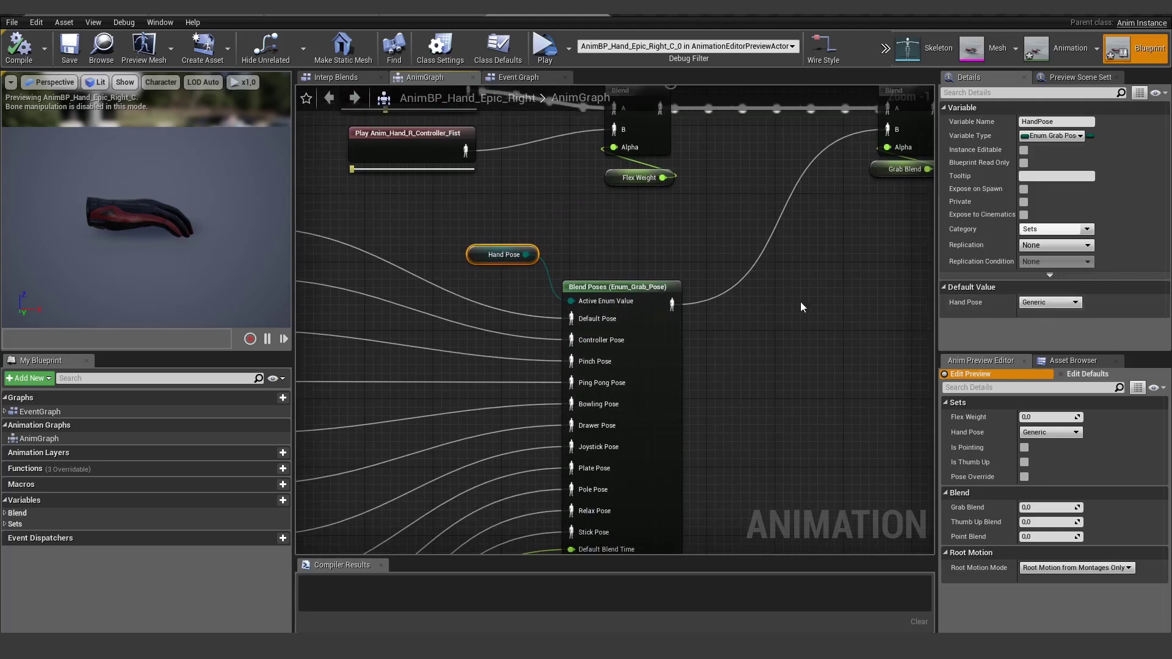
right_drag(728, 283, 852, 215)
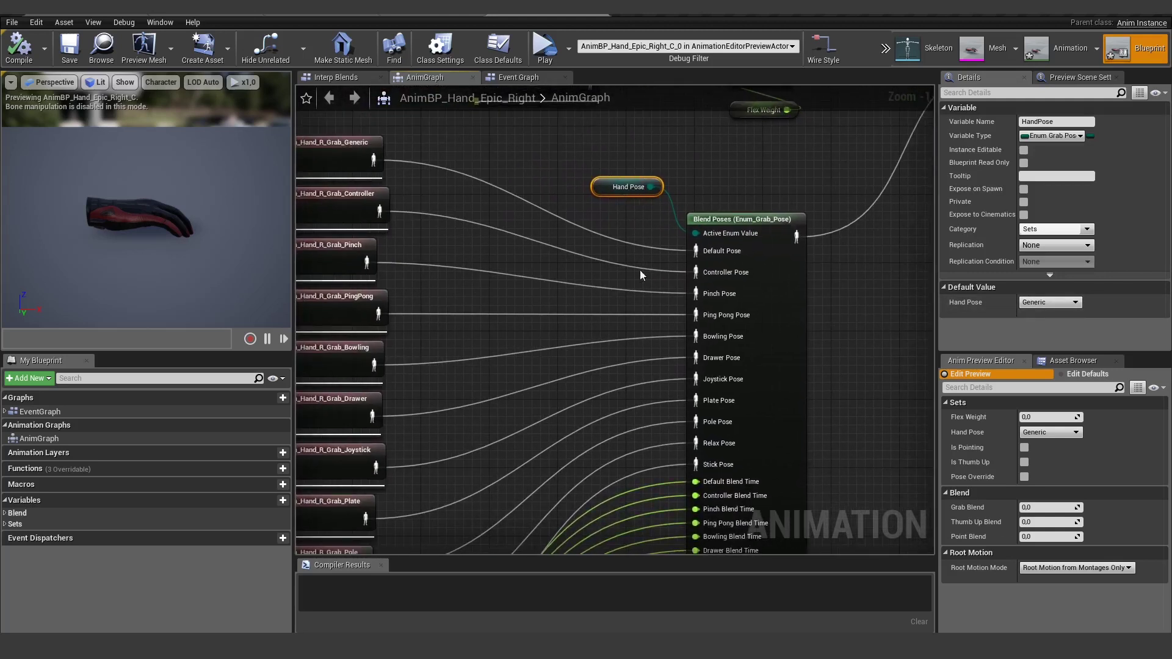
right_drag(613, 319, 585, 351)
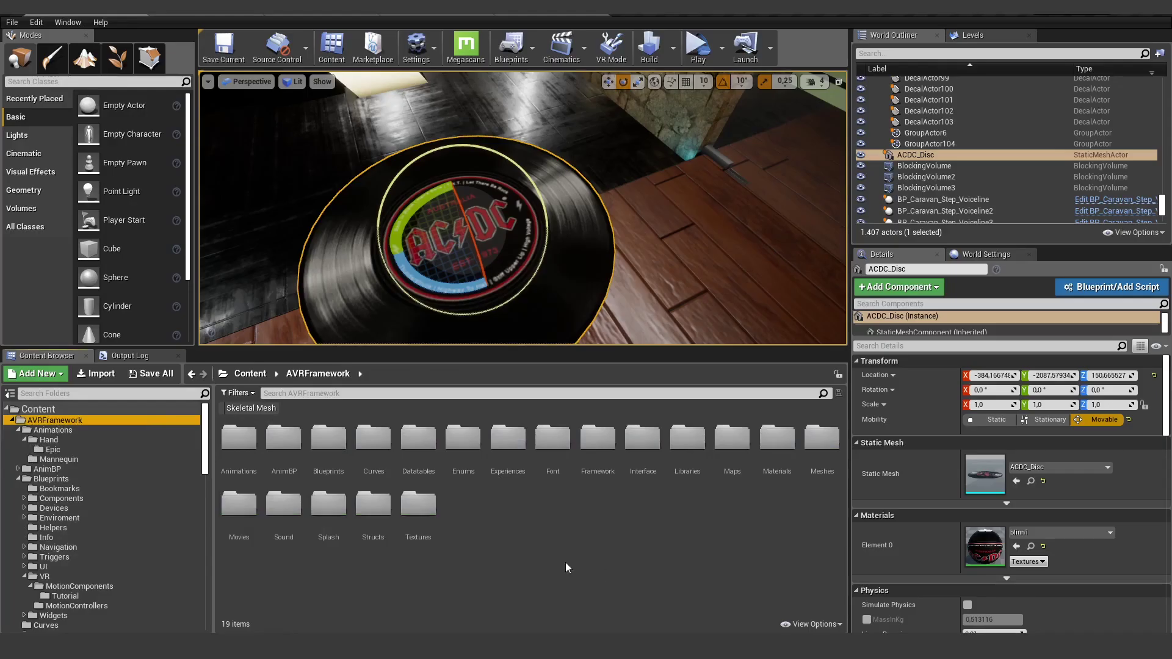
- Filter the AVRFramework Enums folder by "grab" and open the Enum_Grab_Pose enumeration
double_click(463, 439)
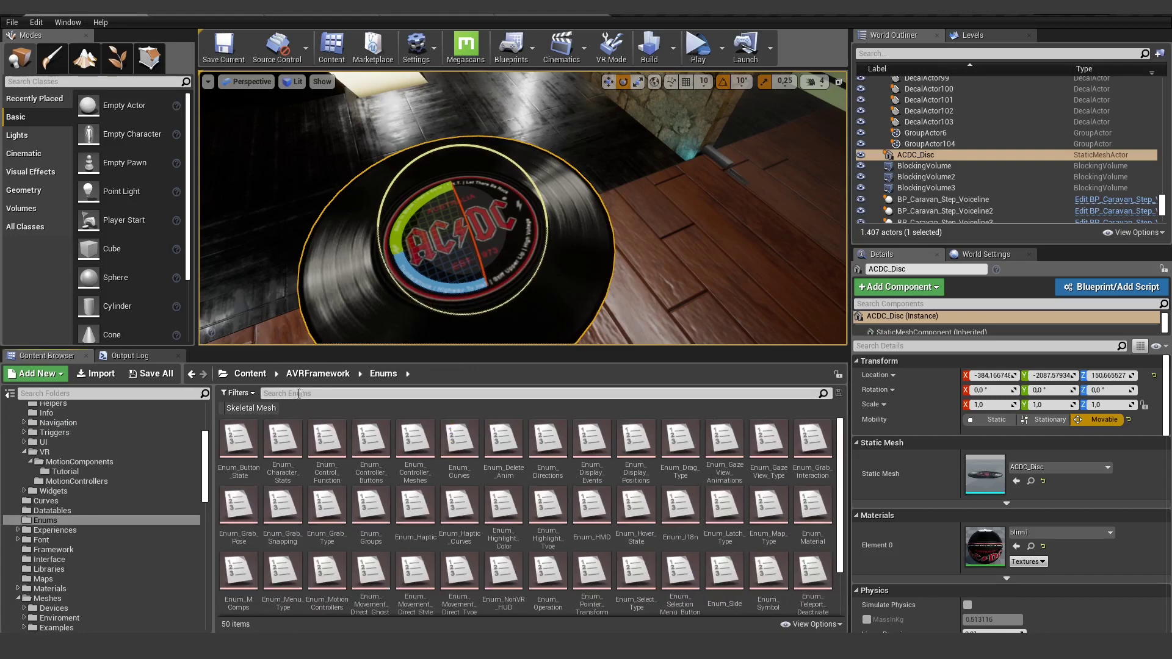
click(298, 394)
text(gra)
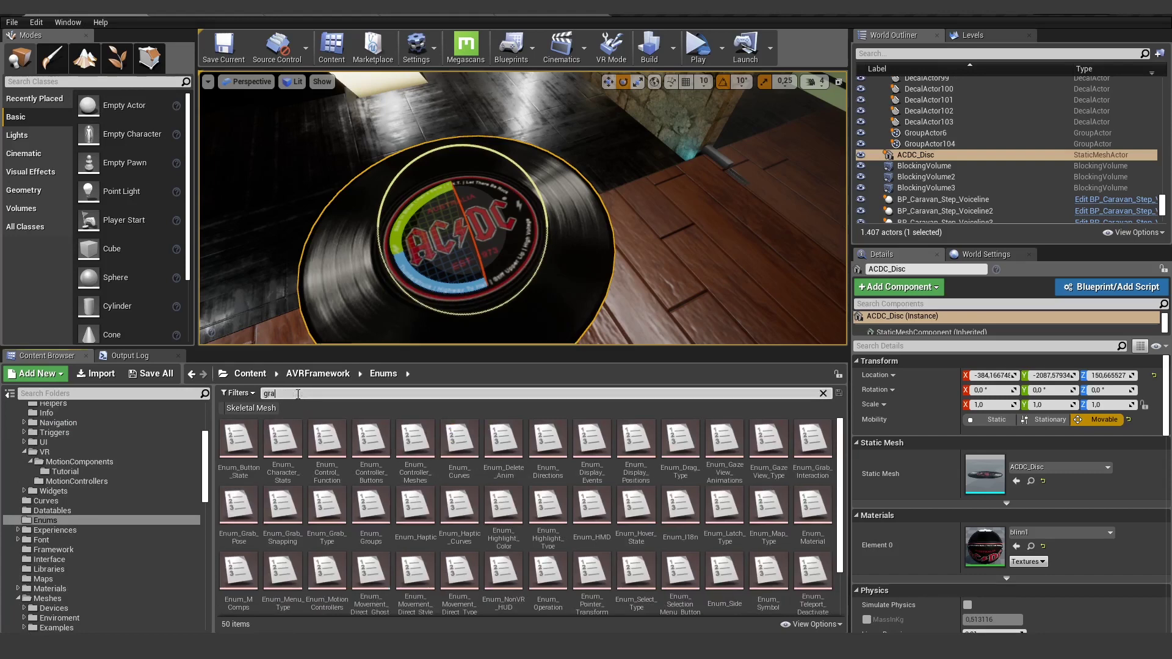
text(b)
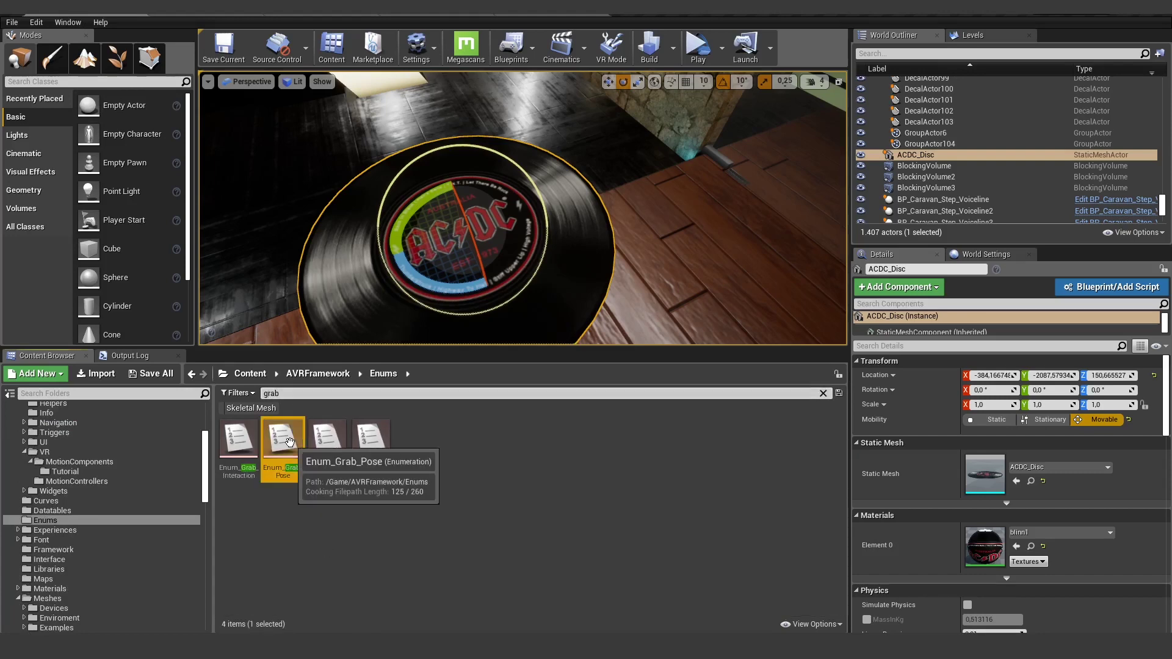
double_click(289, 443)
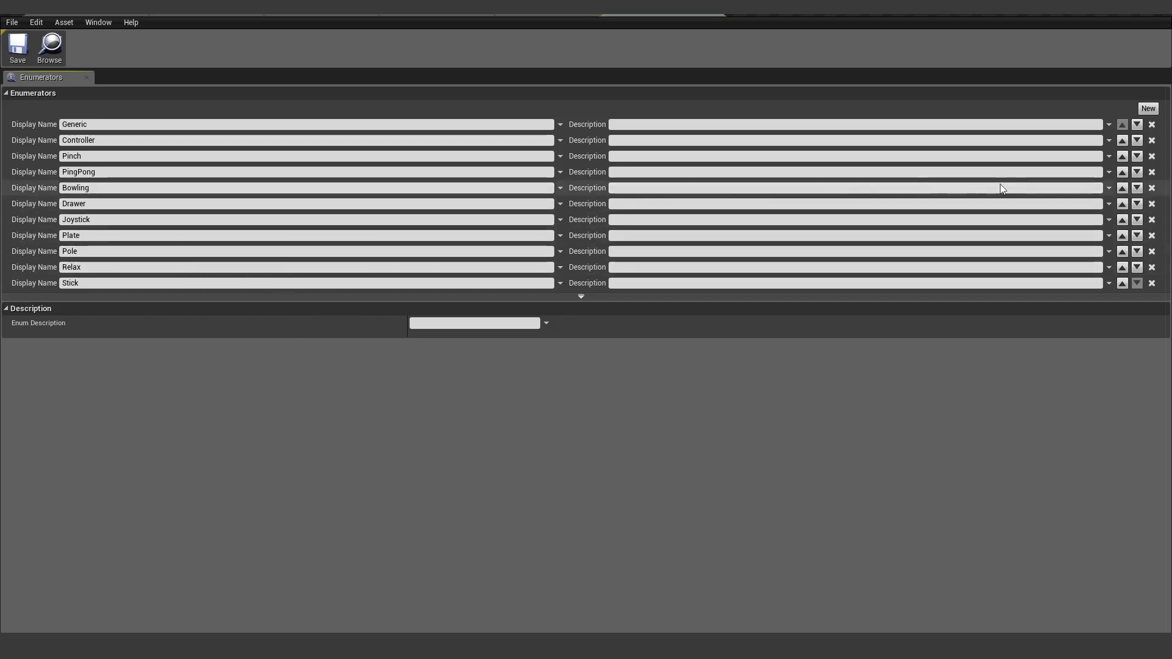
- Add a new enumerator named Rock to Enum_Grab_Pose and save the enumeration
click(1148, 110)
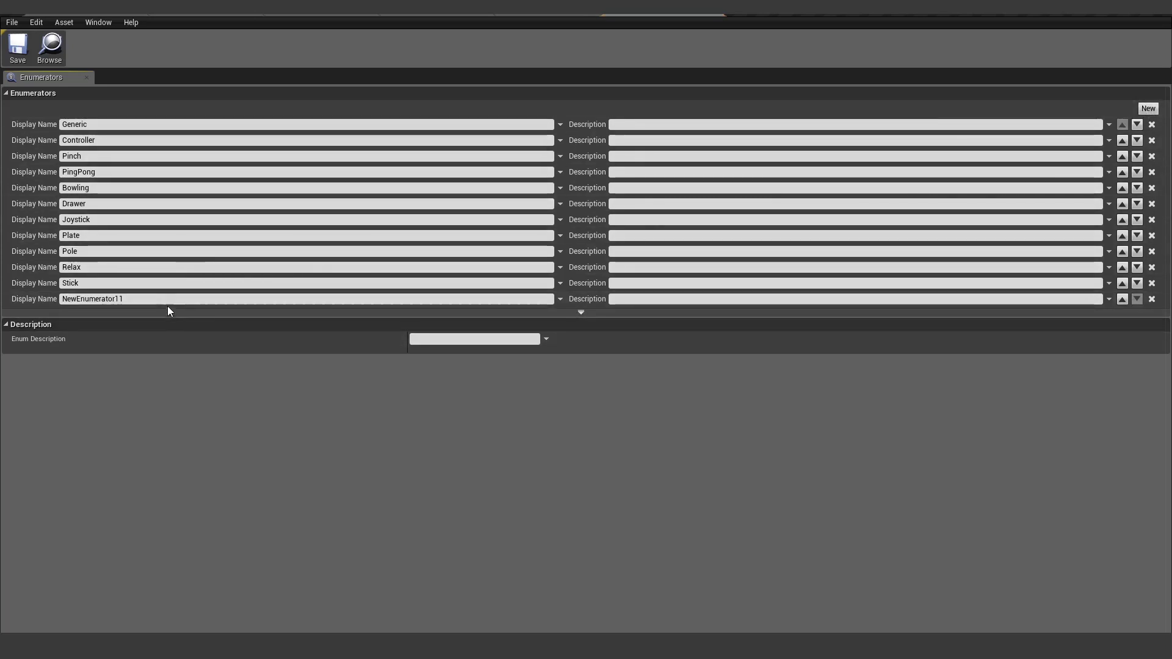
click(73, 300)
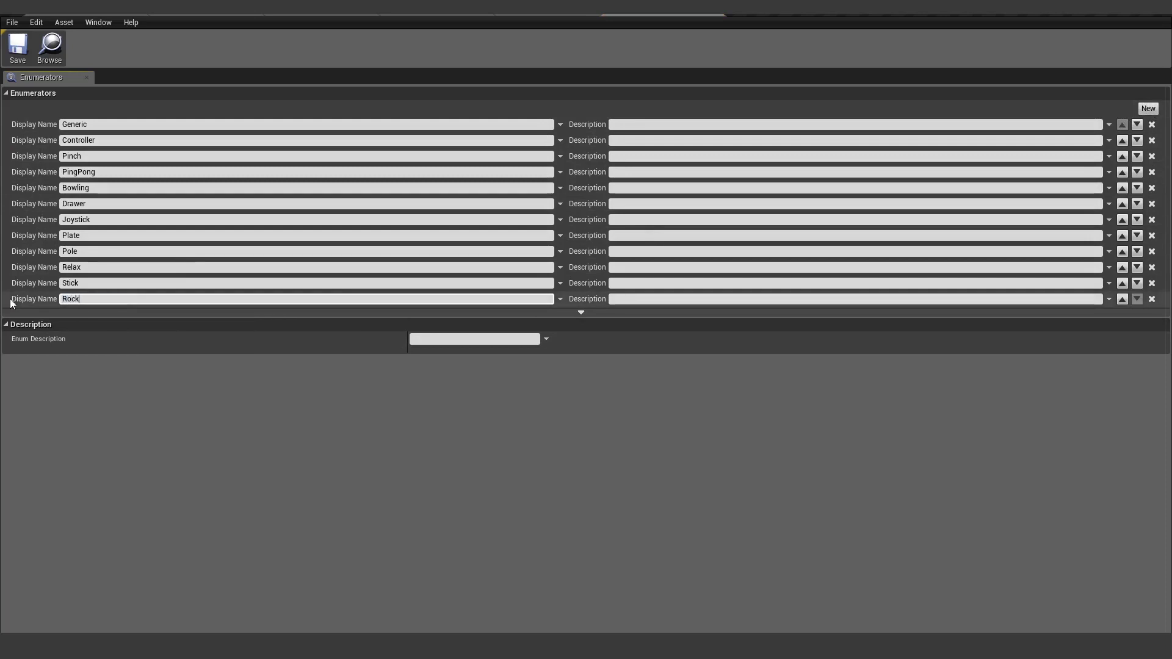
key(Return)
click(18, 54)
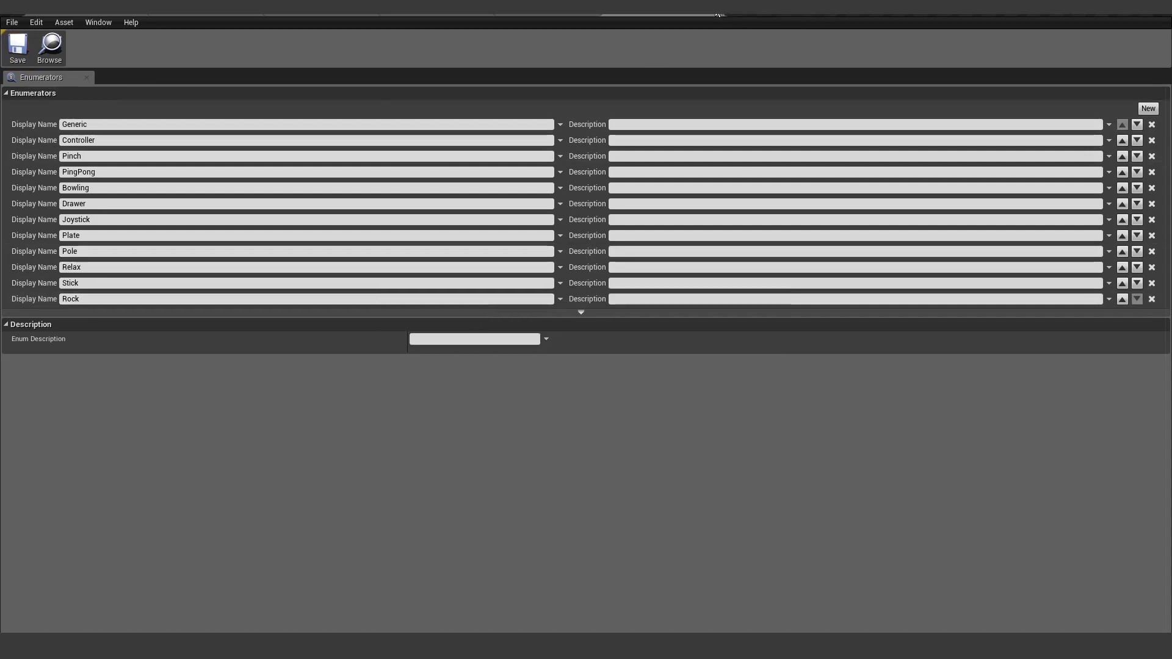
- Back in the hand's AnimGraph, add a pin for the Rock element to the Blend Poses (Enum_Grab_Pose) node
click(553, 15)
right_drag(682, 293, 627, 230)
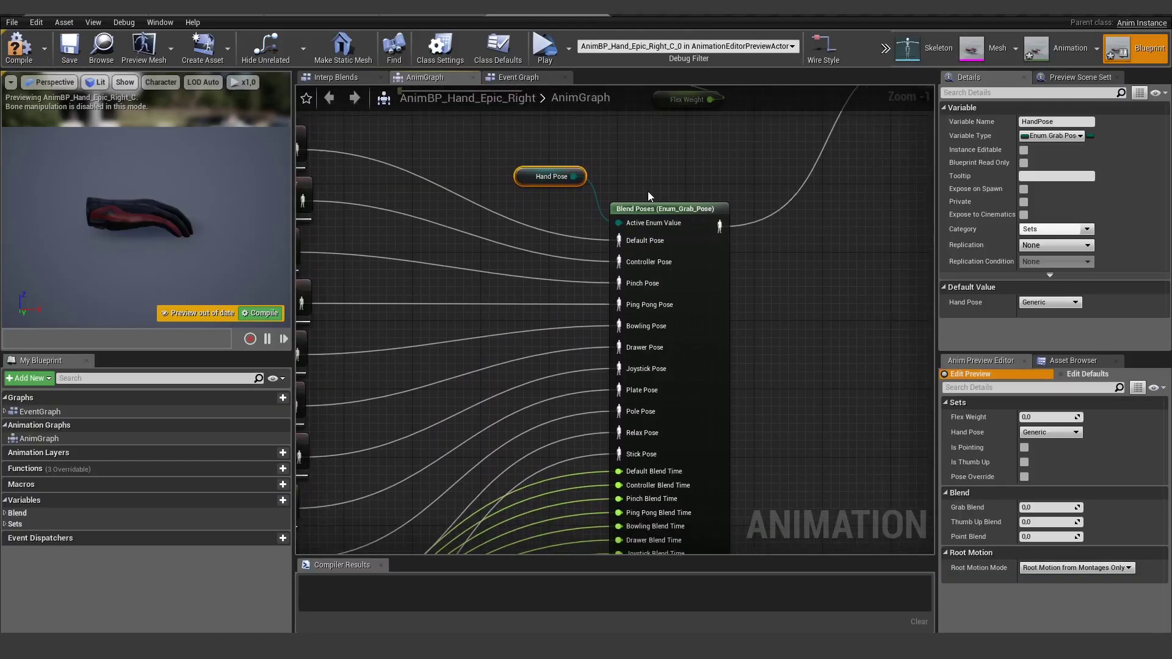
right_drag(661, 194, 653, 117)
click(585, 195)
click(581, 225)
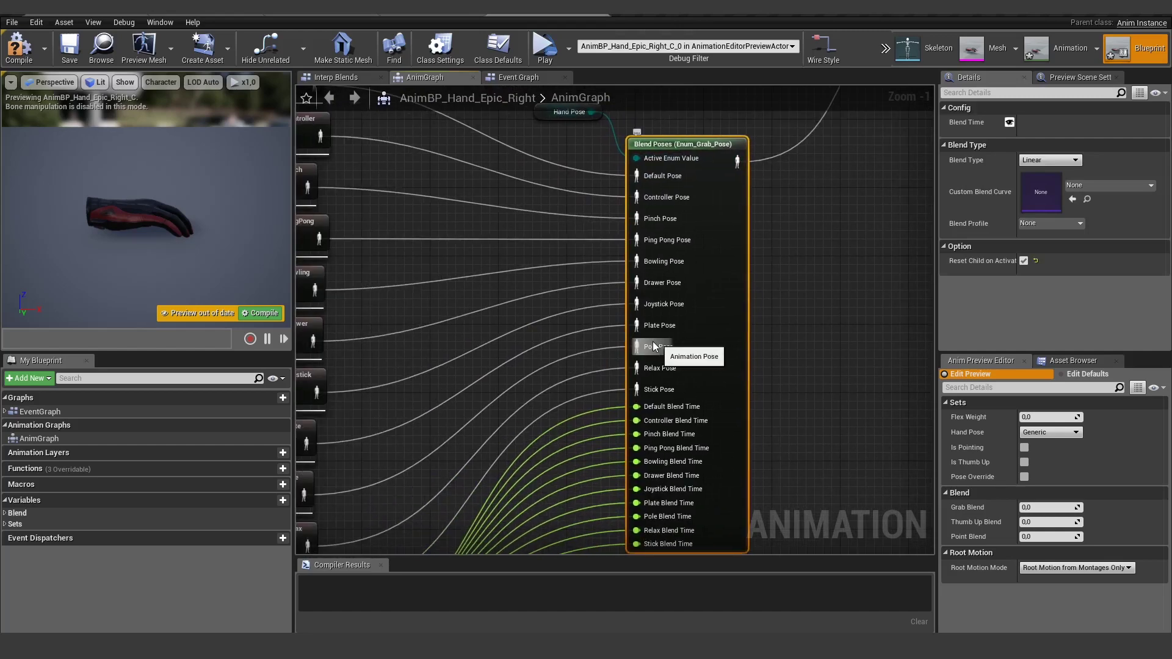
right_click(716, 331)
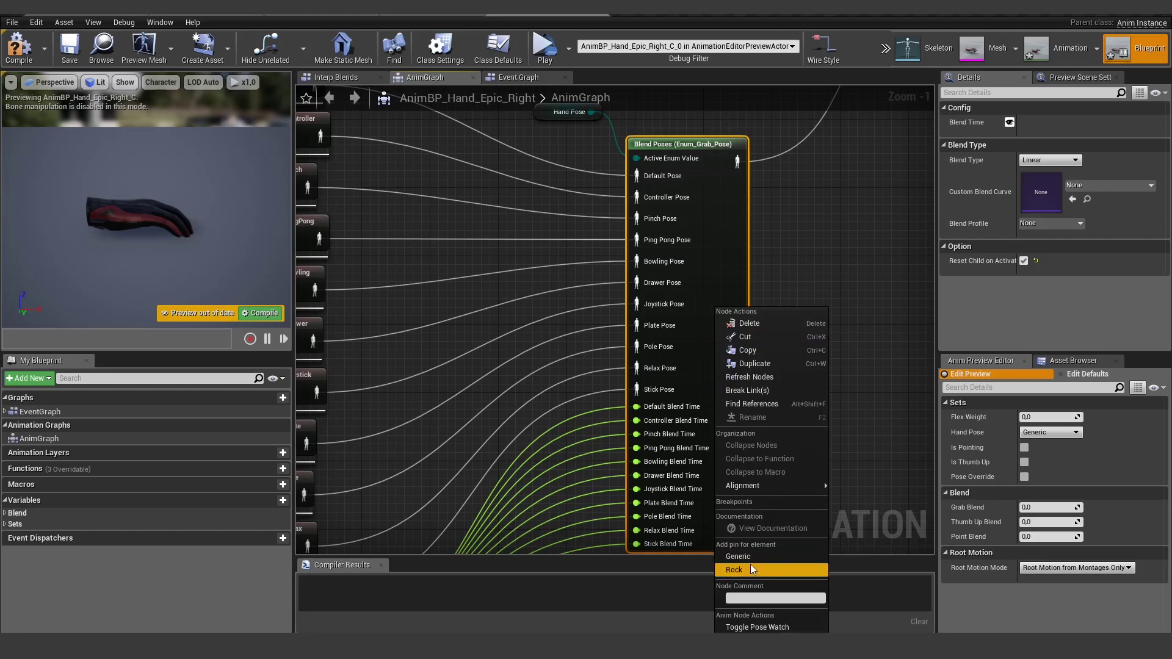
click(734, 569)
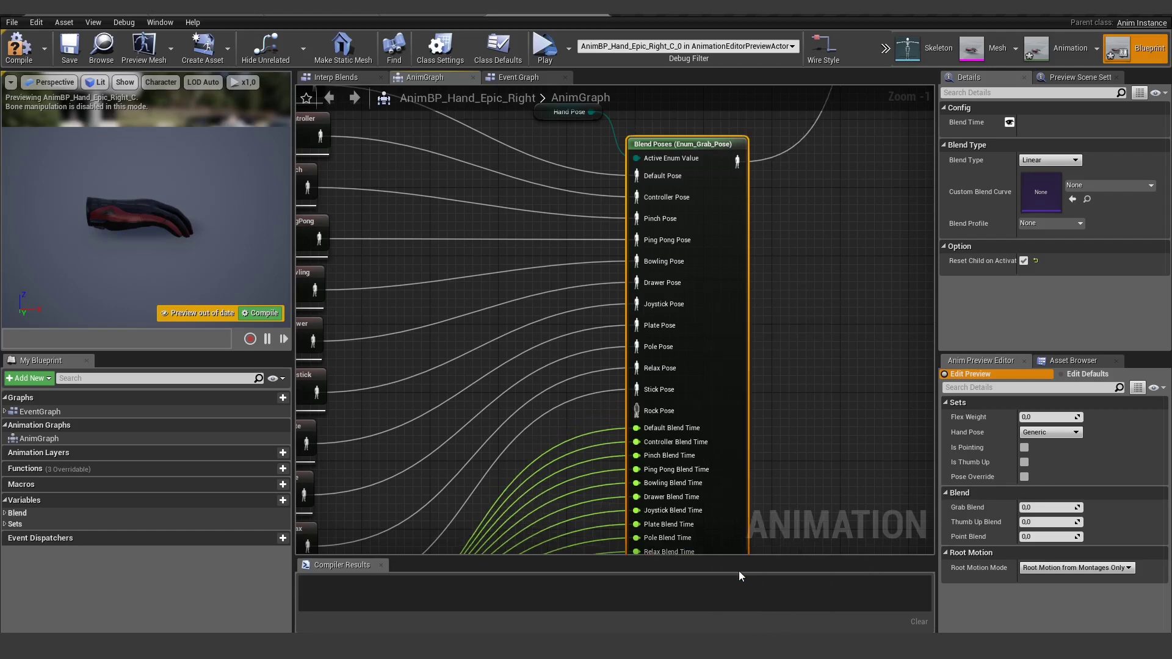
right_drag(706, 380, 787, 241)
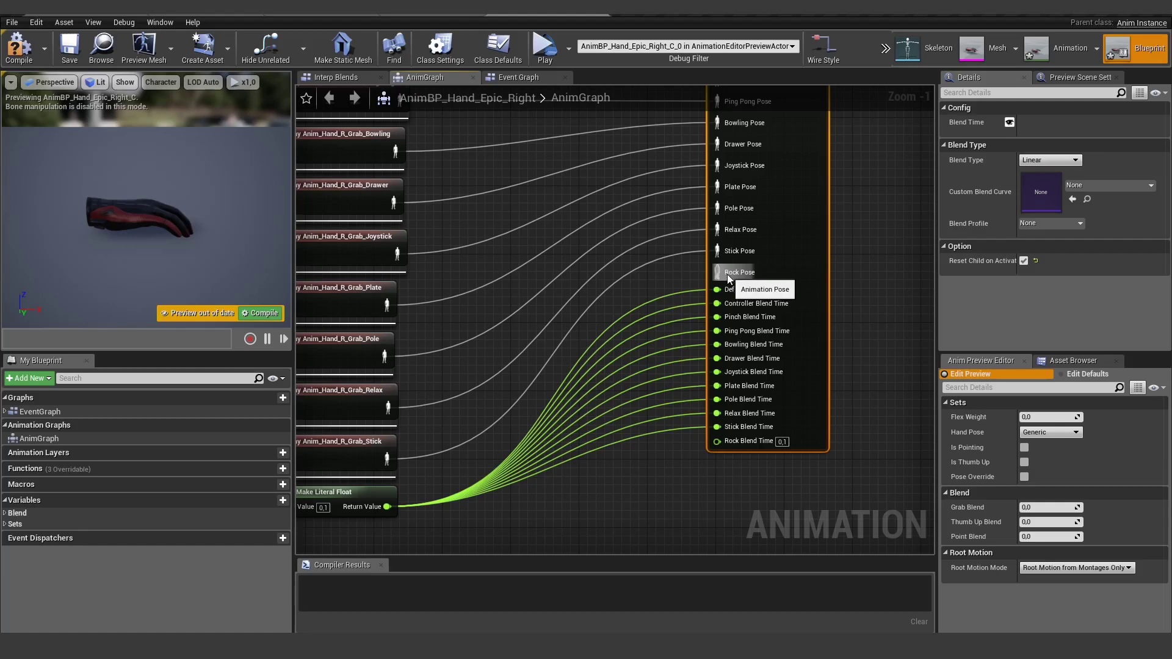
right_drag(706, 296, 482, 379)
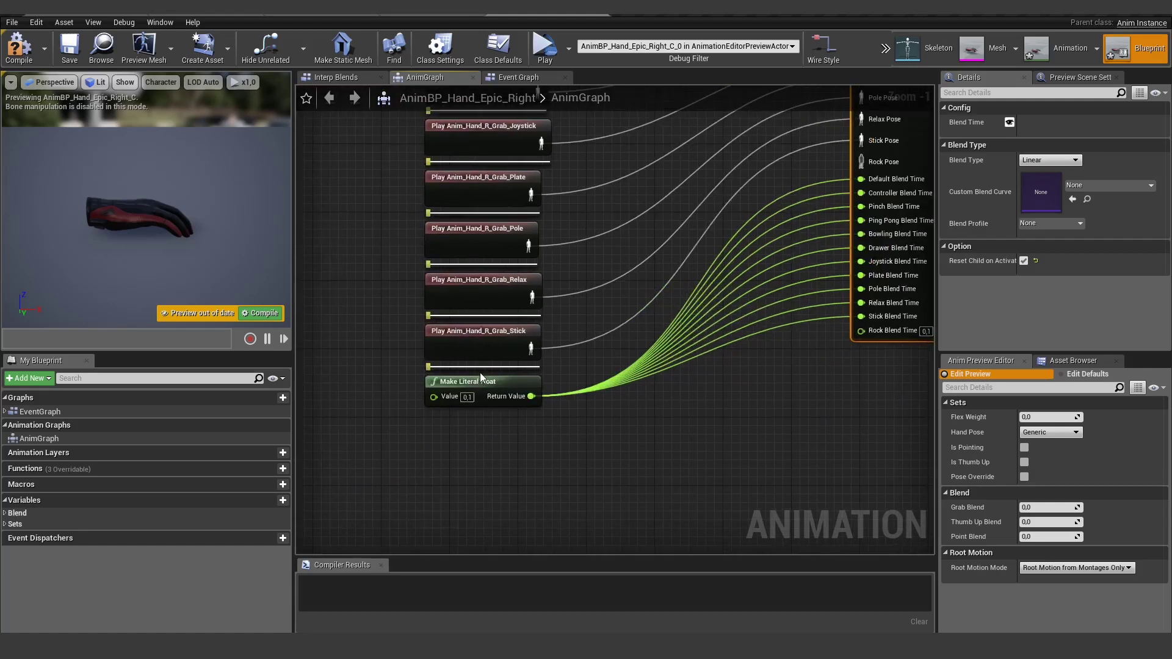
- Find the SMesh_Hand_Glove_Rock animation by "rock", place it below the Grab_Stick player node and connect it to Rock Pose
drag(481, 380, 481, 486)
right_drag(480, 486, 454, 482)
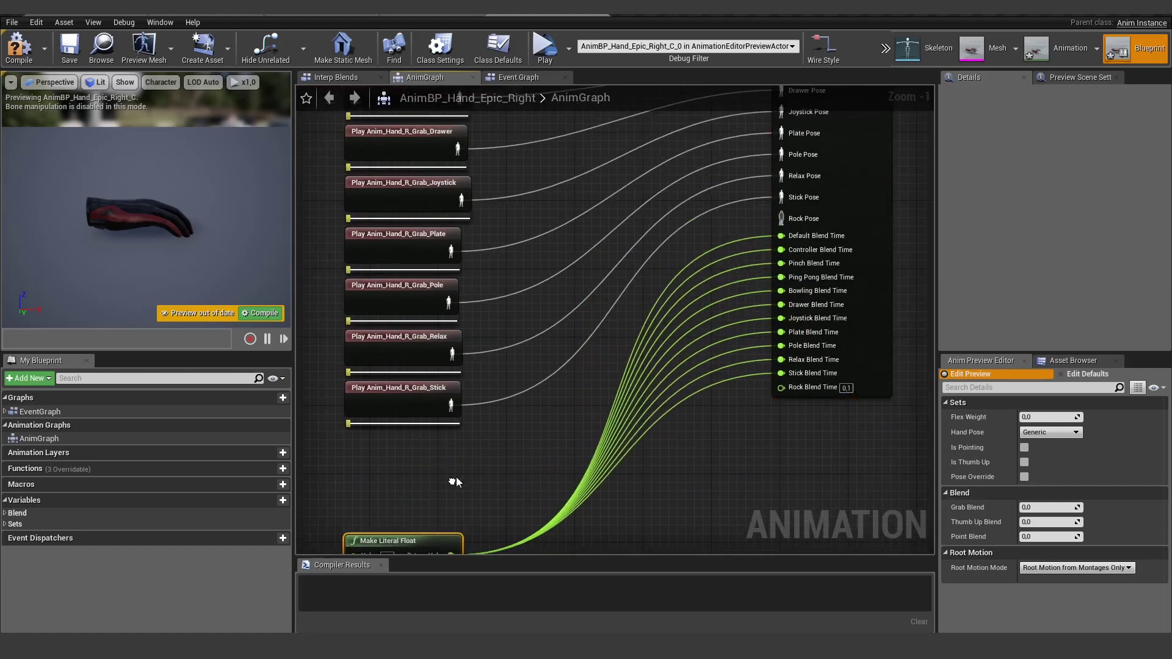
click(1071, 361)
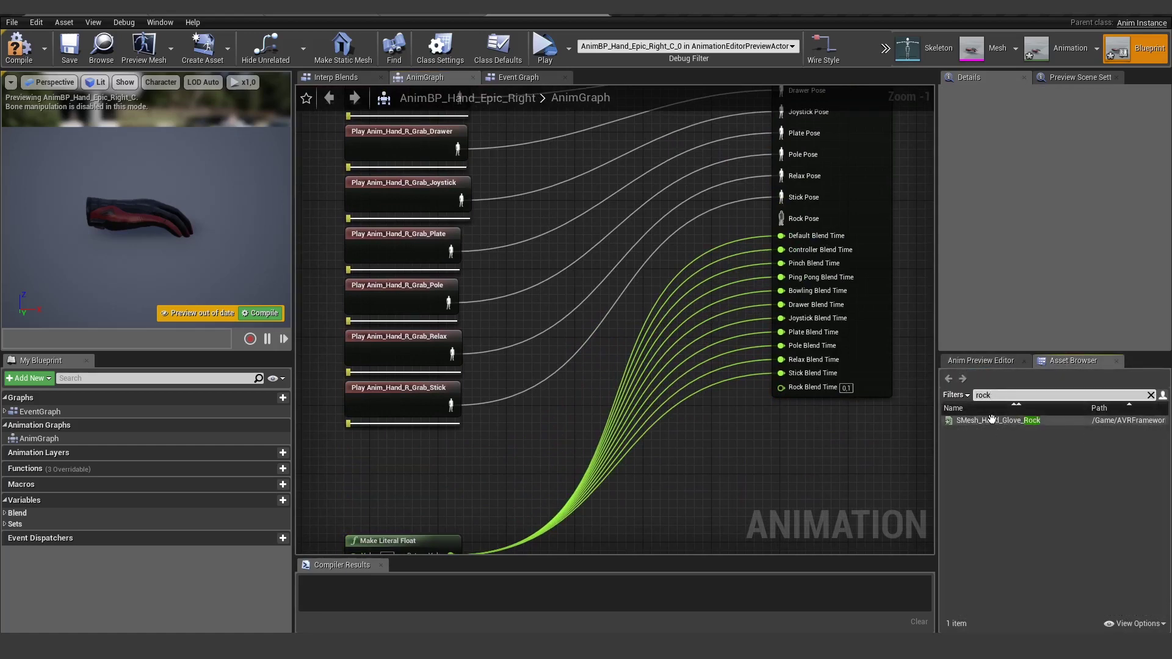
drag(1007, 421, 343, 450)
scroll(517, 450, down, 1)
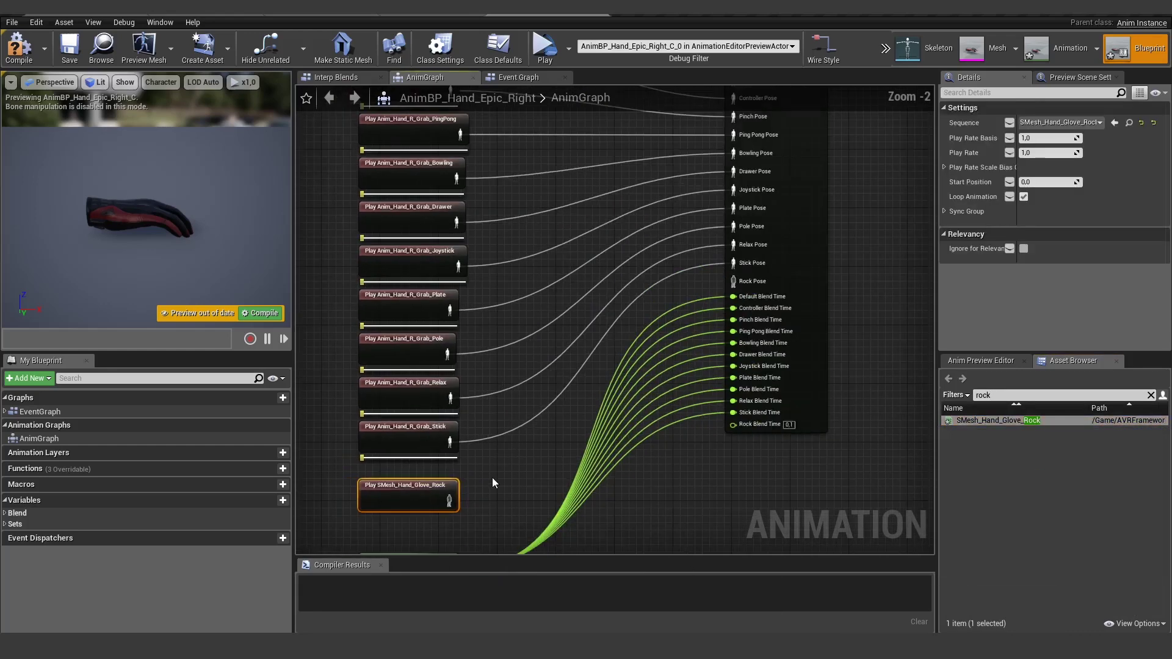
drag(449, 502, 733, 282)
right_drag(546, 496, 580, 403)
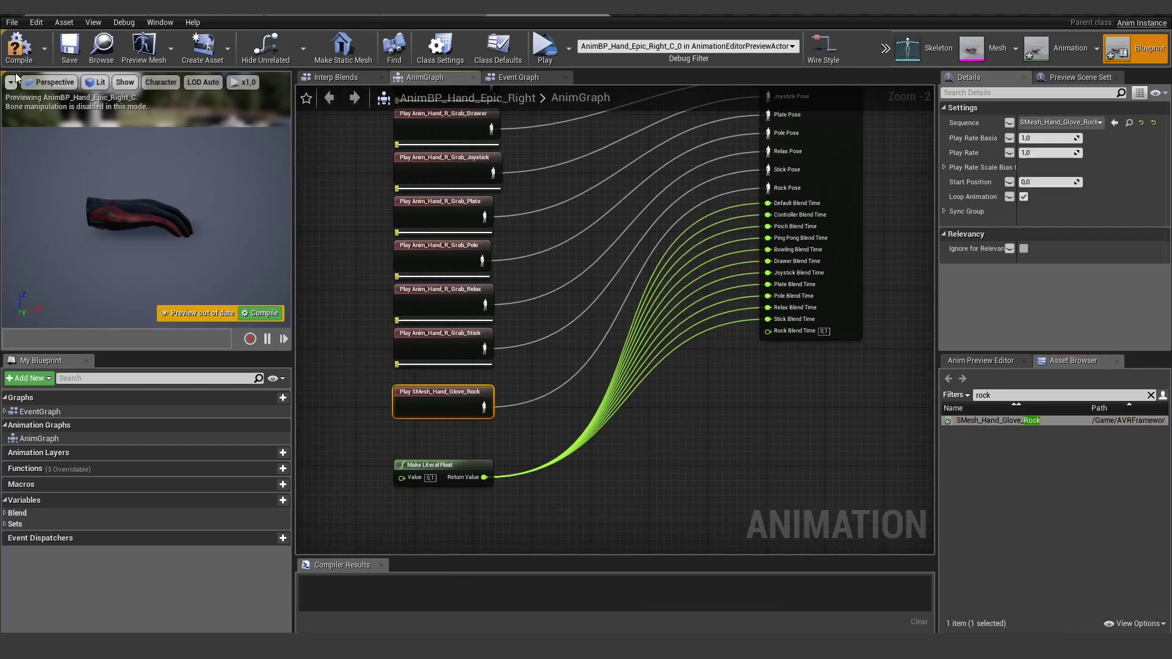
- Compile and save the animation blueprint, moving the Make Literal Float node up closer beneath the Rock animation node
click(24, 61)
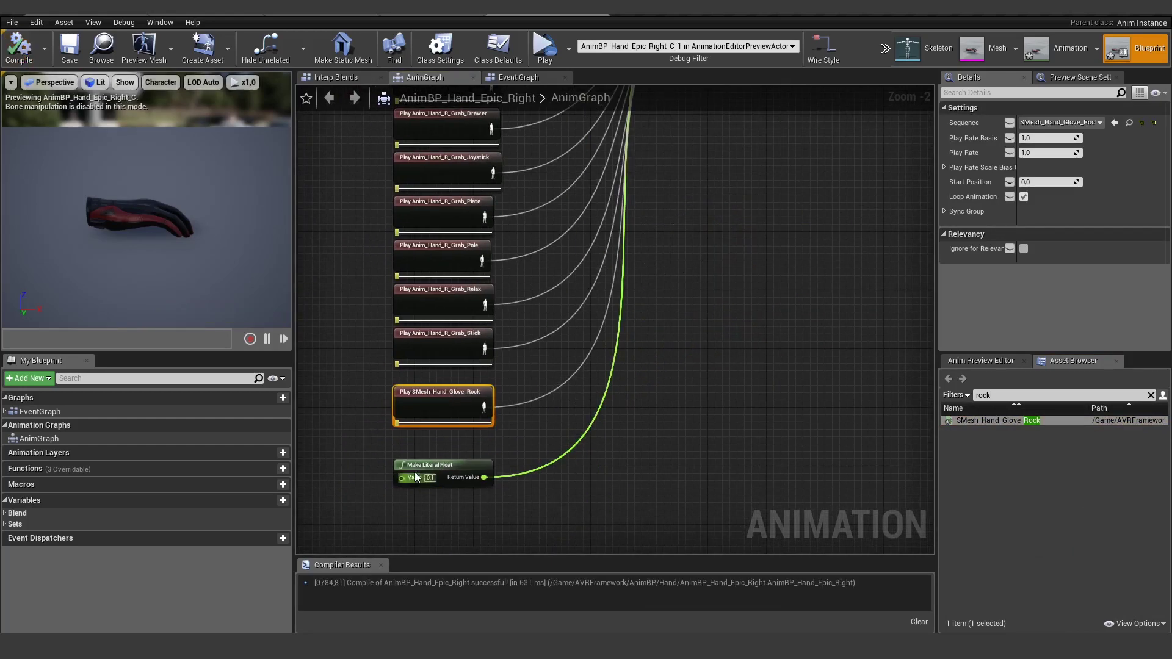
drag(431, 465, 430, 450)
click(80, 51)
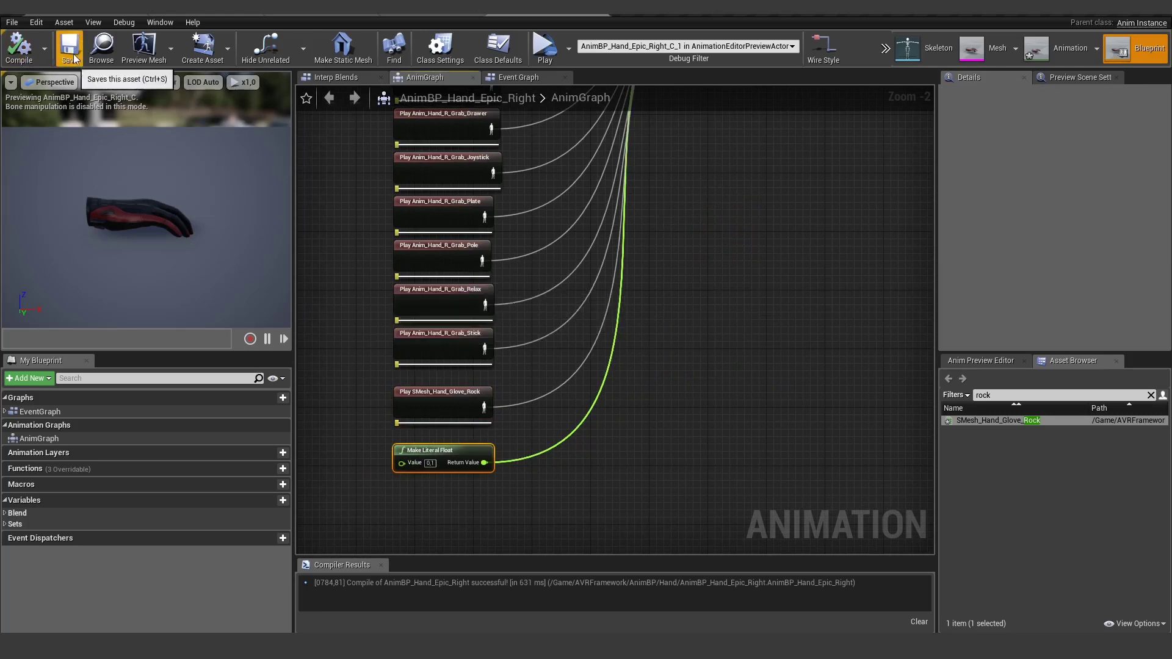
right_drag(870, 285, 873, 329)
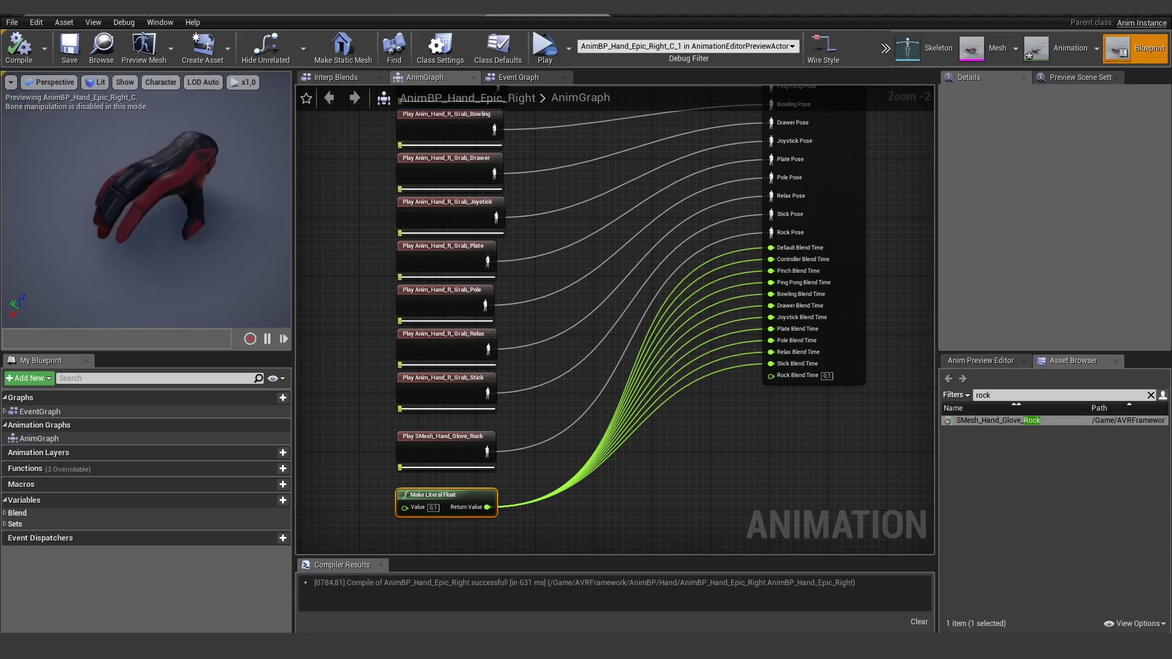
- In the animation preview settings, enable Pose Override and set Hand Pose to Rock
click(975, 363)
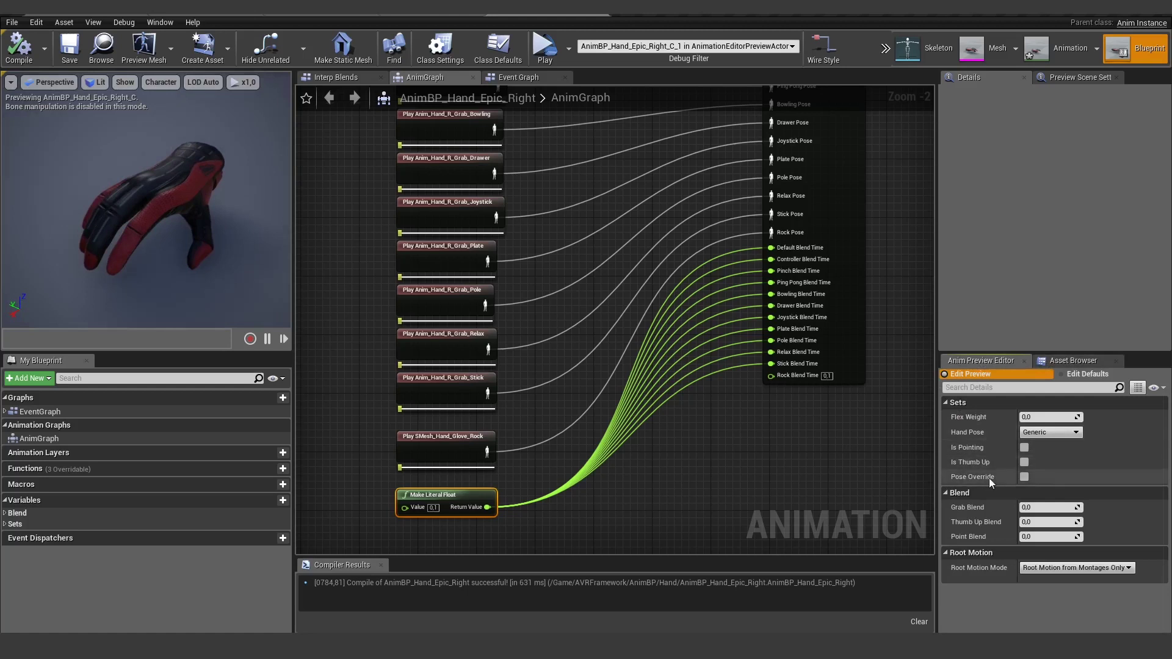
click(1024, 477)
click(1045, 435)
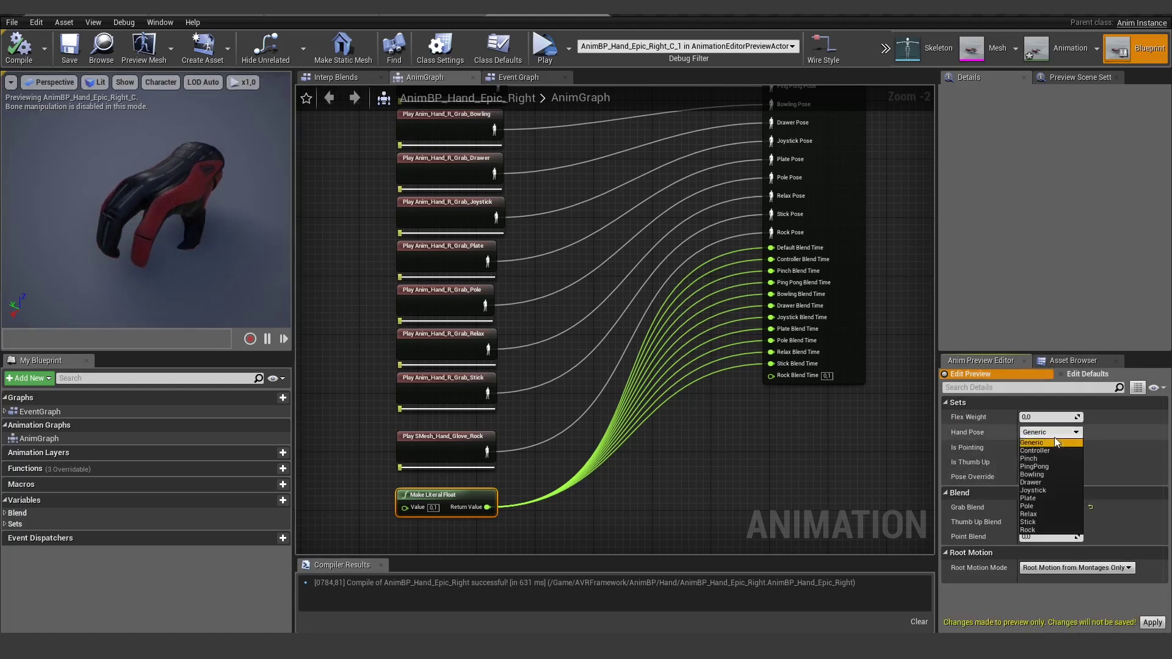
click(1029, 530)
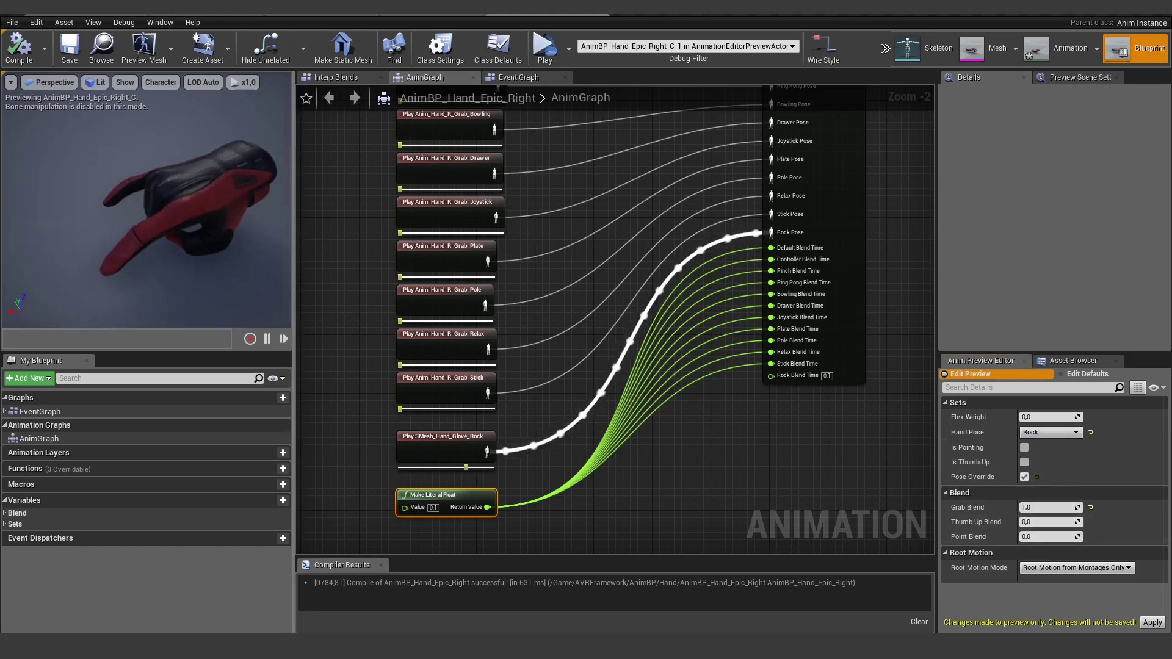
- Compare the previewed hand poses by switching Hand Pose among Generic, Rock and PingPong, ending on Rock
click(1091, 432)
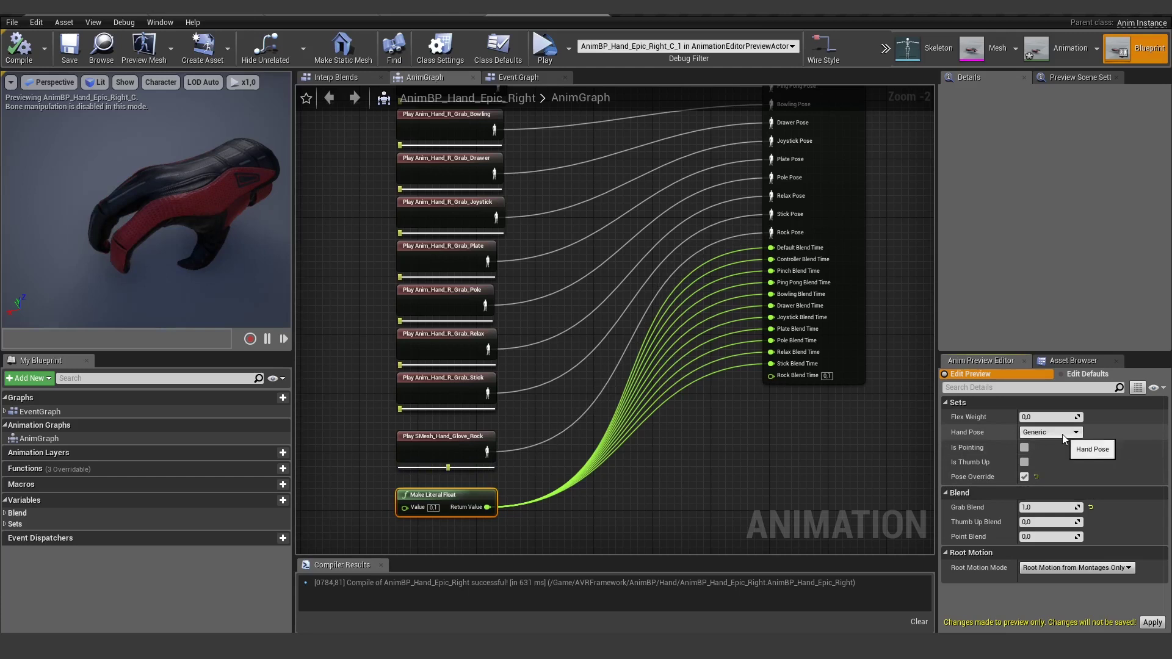
click(1063, 434)
click(1042, 530)
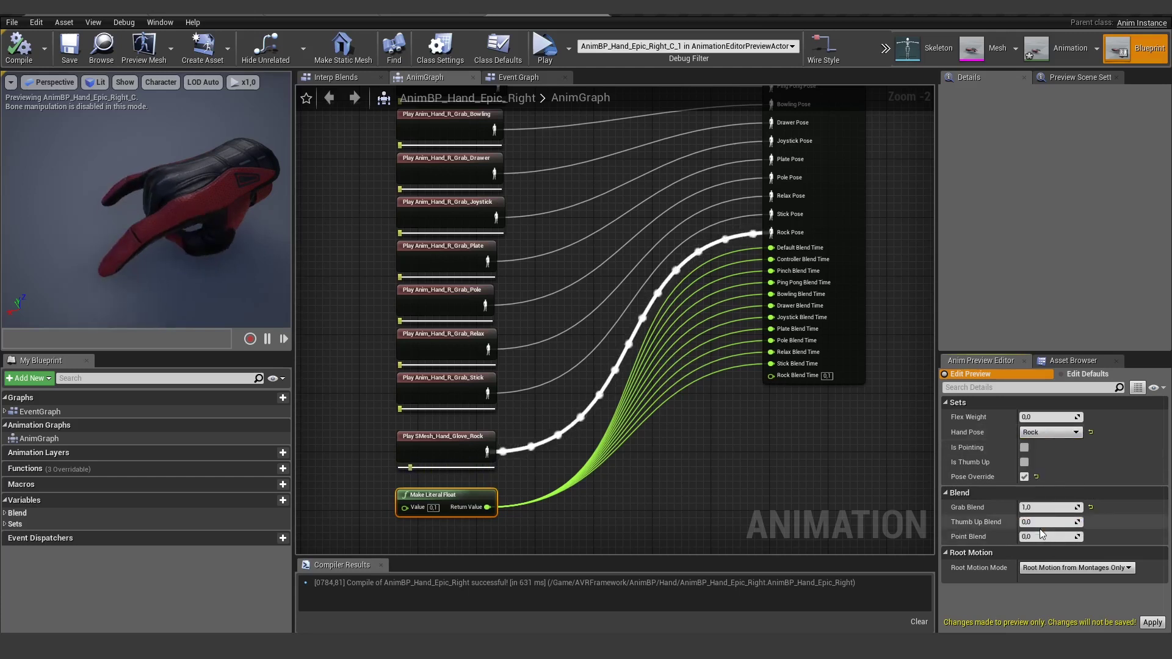
click(1074, 432)
click(1043, 465)
click(1078, 434)
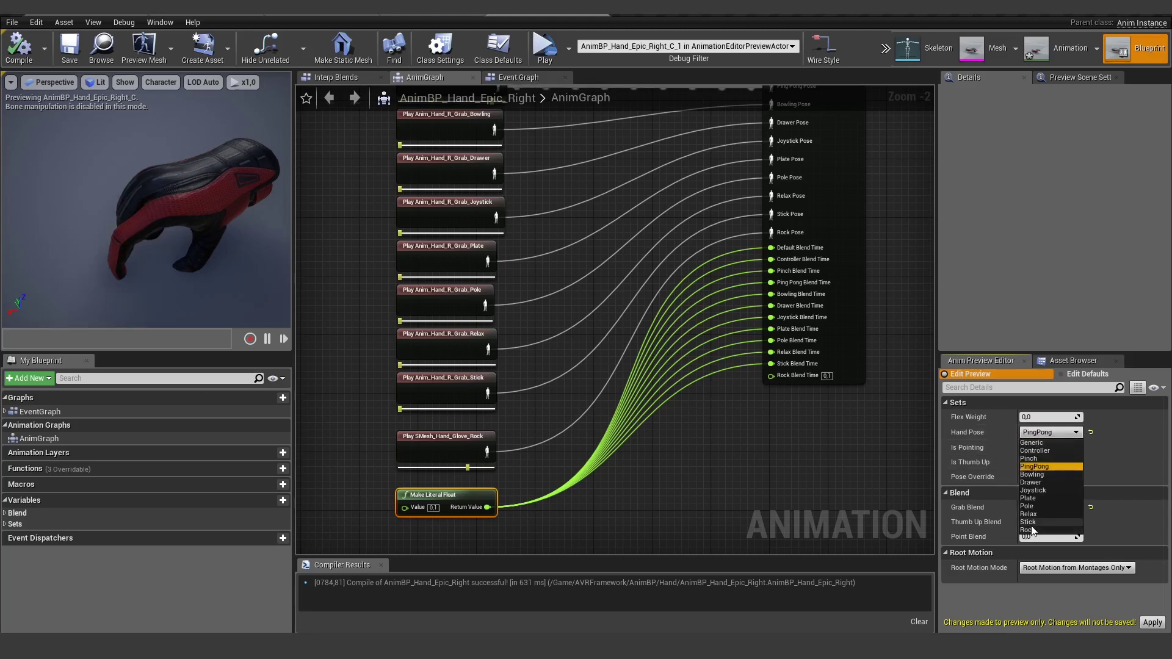
click(1032, 530)
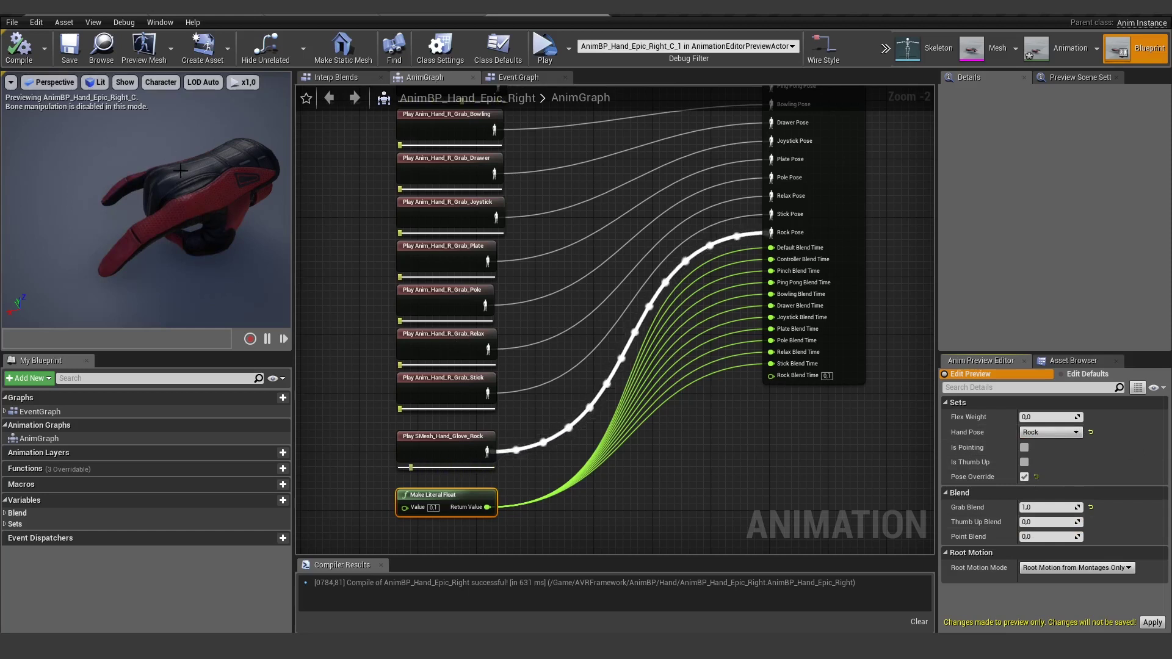
- Save the animation blueprint and make a static mesh of the Rock-posed hand in the AVRFramework Glove Preview folder
click(66, 53)
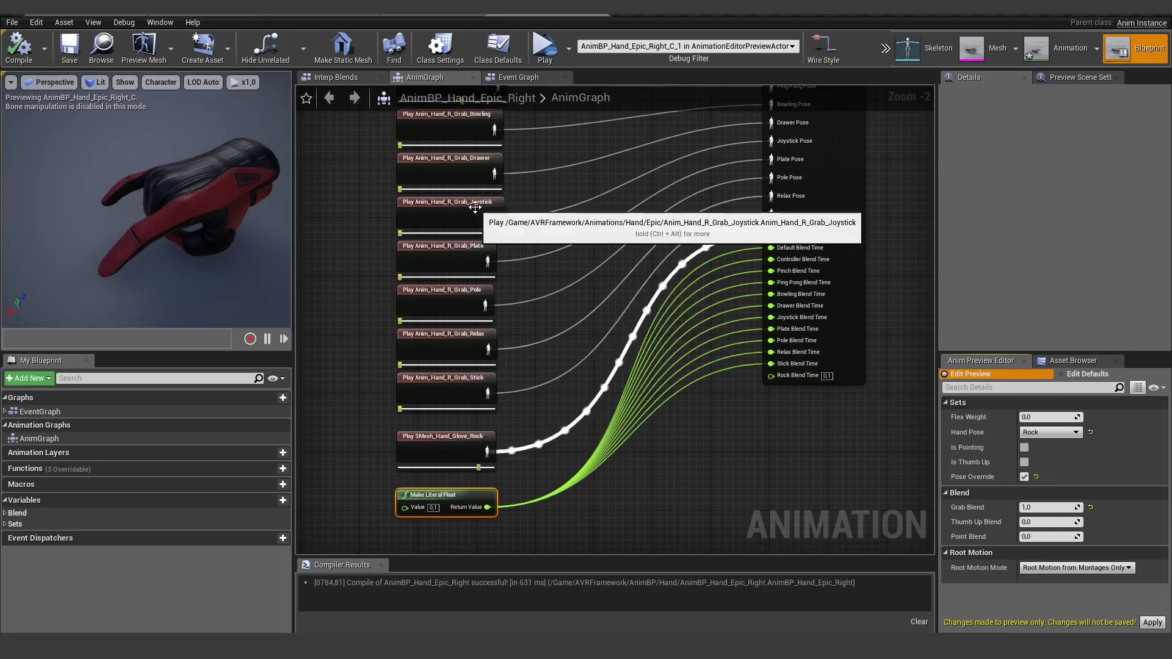
right_drag(579, 208, 533, 244)
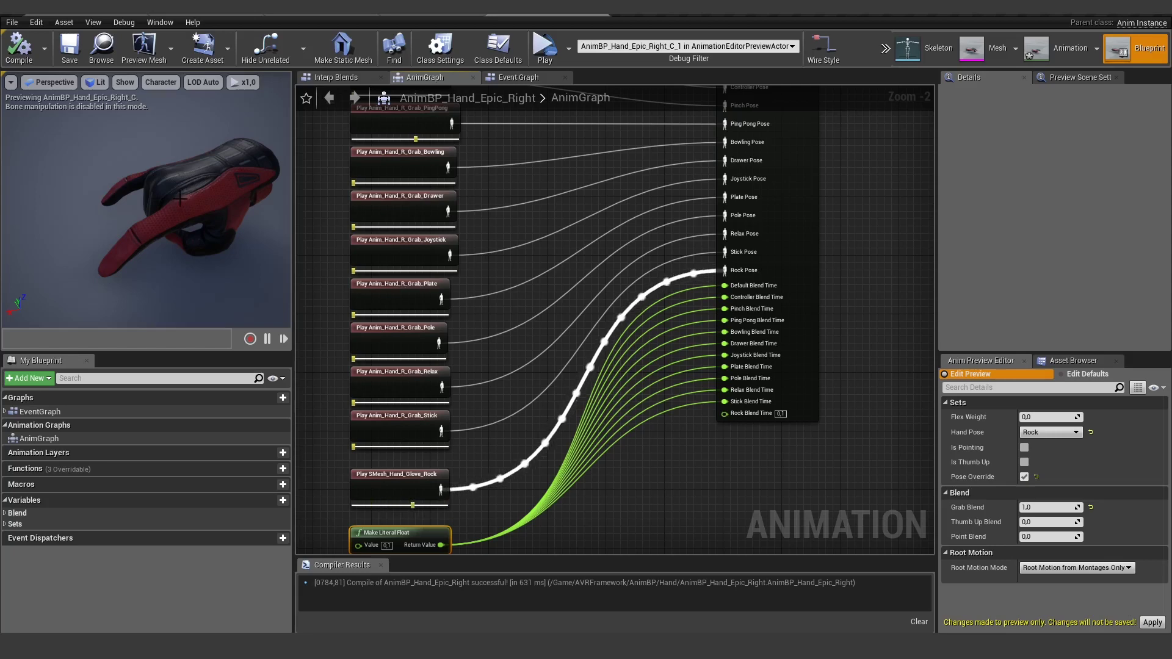
click(356, 49)
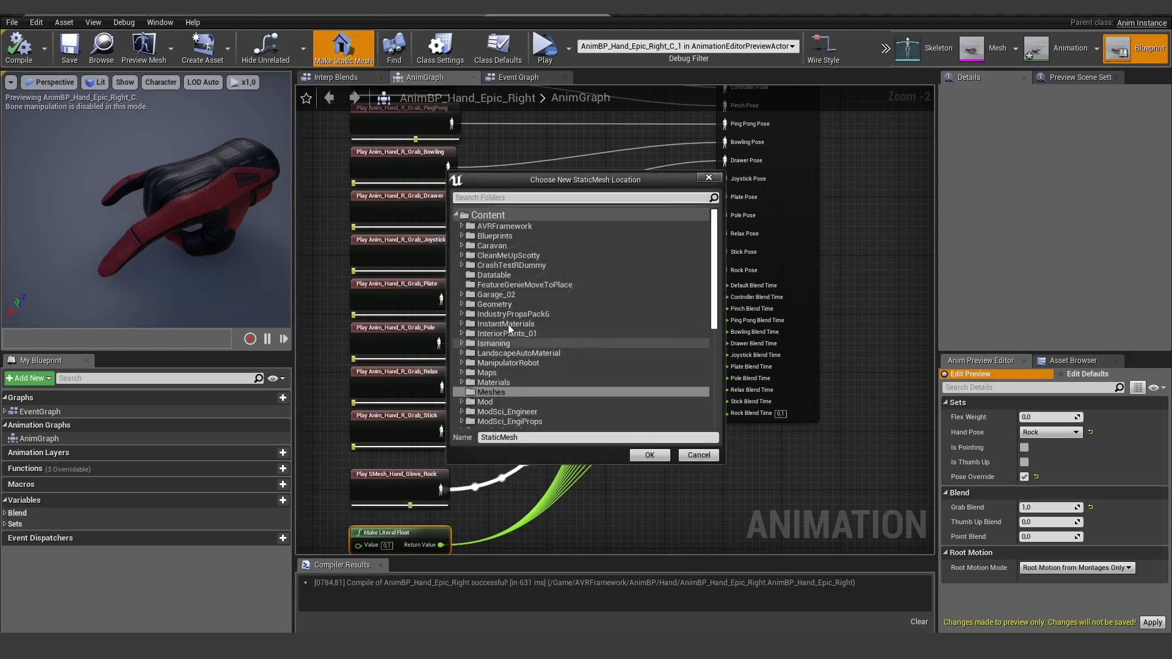
click(461, 226)
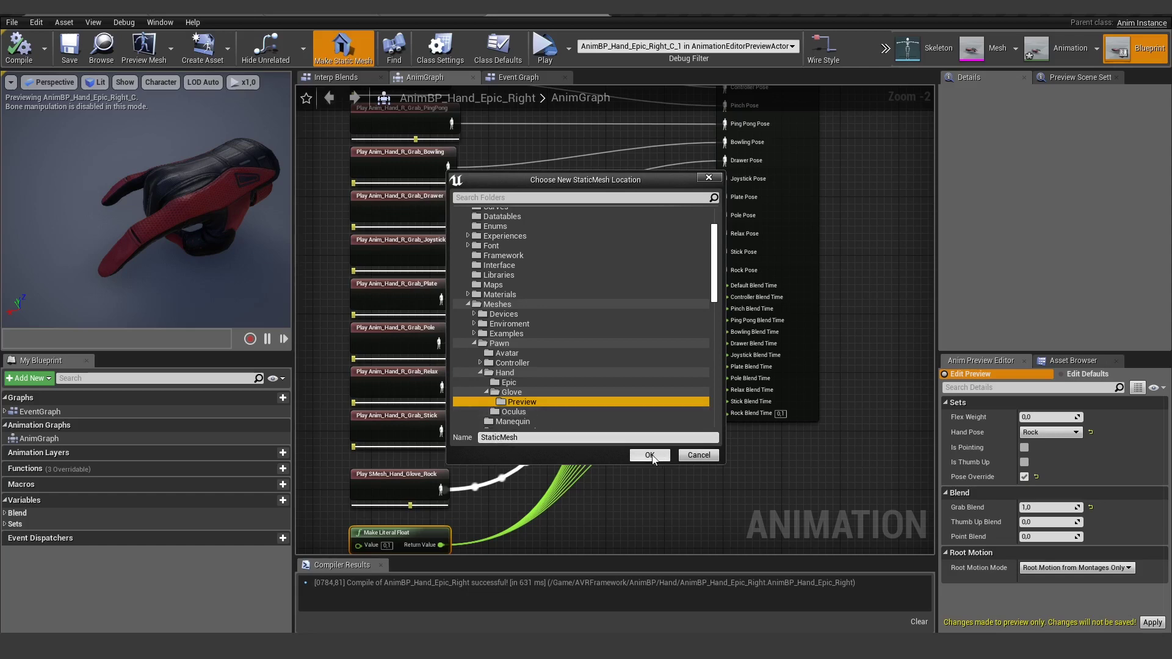
click(649, 455)
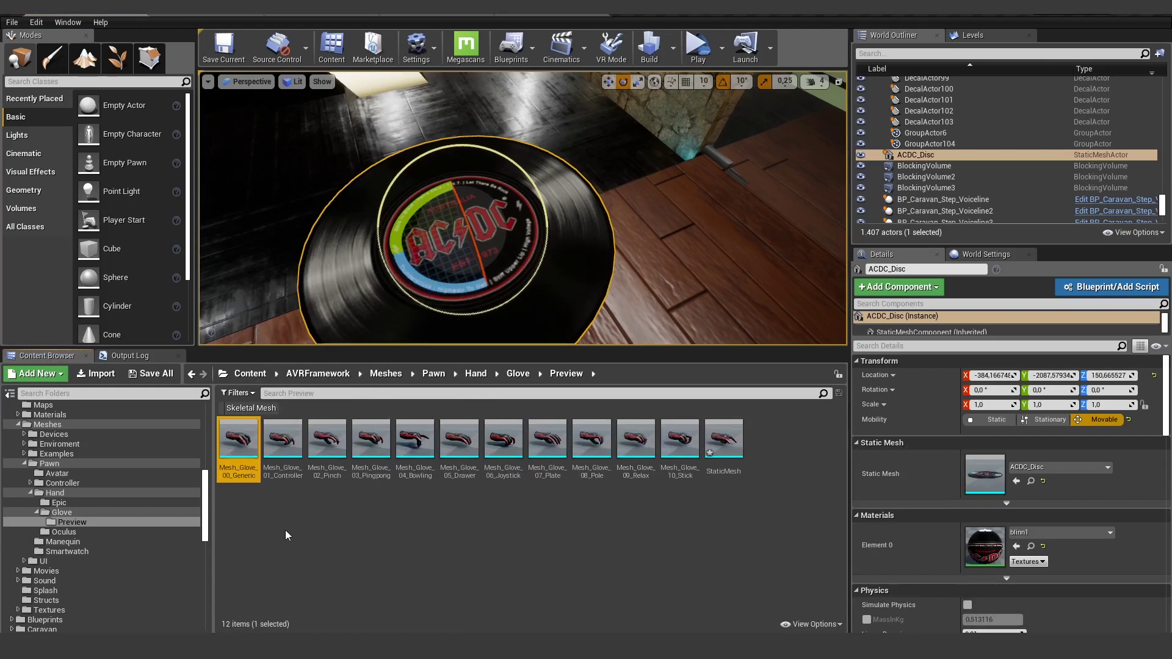
- Rename the new StaticMesh asset to Mesh_Glove_11_Rock, reusing the Mesh_Glove_00_Generic naming pattern, and save the current level
key(F2)
key(ctrl+c)
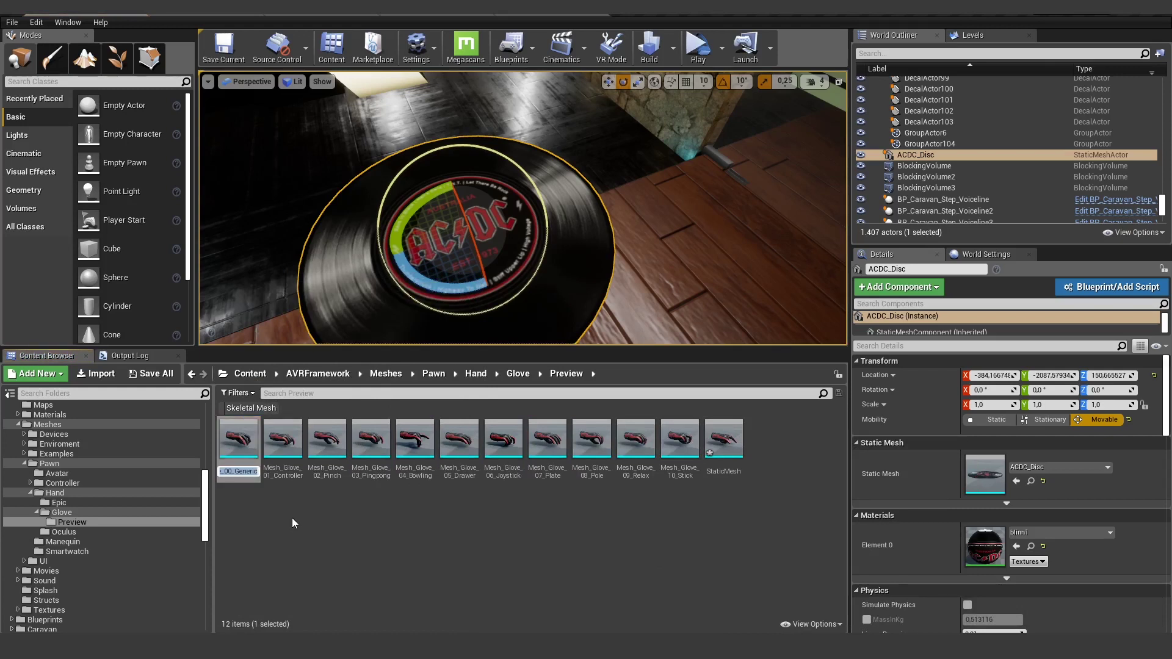
click(719, 450)
key(F2)
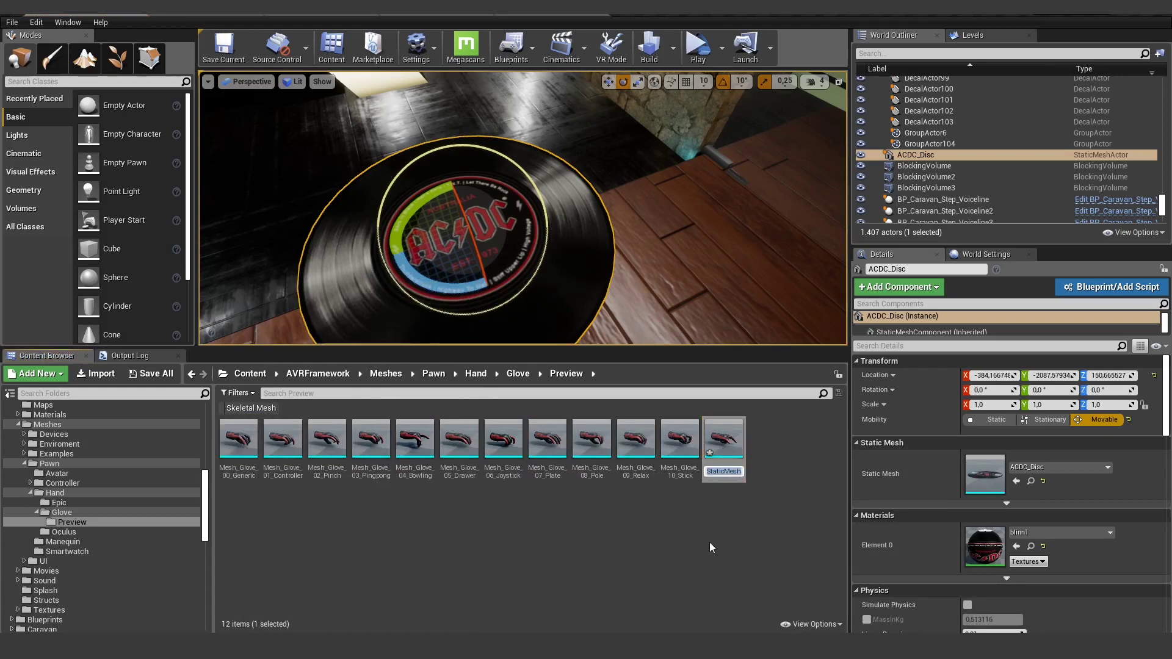
key(ctrl+v)
key(BackSpace)
key(BackSpace)
key(BackSpace)
key(BackSpace)
key(BackSpace)
key(BackSpace)
key(BackSpace)
key(BackSpace)
key(BackSpace)
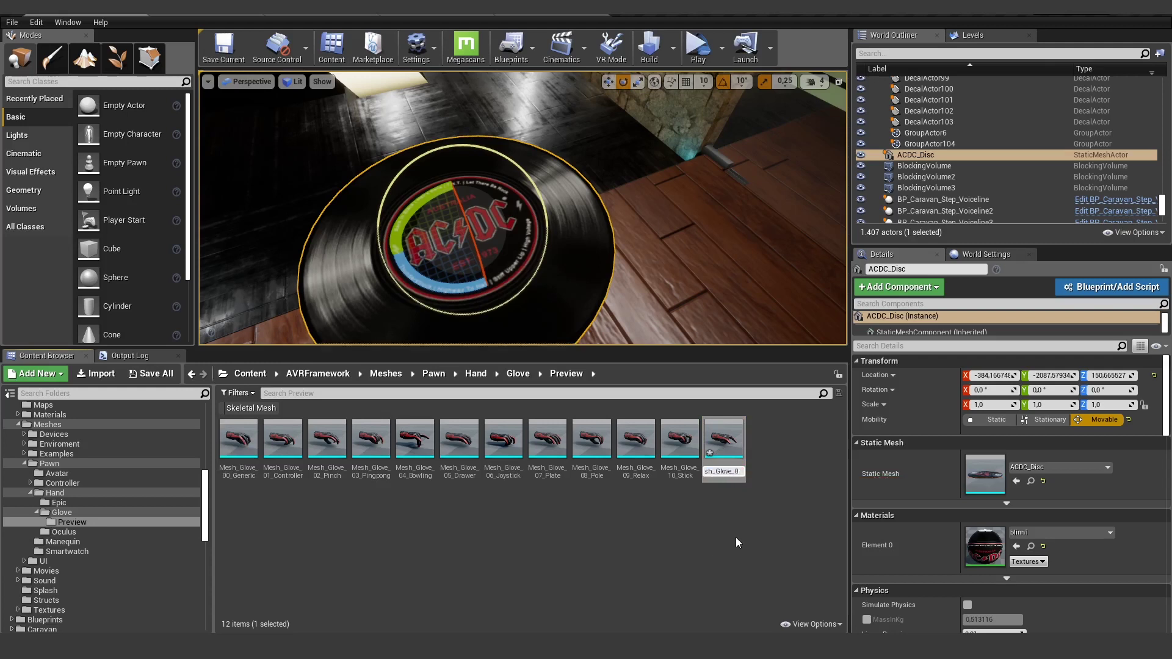
key(Left)
text(11_Rock)
key(Return)
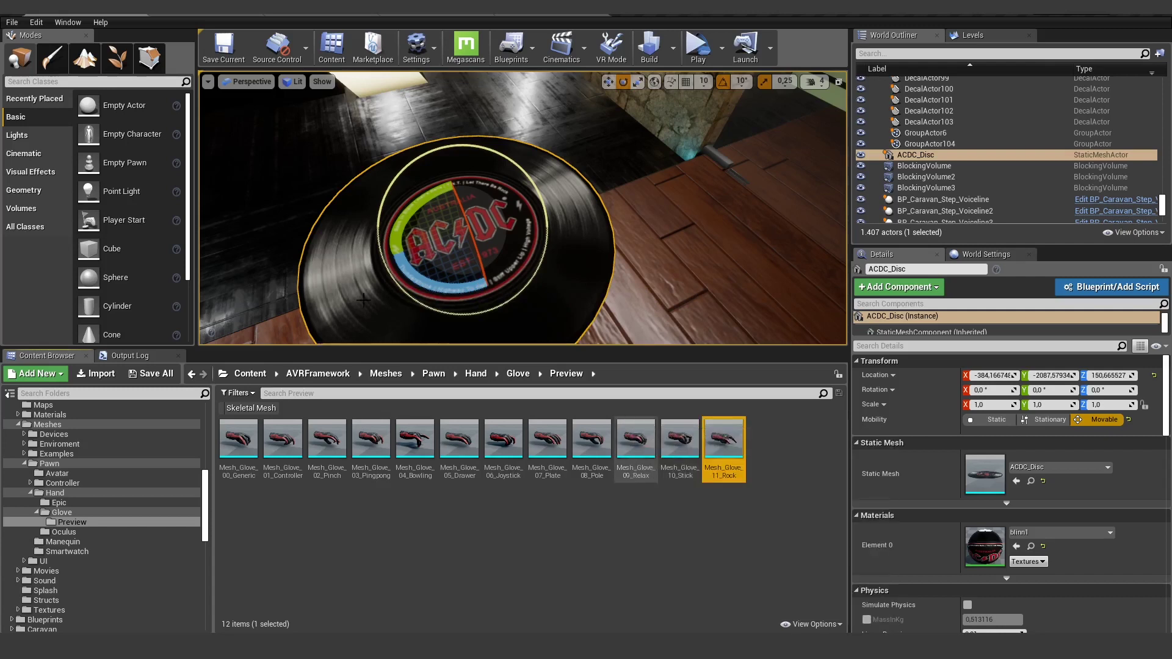
click(229, 55)
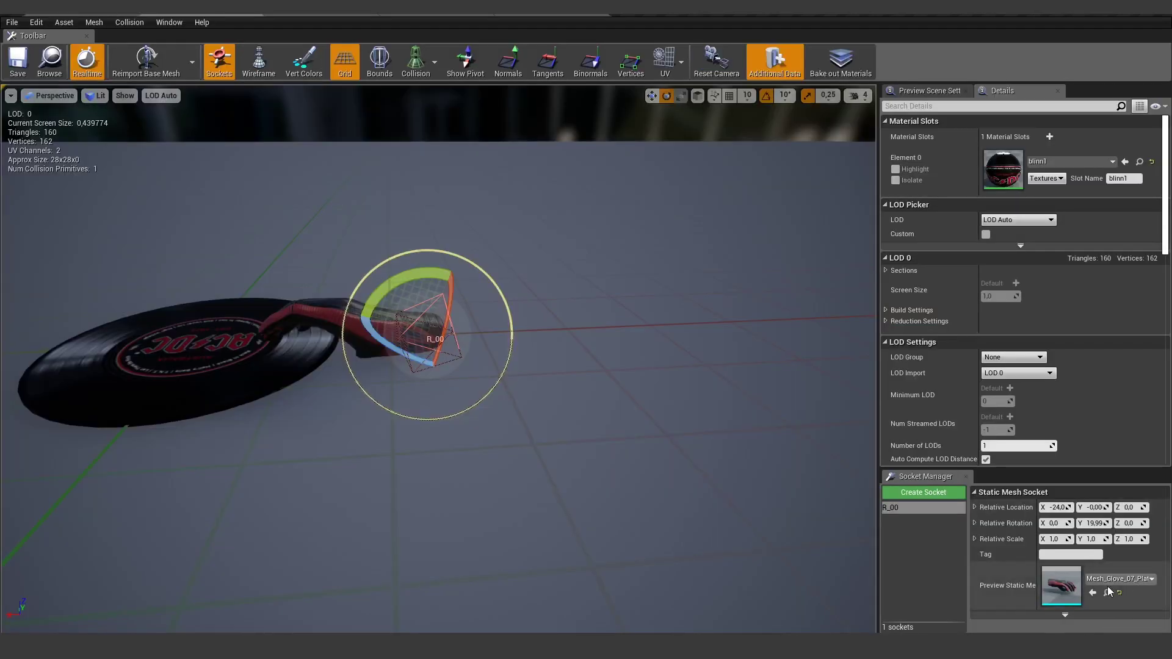
- In the disc's static mesh editor, set the R_00 socket's preview static mesh to Mesh_Glove_11_Rock
click(1121, 578)
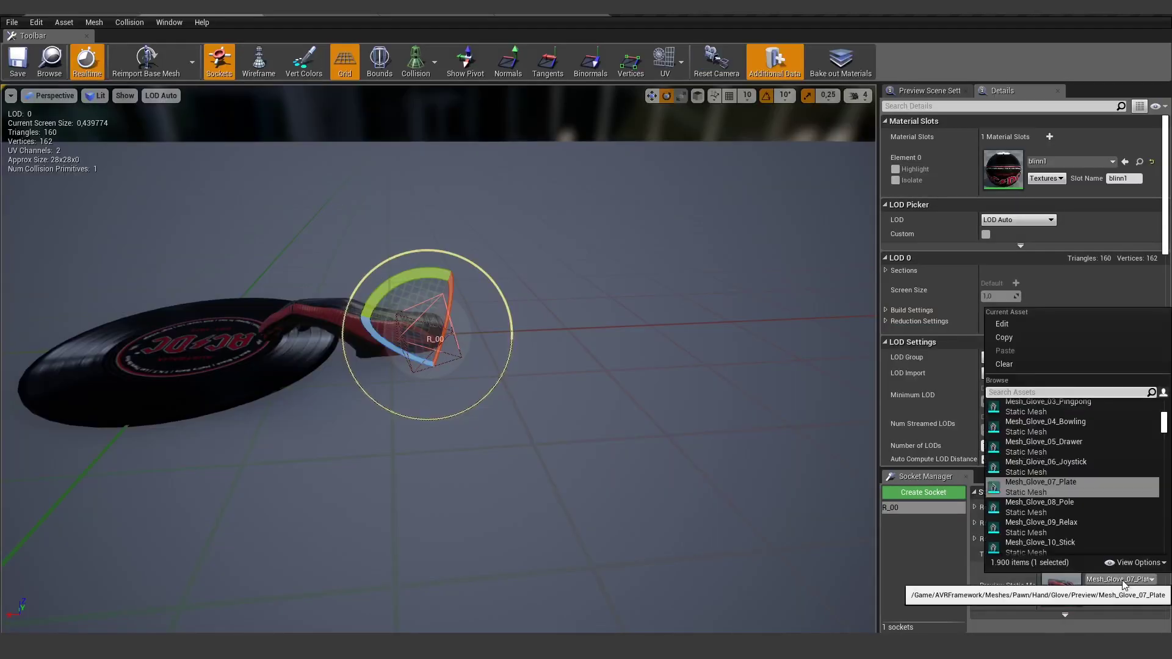
text(ro)
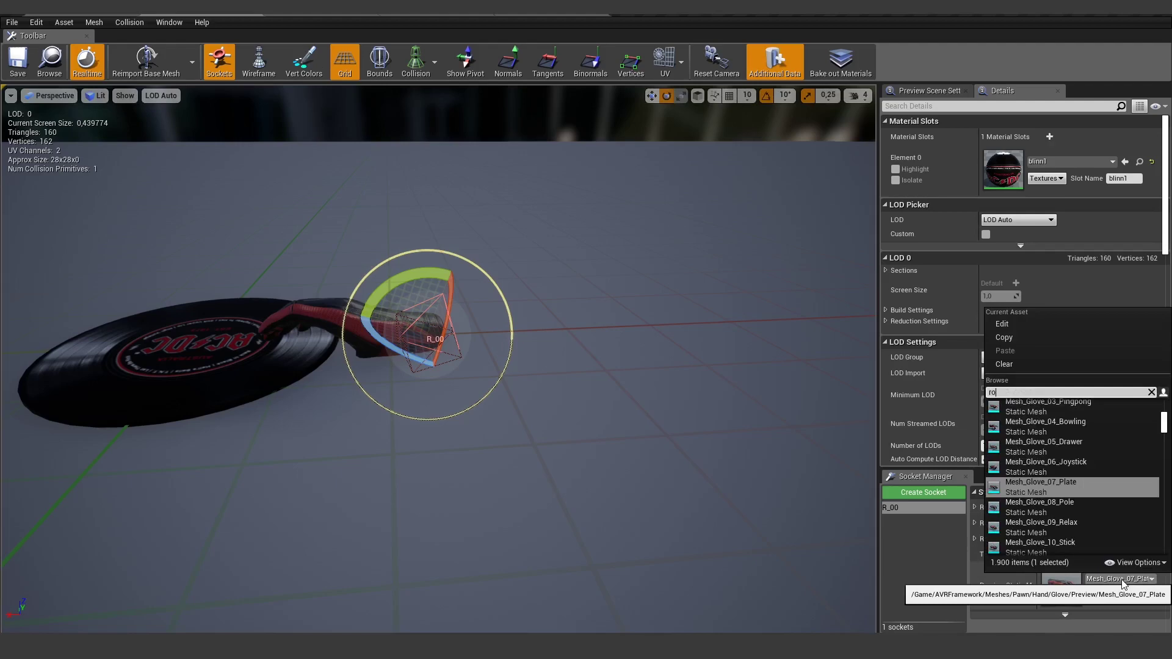
text(ck)
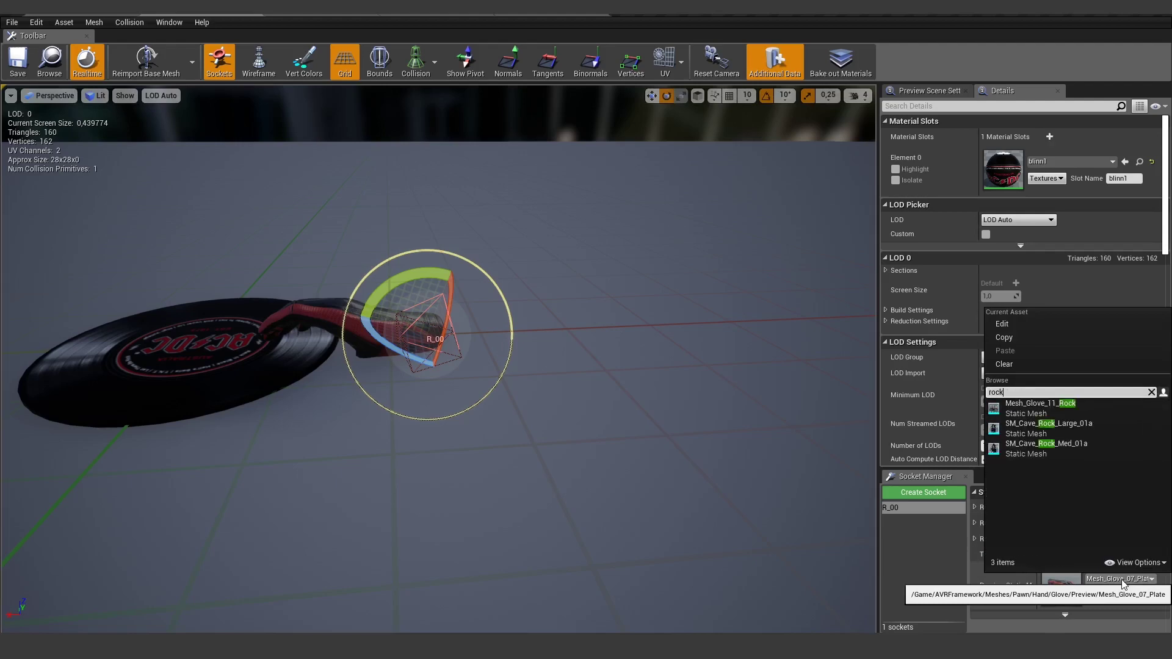
click(1047, 405)
mouse_move(589, 436)
right_down()
mouse_move(629, 482)
mouse_move(800, 501)
mouse_move(812, 428)
mouse_move(591, 432)
right_up()
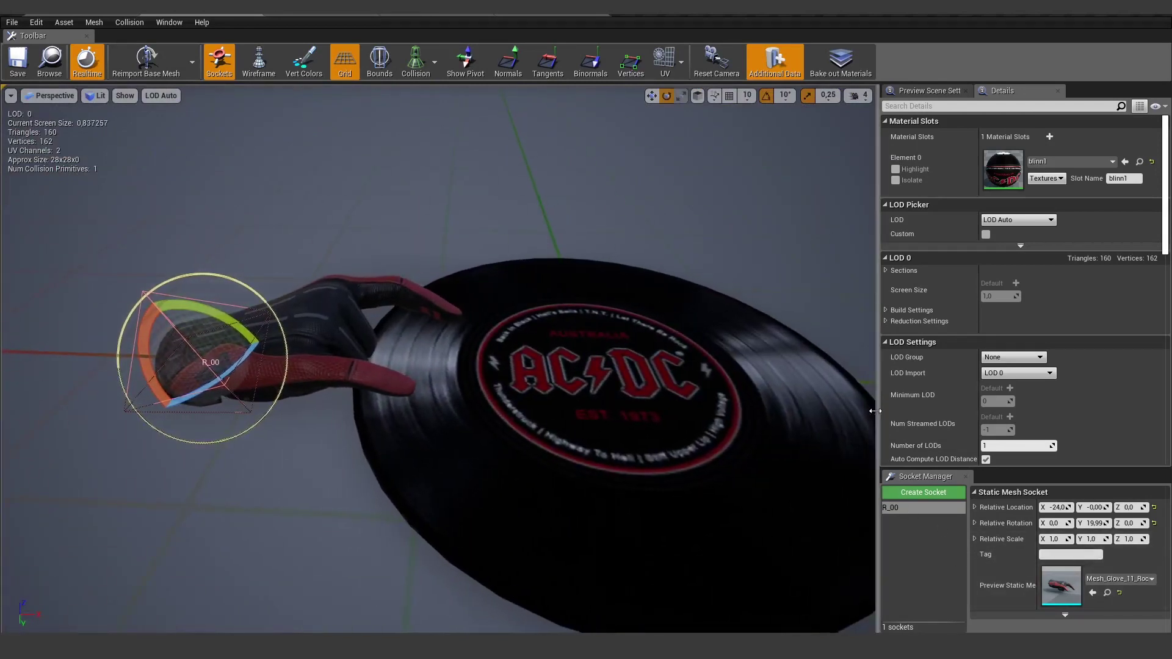
- Widen the socket settings area and rename the R_00 socket to R_11
drag(876, 411, 832, 423)
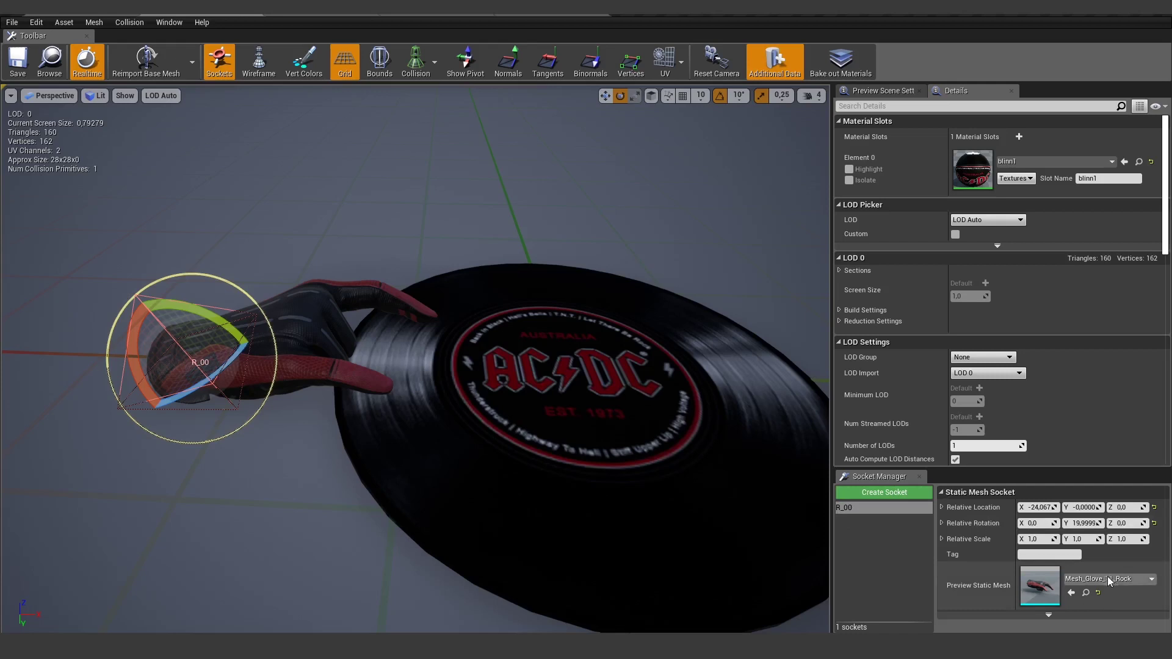
click(855, 511)
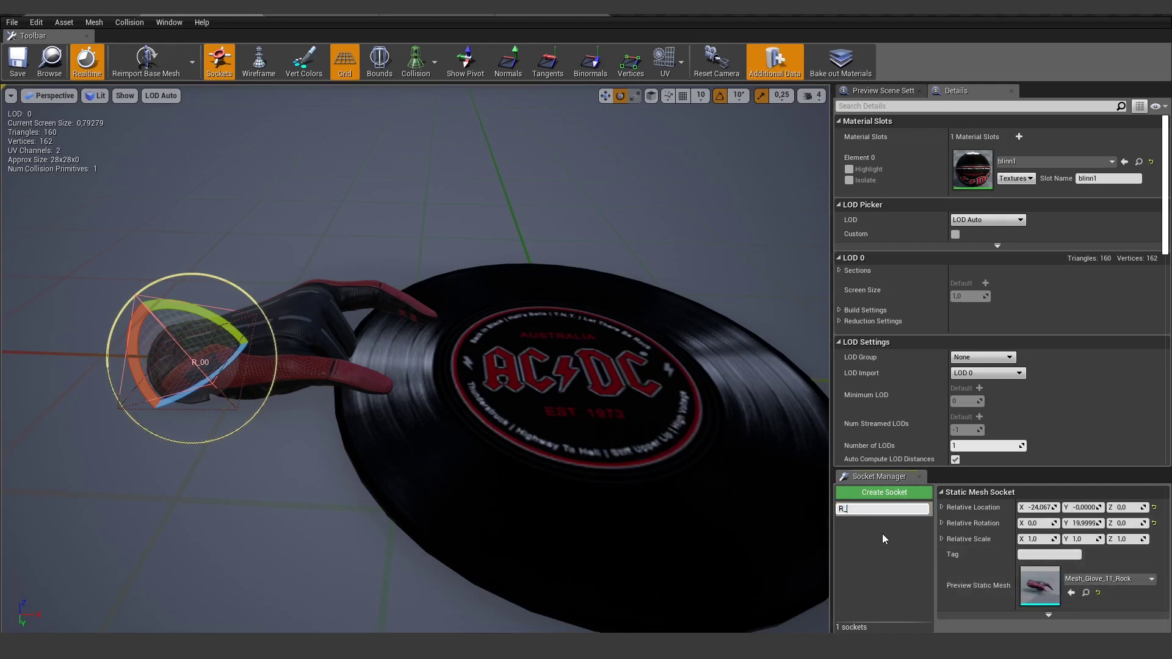
key(Return)
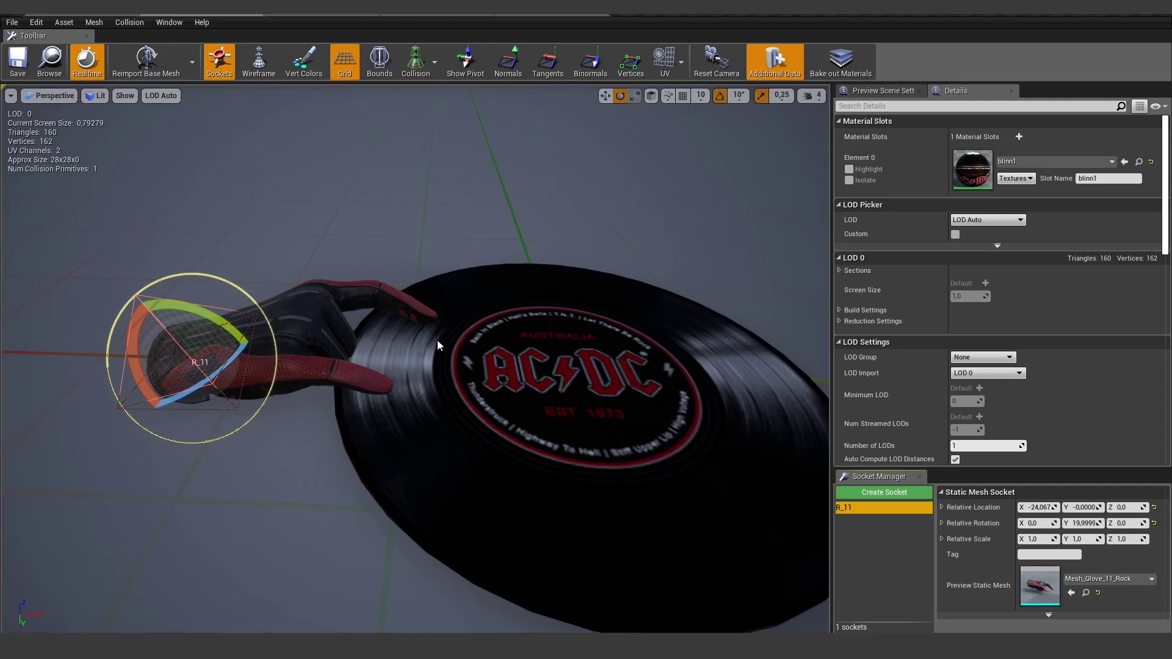
- Move the R_11 socket so the Rock glove preview sits over the disc's central label, close to its surface
alt+drag(512, 403, 645, 324)
key(w)
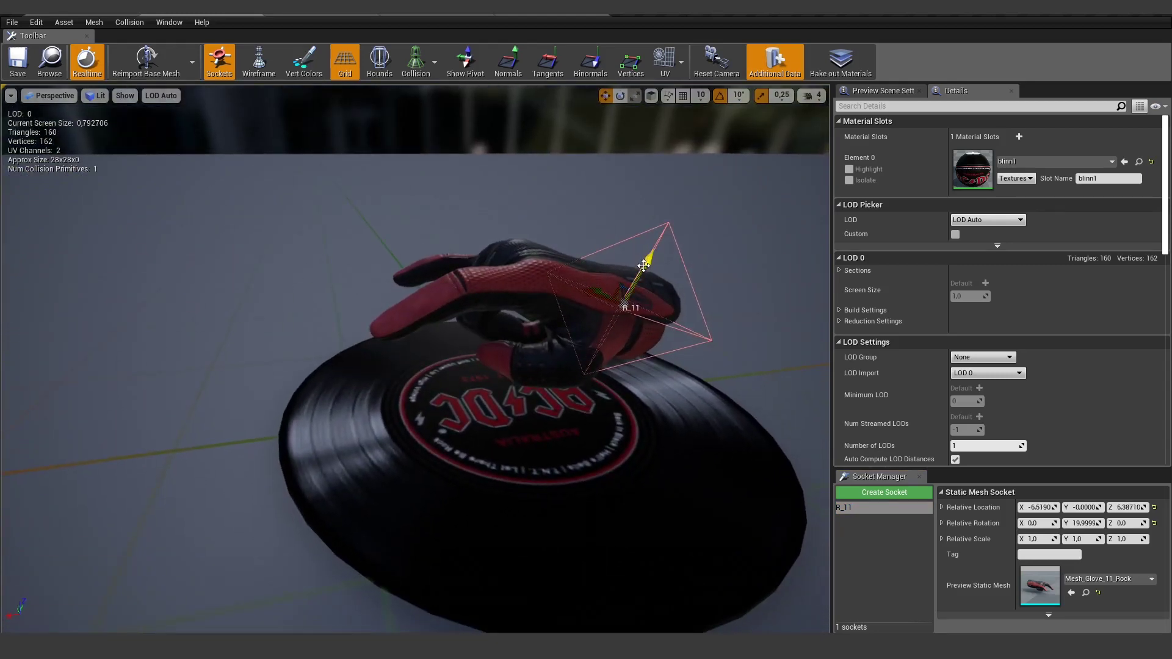
drag(644, 265, 428, 464)
drag(329, 430, 685, 350)
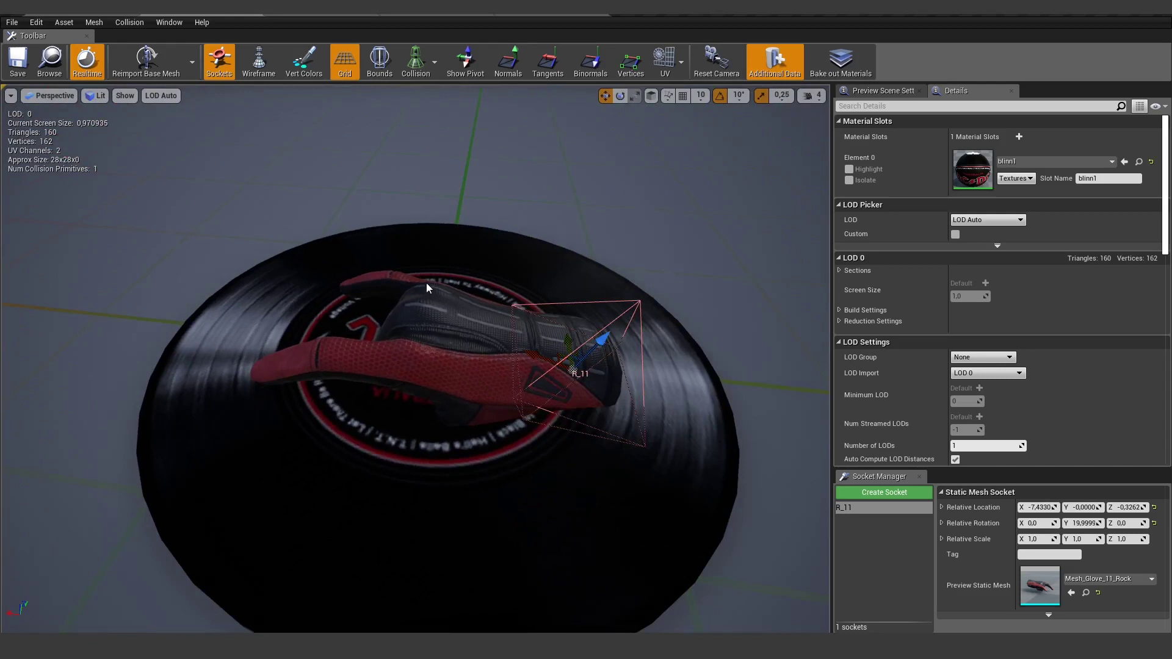
drag(428, 288, 565, 329)
key(e)
key(w)
scroll(652, 322, down, 4)
drag(653, 323, 665, 314)
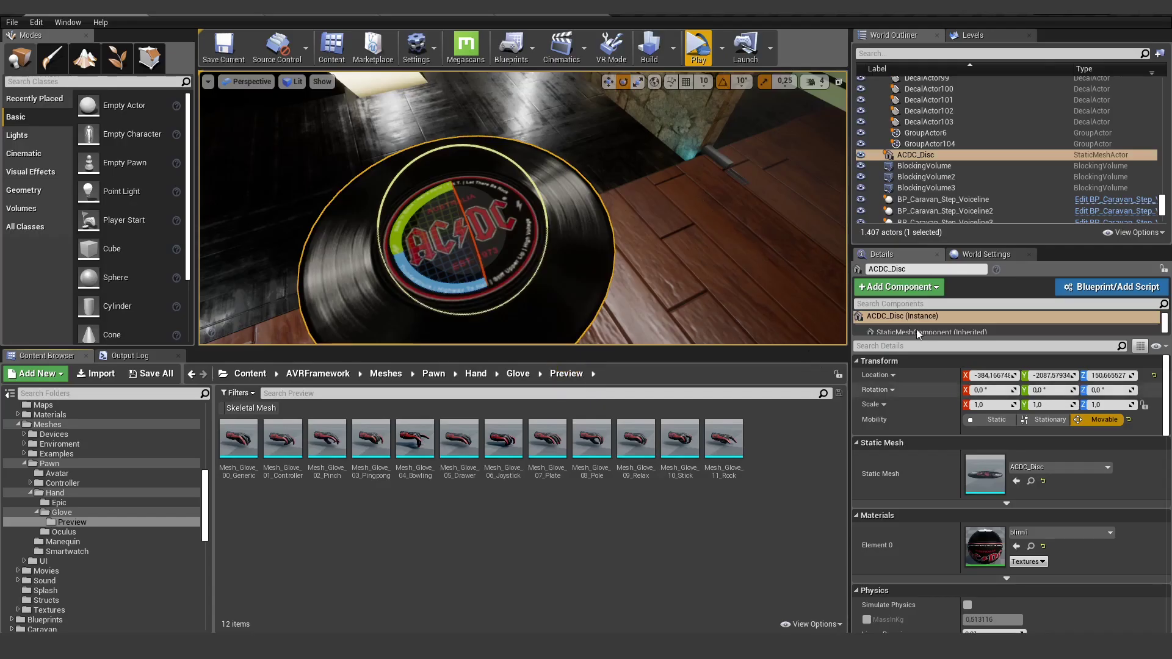
- Add the Comp_Grab and Comp_Highlight components to the ACDC_Disc actor, keeping their default names
drag(909, 339, 909, 400)
click(914, 287)
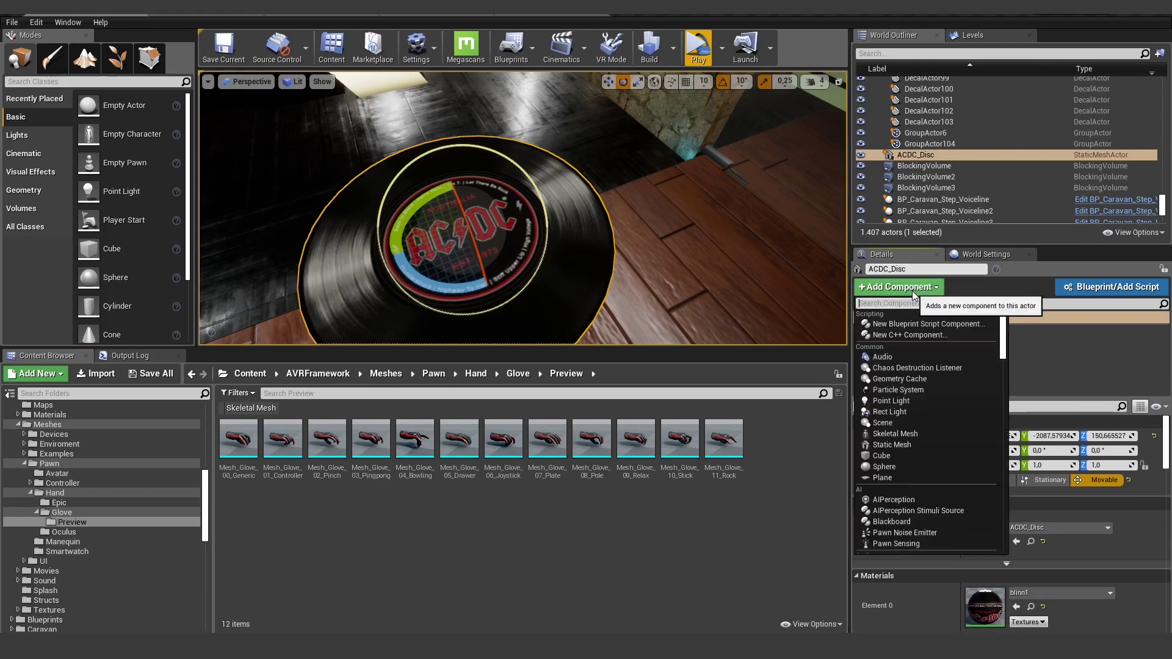
text(grab)
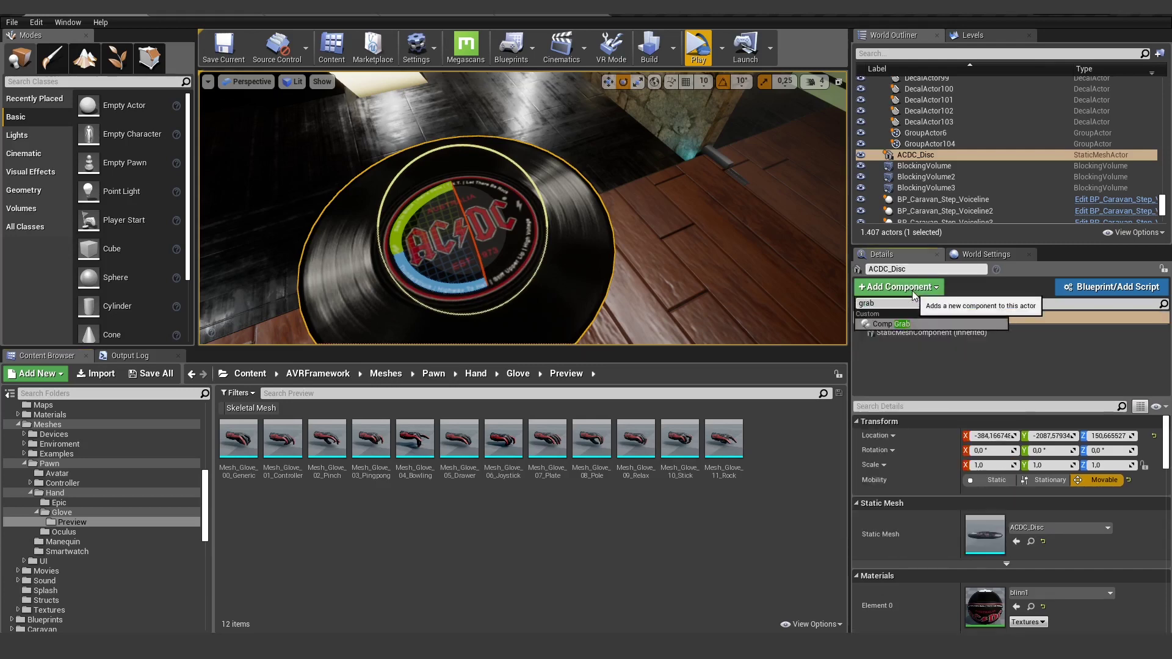
click(901, 324)
click(909, 294)
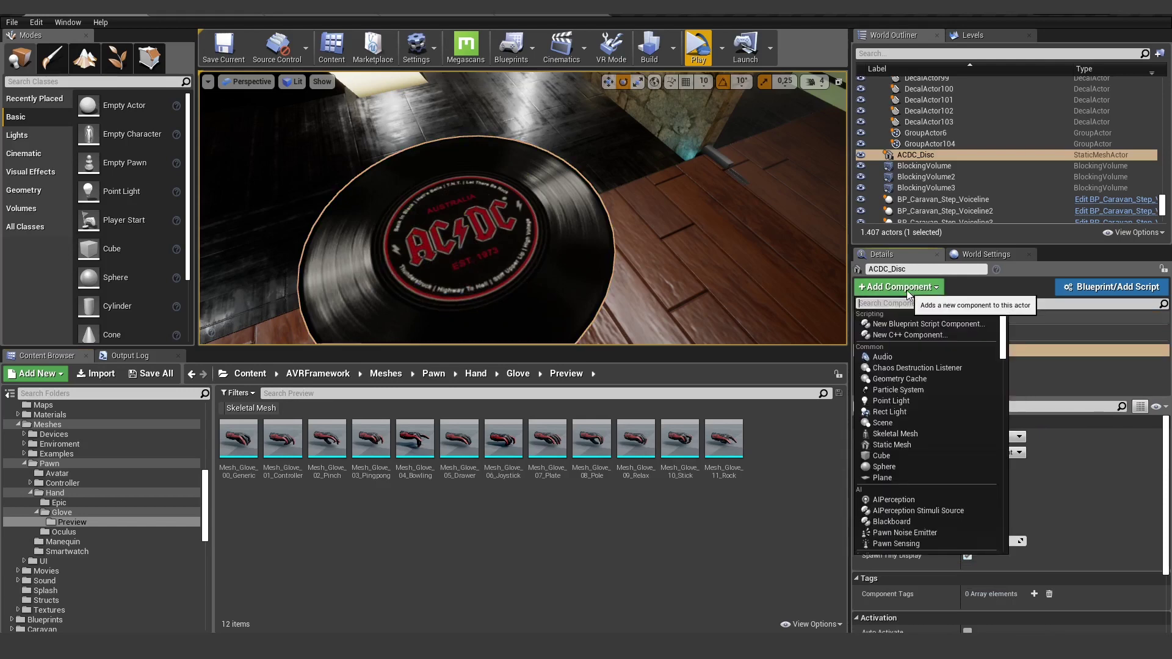
text(high)
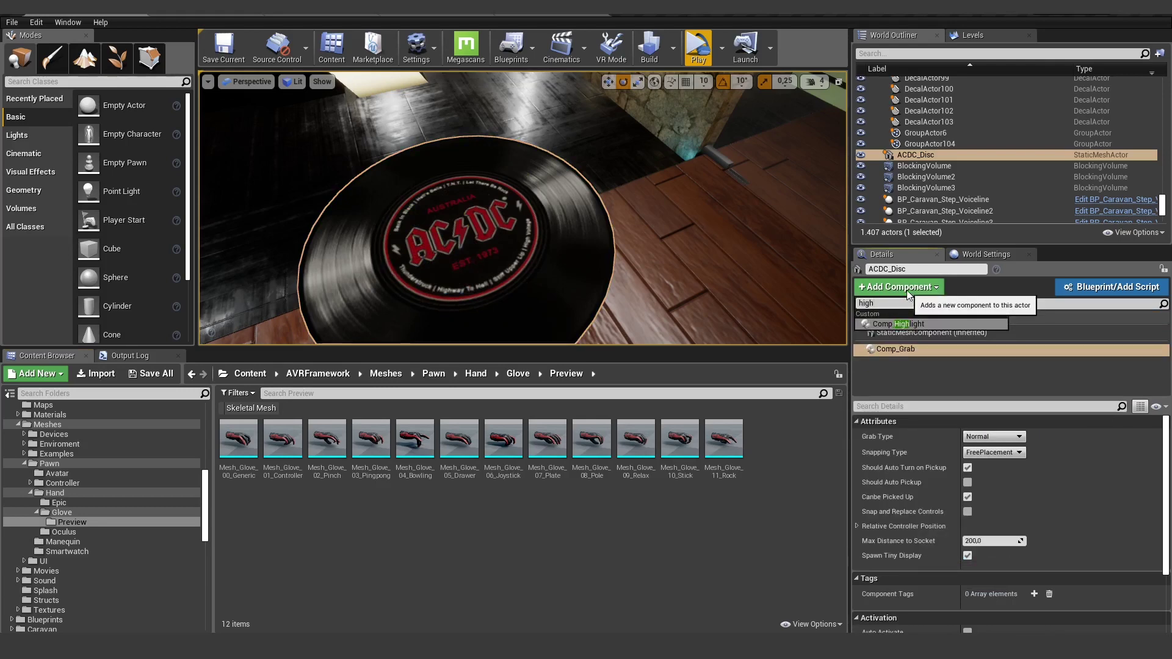
click(912, 325)
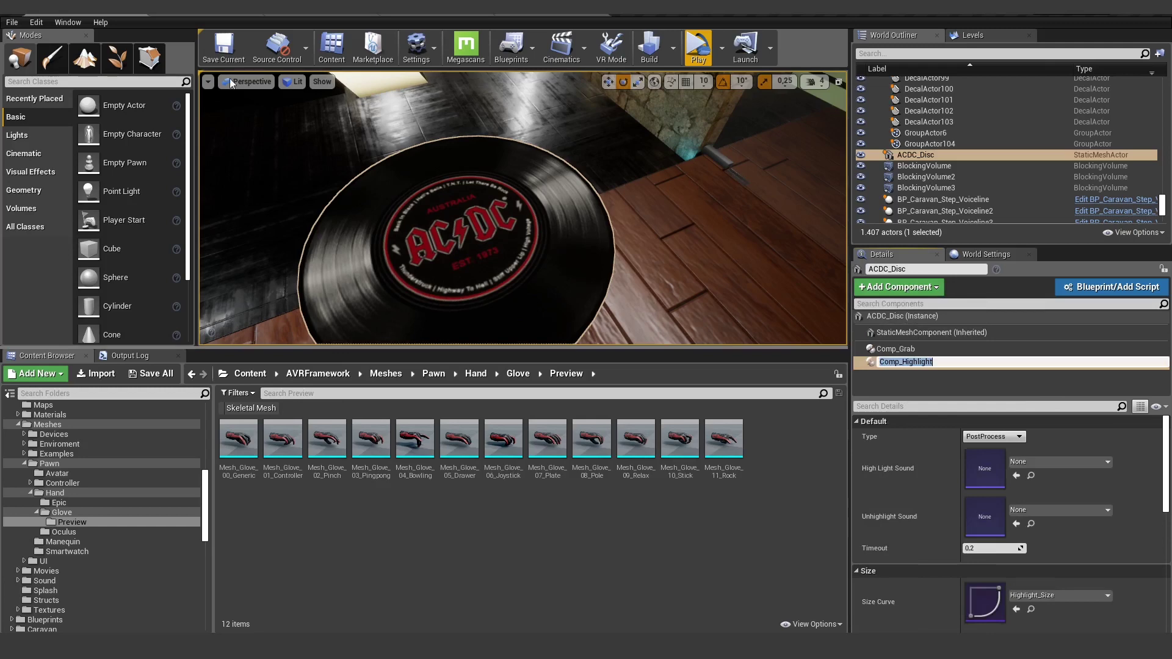
key(Return)
- Save all level and asset changes, and start playing the level to test the disc
click(11, 23)
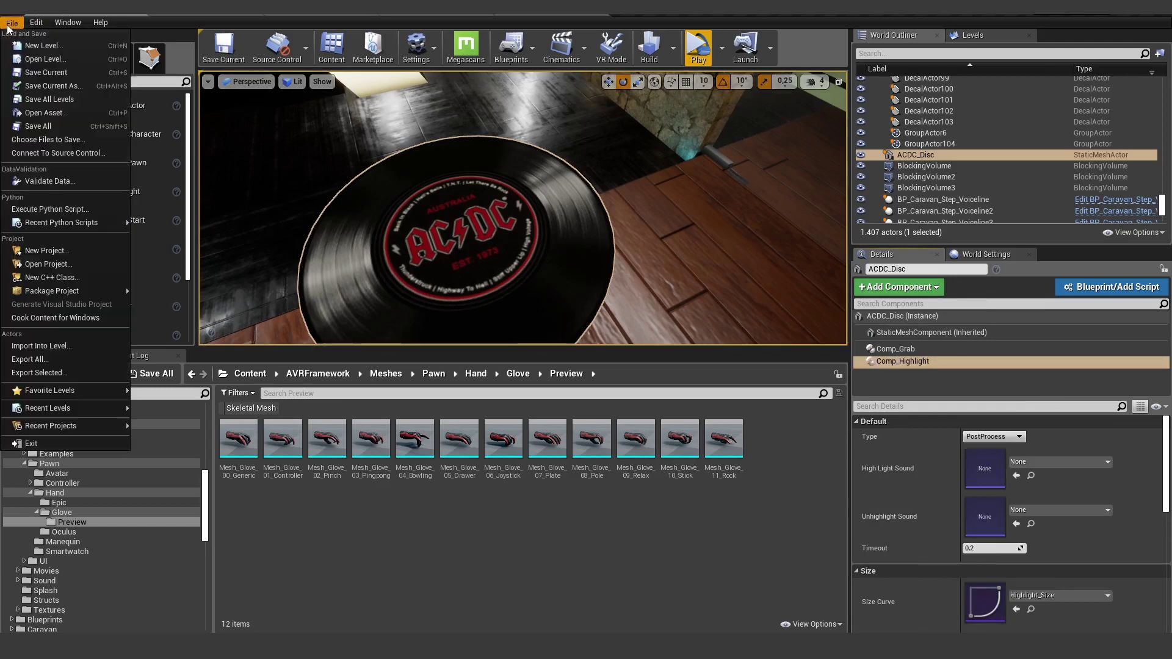
click(122, 127)
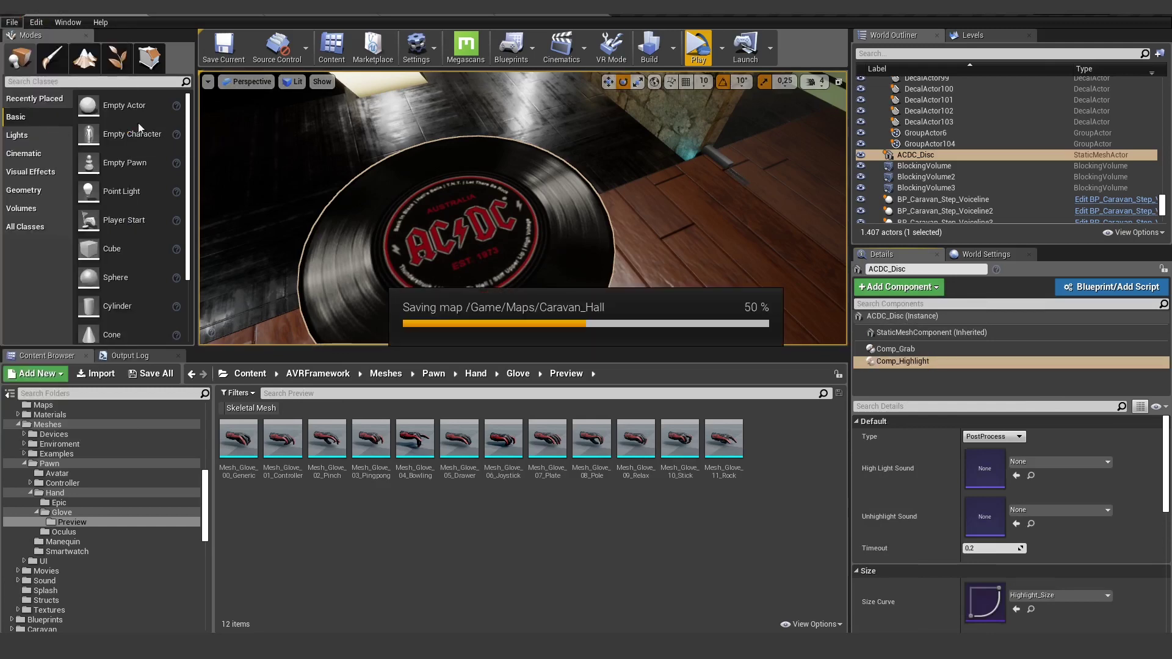
click(699, 49)
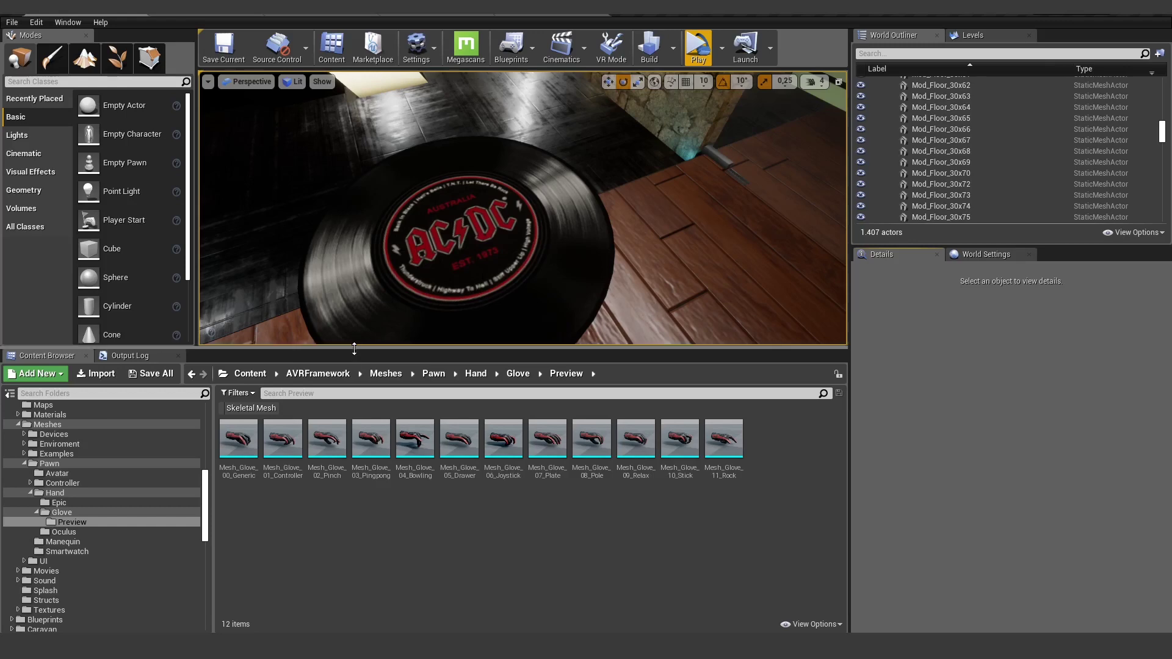
- Enlarge the level viewport and browse the project's content folders to open the BP_MComp_Hand blueprint
drag(353, 353, 353, 429)
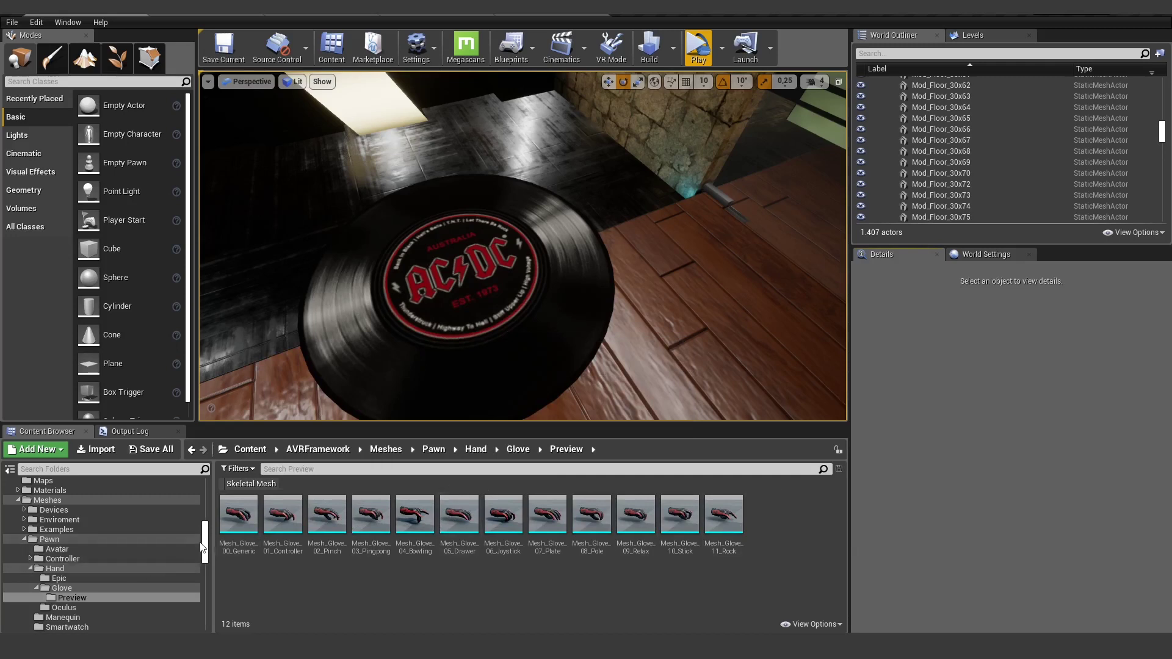
scroll(52, 518, up, 3)
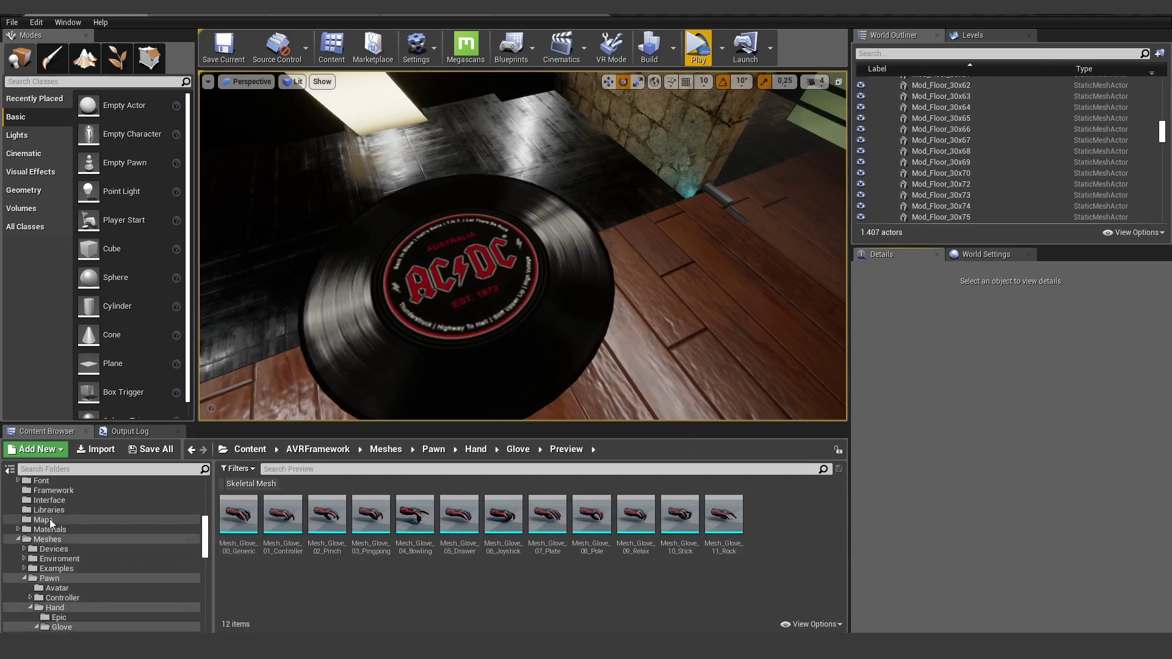
scroll(71, 547, up, 3)
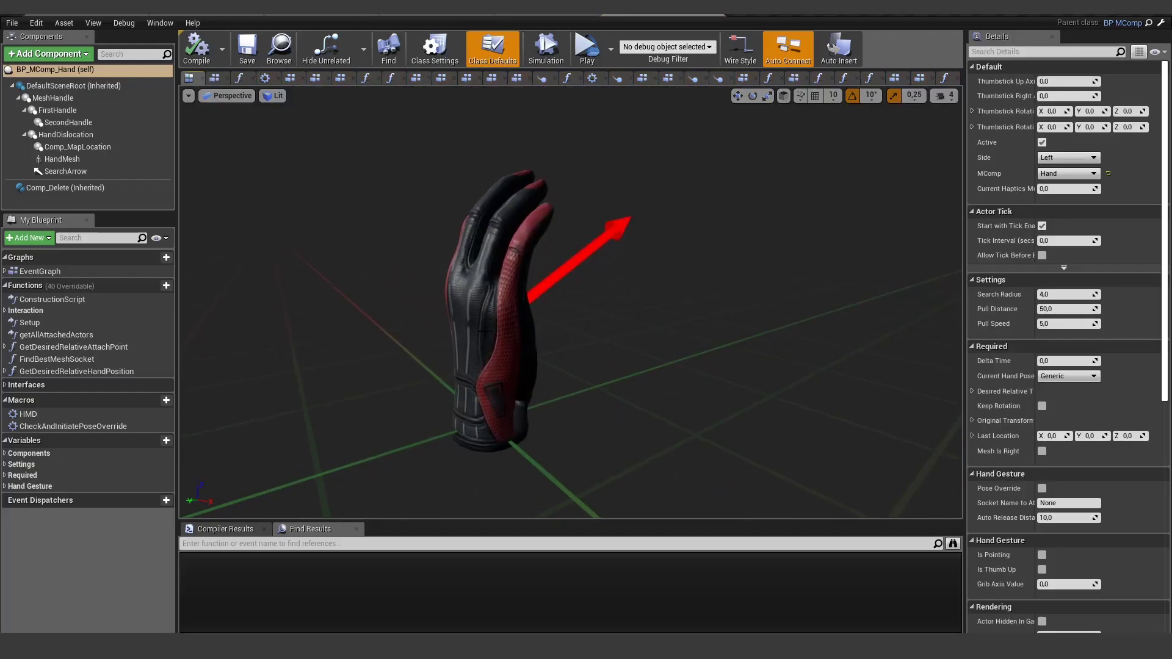
- Select the HandMesh component, inspect the Setup function and go to the ChangeHandMesh event in the event graph
click(488, 313)
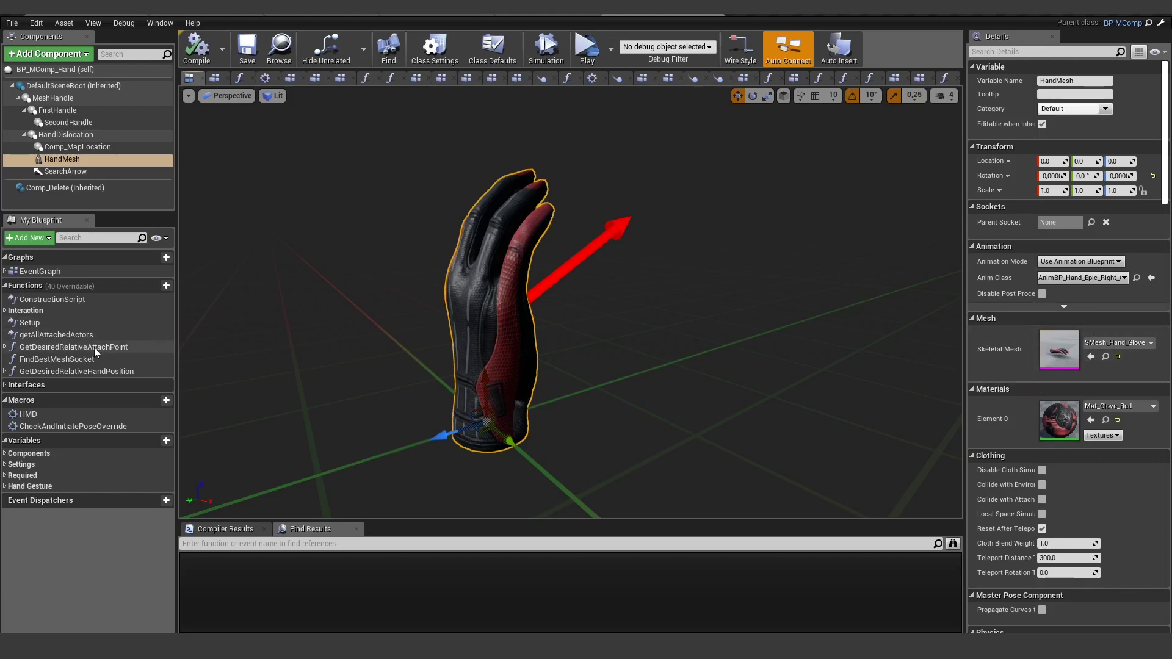
double_click(31, 323)
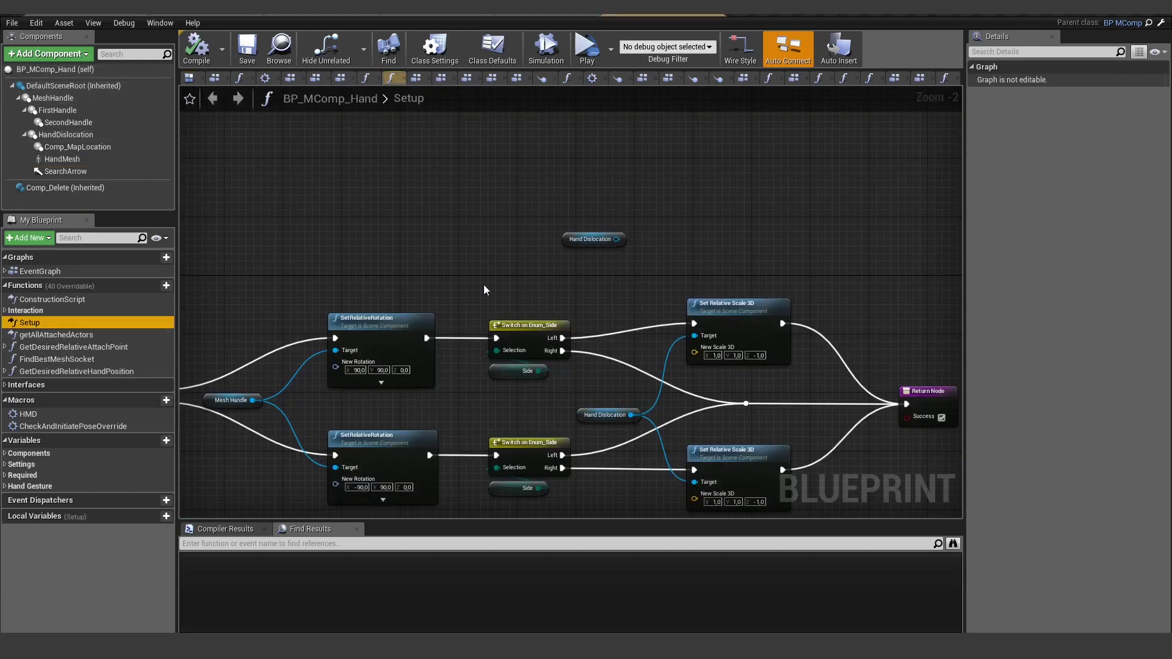
right_drag(347, 268, 520, 210)
scroll(363, 259, up, 2)
double_click(563, 292)
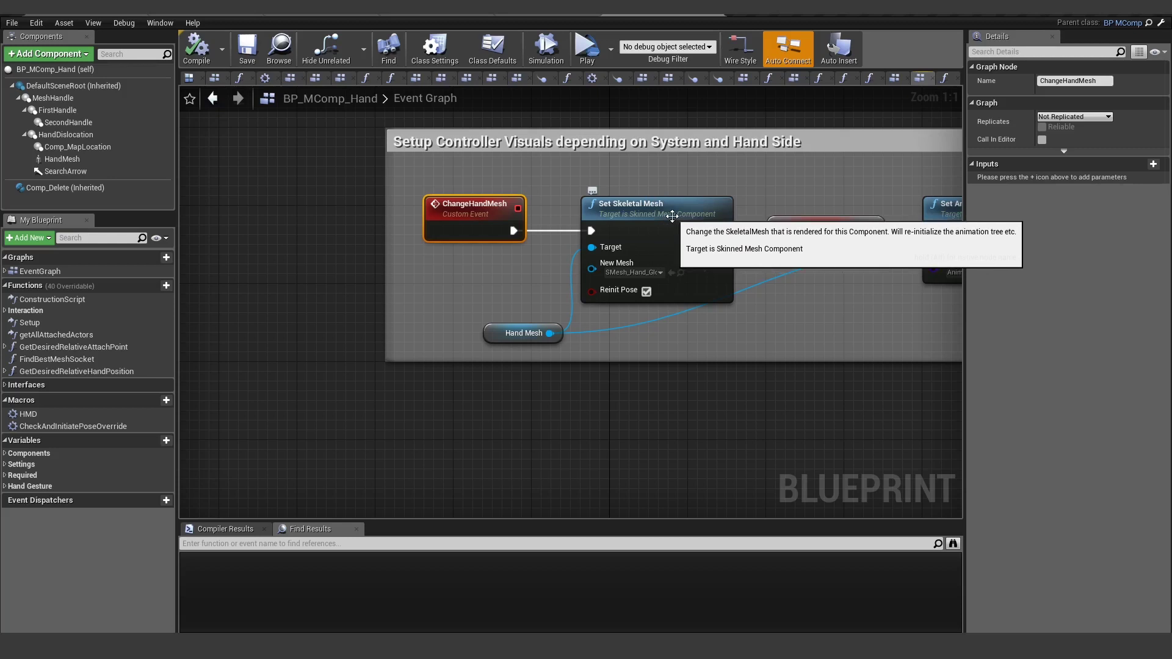
- Choose a different hand skeletal mesh as New Mesh on ChangeHandMesh's Set Skeletal Mesh node, and return to the Caravan_Hall level
click(647, 274)
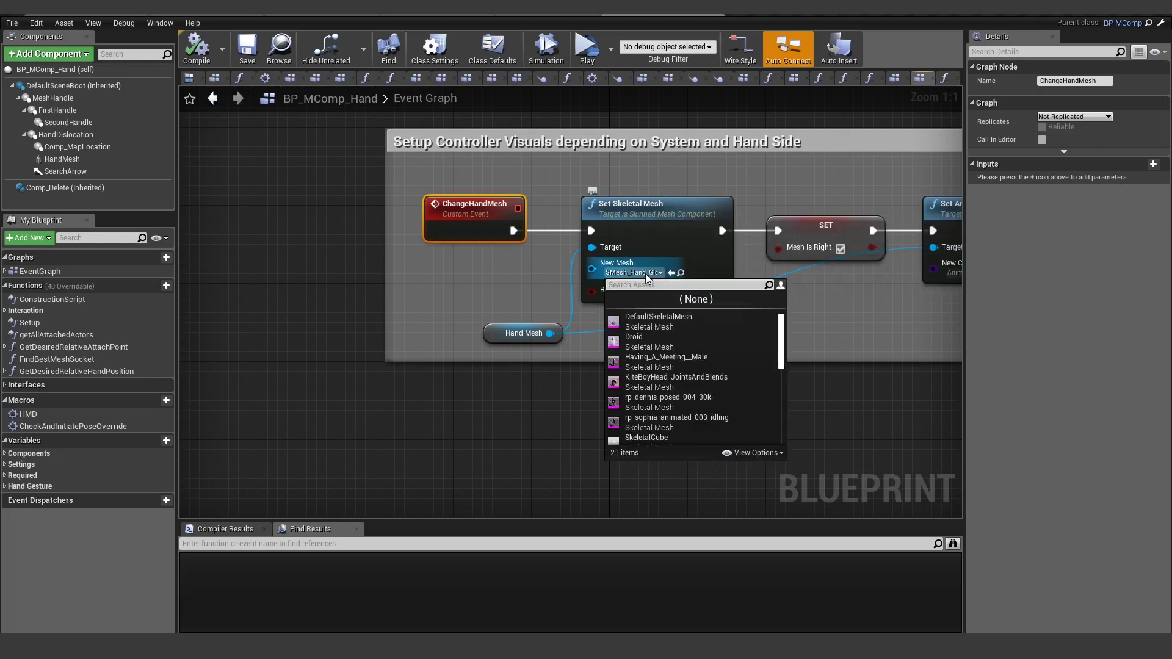
text(glove)
click(658, 317)
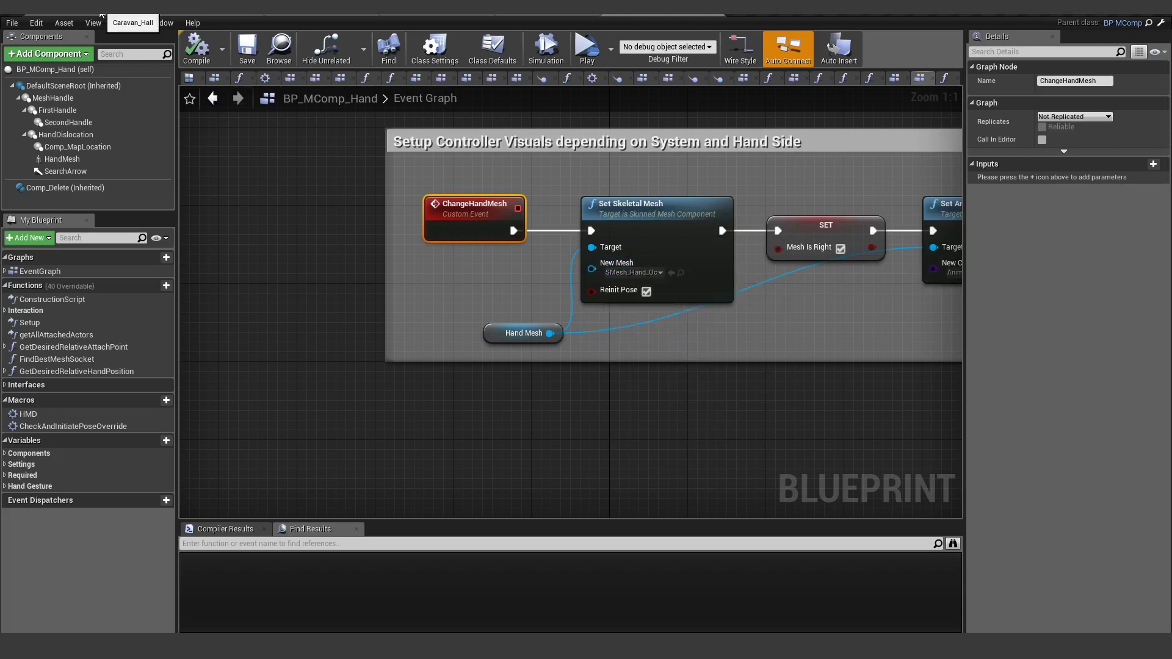
click(119, 9)
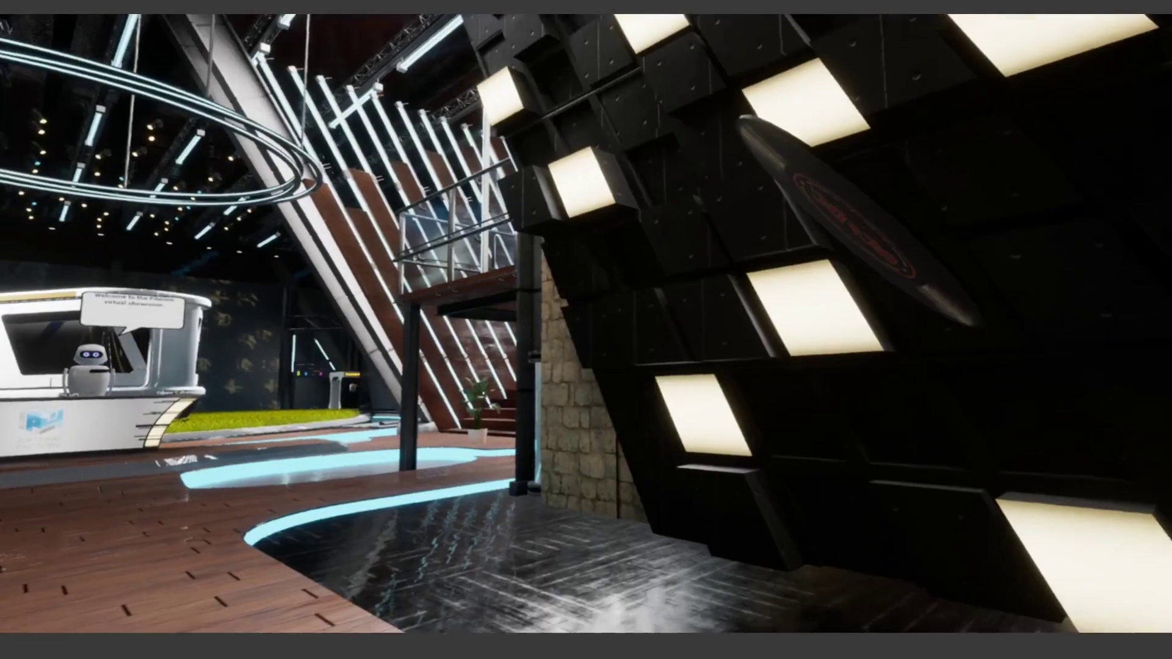
- Switch to Maya, select the SMesh_Hand_Glove mesh and examine its Rock finger pose from the side
key(super)
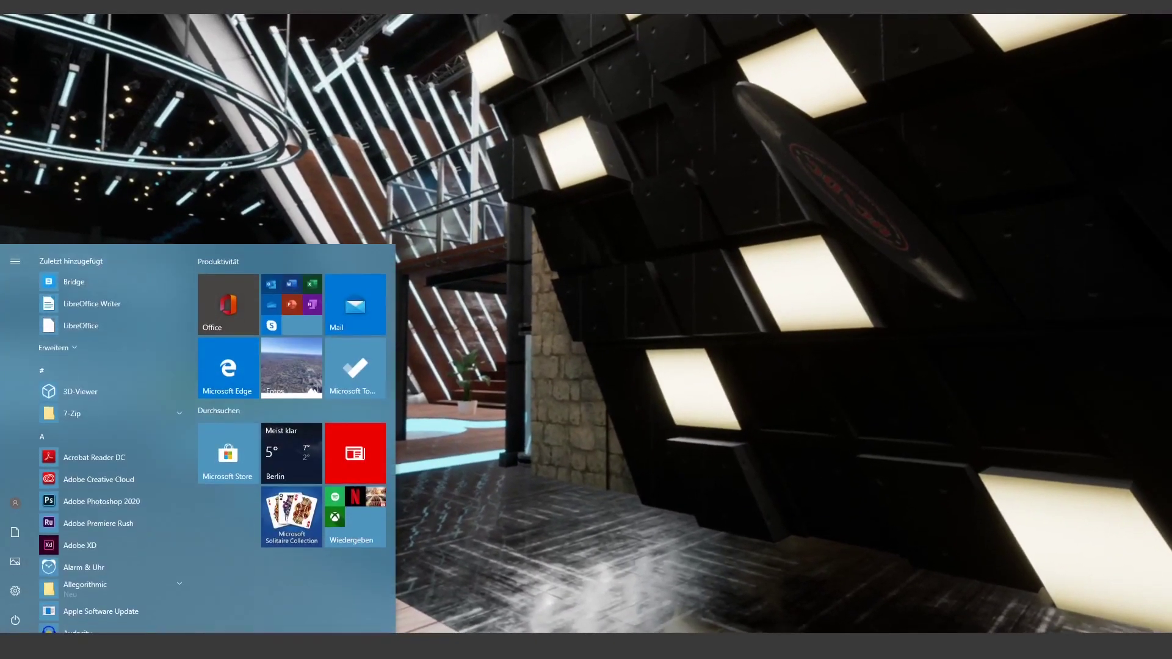
click(481, 594)
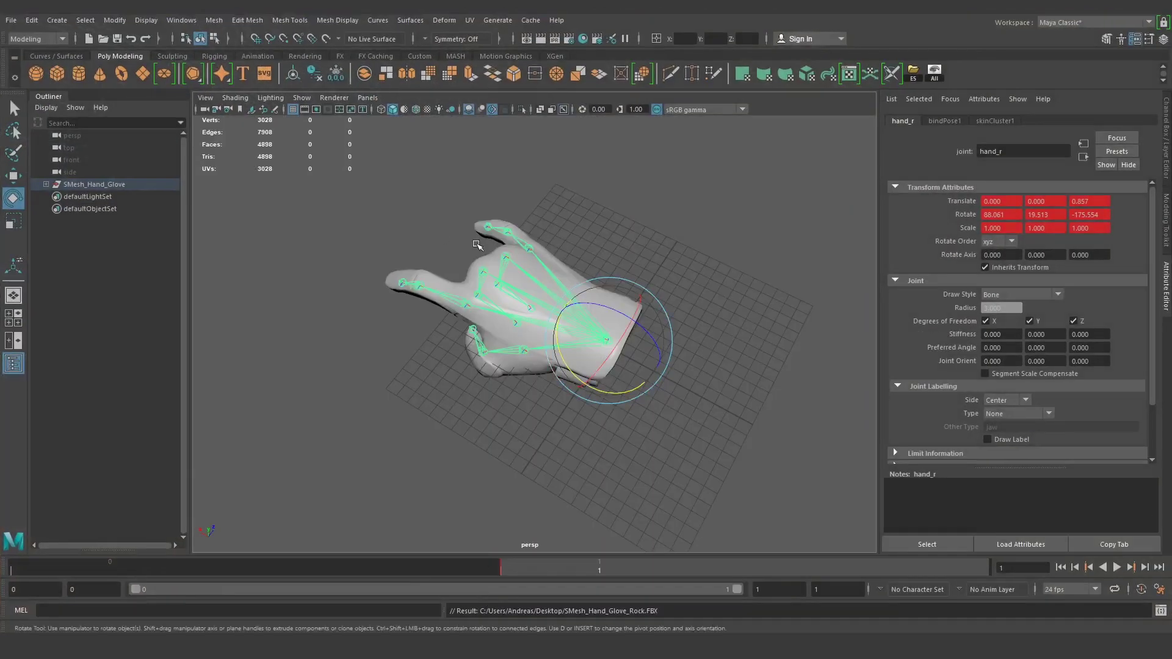
click(478, 260)
alt+drag(397, 302, 476, 257)
alt+right_drag(256, 282, 322, 282)
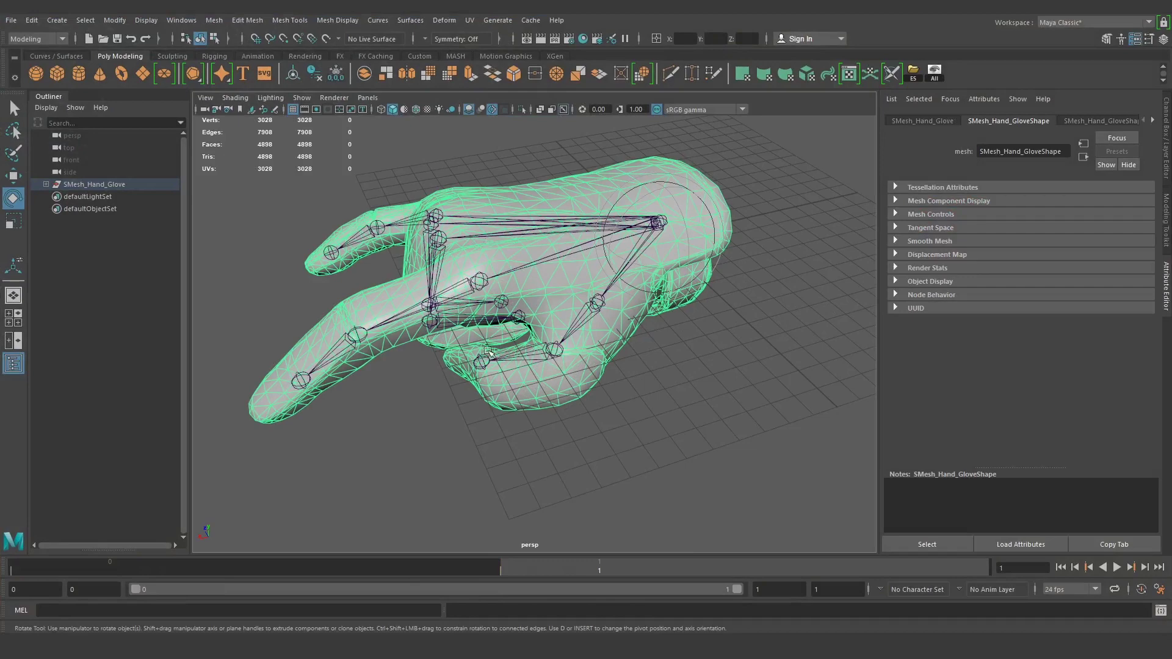
mouse_move(444, 394)
alt+mouse_down()
mouse_move(547, 359)
mouse_move(466, 361)
mouse_move(440, 380)
alt+mouse_up()
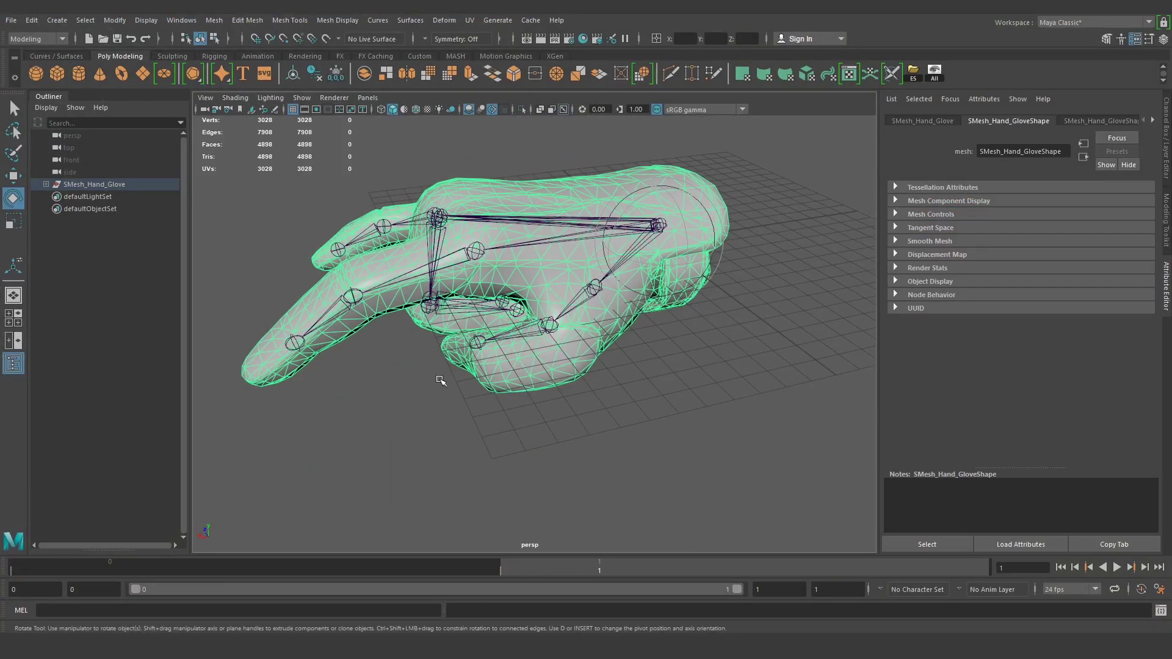